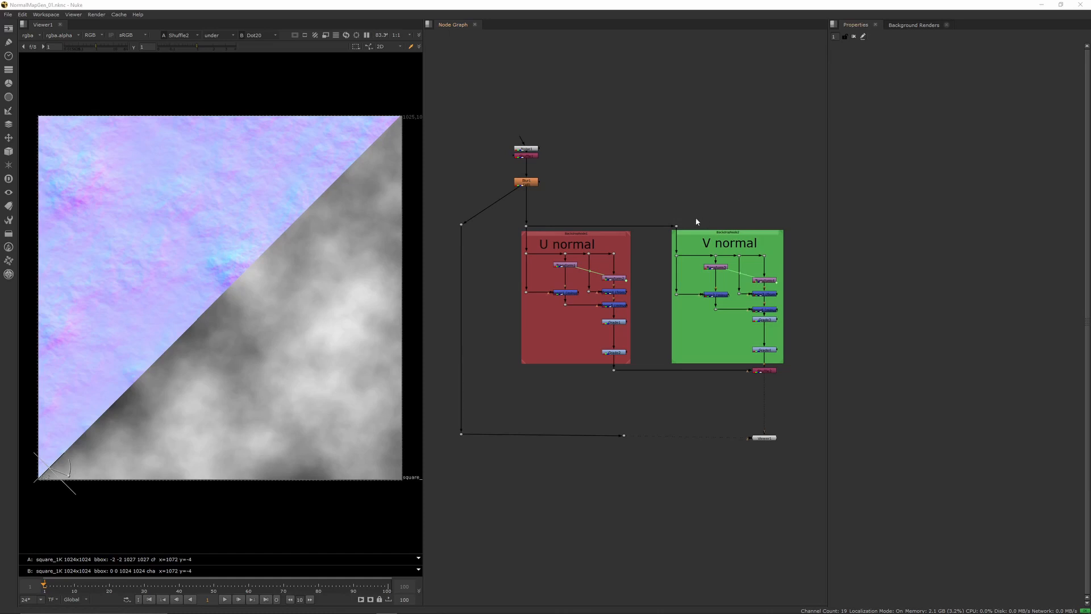
Add a Noise node in an empty area of the node graph, away from the existing U and V normal setups.
{"action": "scroll", "coordinate": [697, 221], "scroll_direction": "down", "scroll_amount": 2}
{"action": "middle_click_drag", "start_coordinate": [745, 187], "coordinate": [451, 233]}
{"action": "middle_click_drag", "start_coordinate": [636, 236], "coordinate": [534, 237]}
{"action": "key", "text": "Tab"}
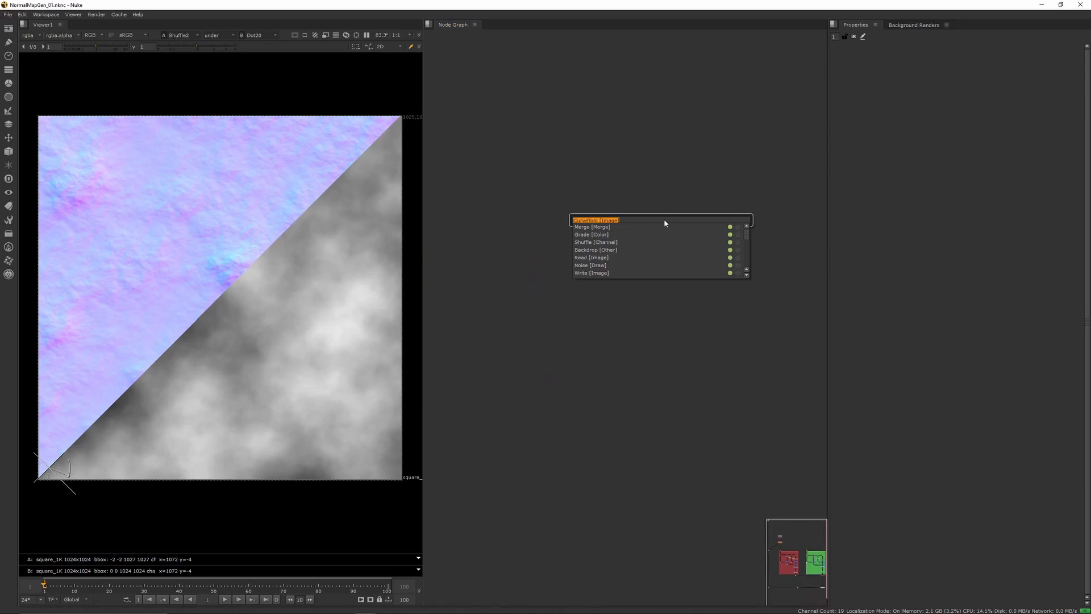
{"action": "type", "text": "noise"}
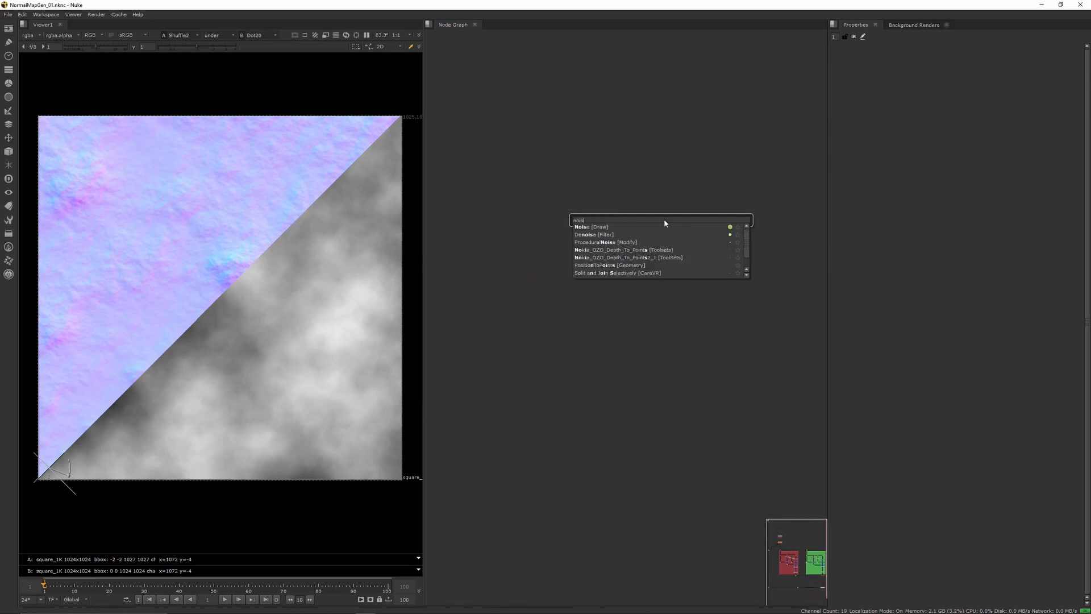
{"action": "key", "text": "Return"}
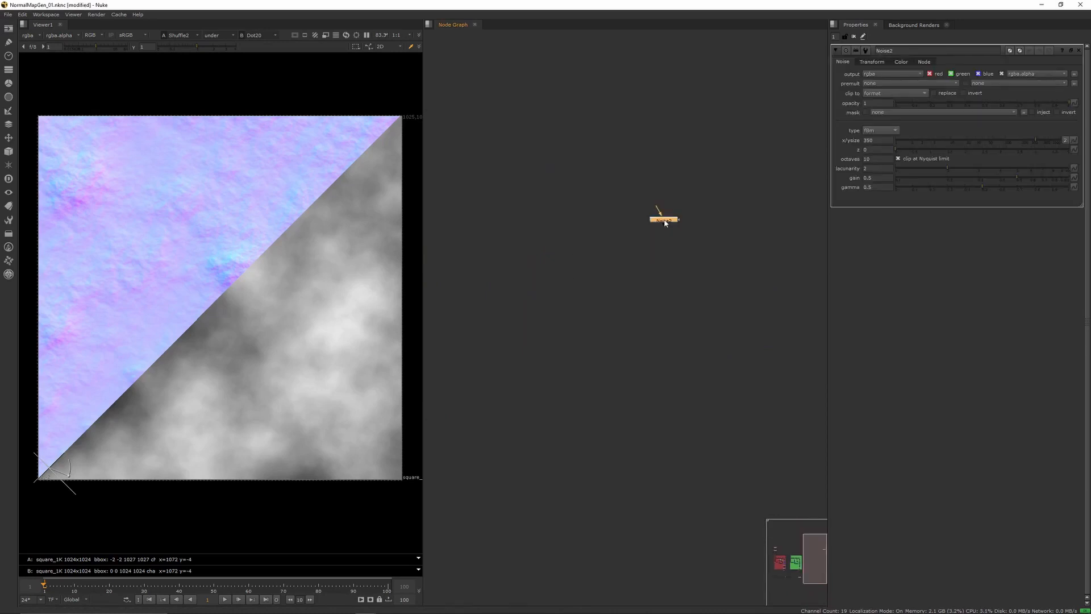
Show the new Noise node in the viewer and turn off the under comparison with the second input.
{"action": "key", "text": "1"}
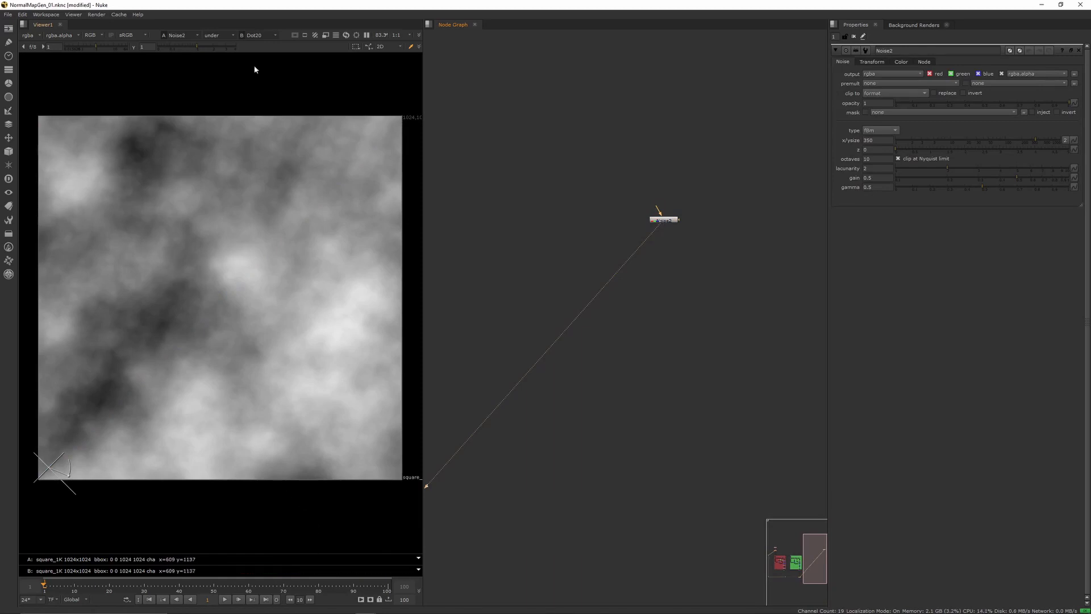
{"action": "left_click", "coordinate": [216, 35]}
{"action": "left_click", "coordinate": [225, 43]}
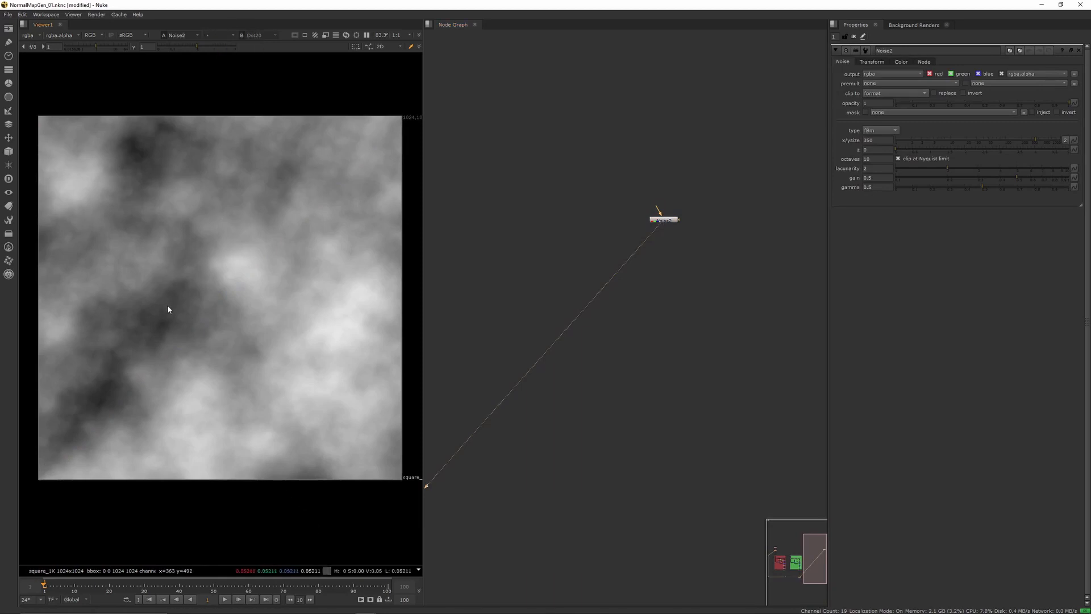
Add a Shuffle node after the new Noise node and fill its output alpha channel with white.
{"action": "left_click", "coordinate": [660, 220]}
{"action": "key", "text": "Tab"}
{"action": "type", "text": "shul"}
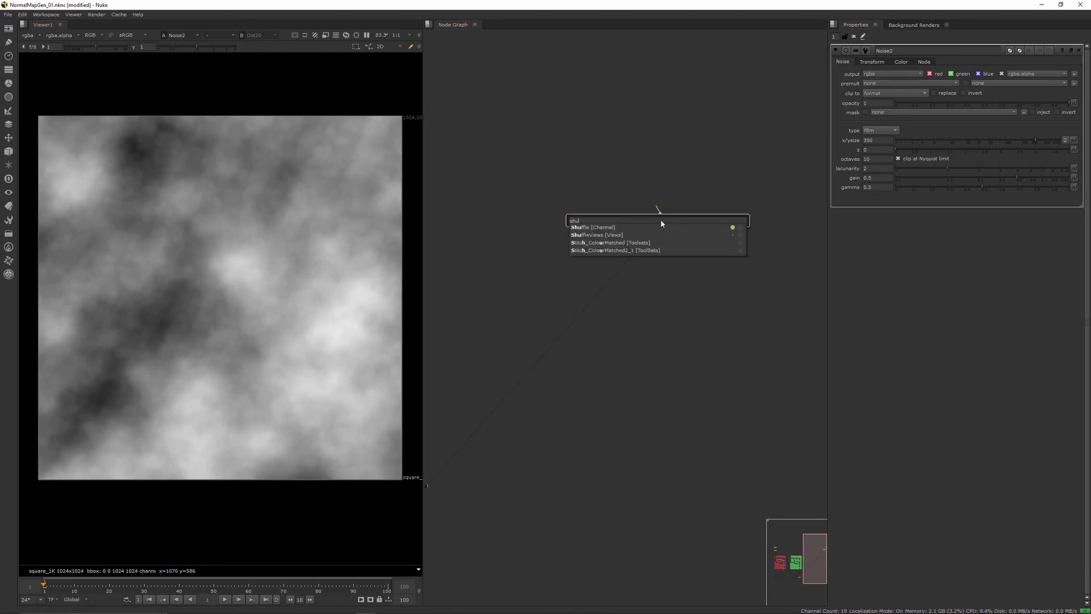
{"action": "type", "text": "ffle [Channel"}
{"action": "key", "text": "Return"}
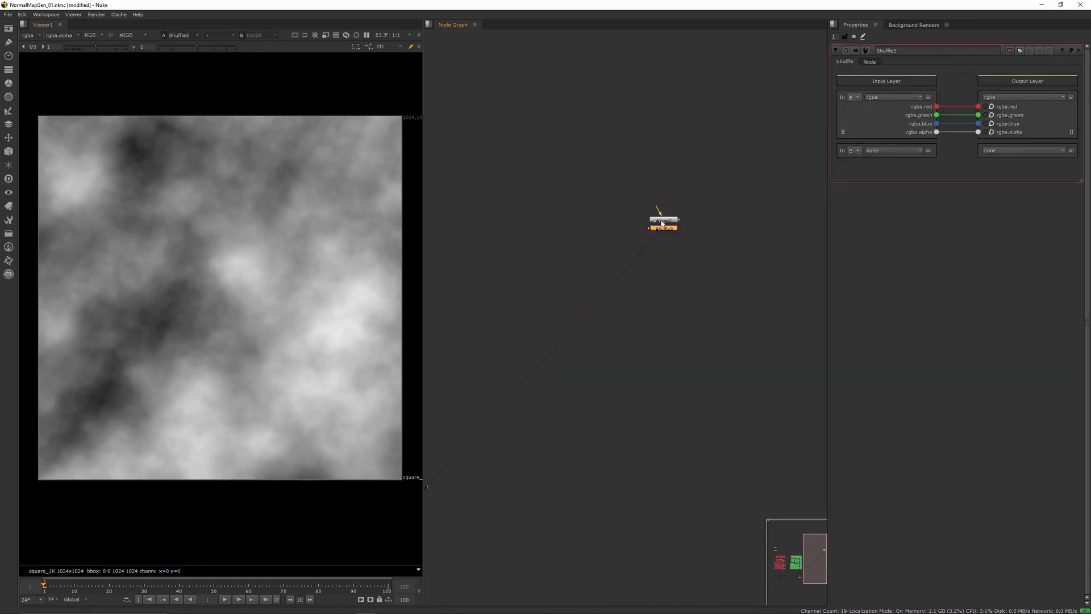
{"action": "left_click", "coordinate": [992, 133]}
{"action": "double_click", "coordinate": [664, 222]}
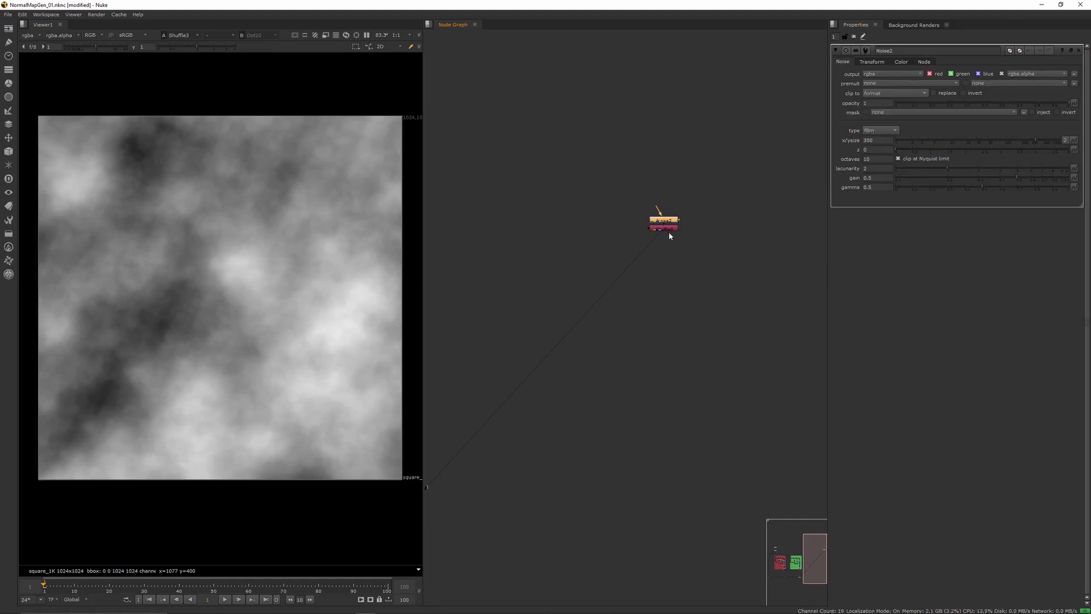
{"action": "double_click", "coordinate": [667, 229]}
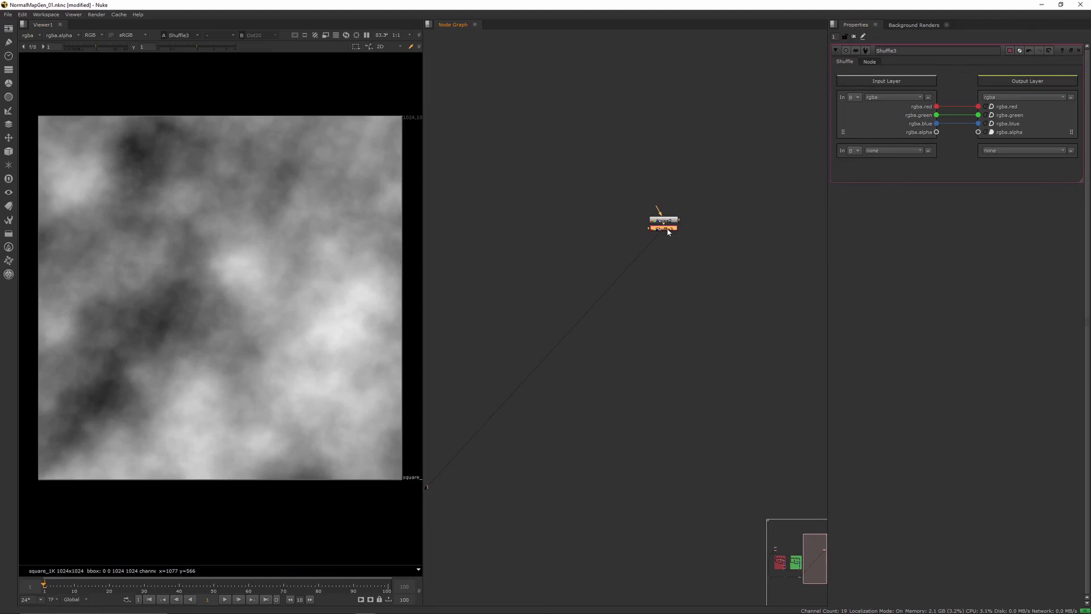
{"action": "left_click_drag", "start_coordinate": [669, 230], "coordinate": [670, 235]}
Add a Transform node, connect its input to the Shuffle, and place it well below in line.
{"action": "scroll", "coordinate": [671, 265], "scroll_direction": "up", "scroll_amount": 3}
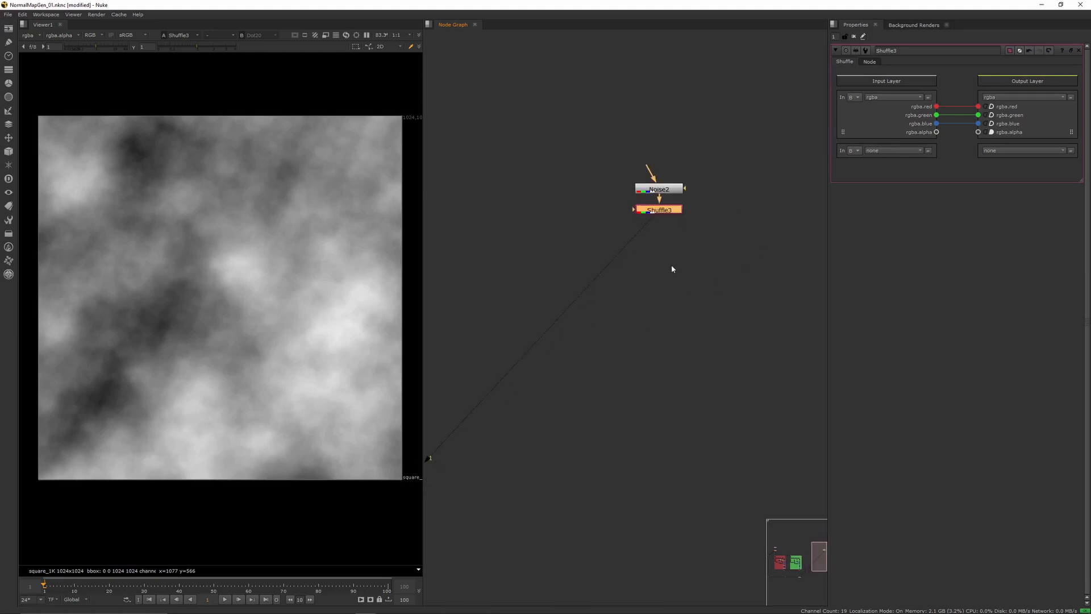
{"action": "left_click", "coordinate": [677, 281]}
{"action": "key", "text": "Tab"}
{"action": "type", "text": "transform"}
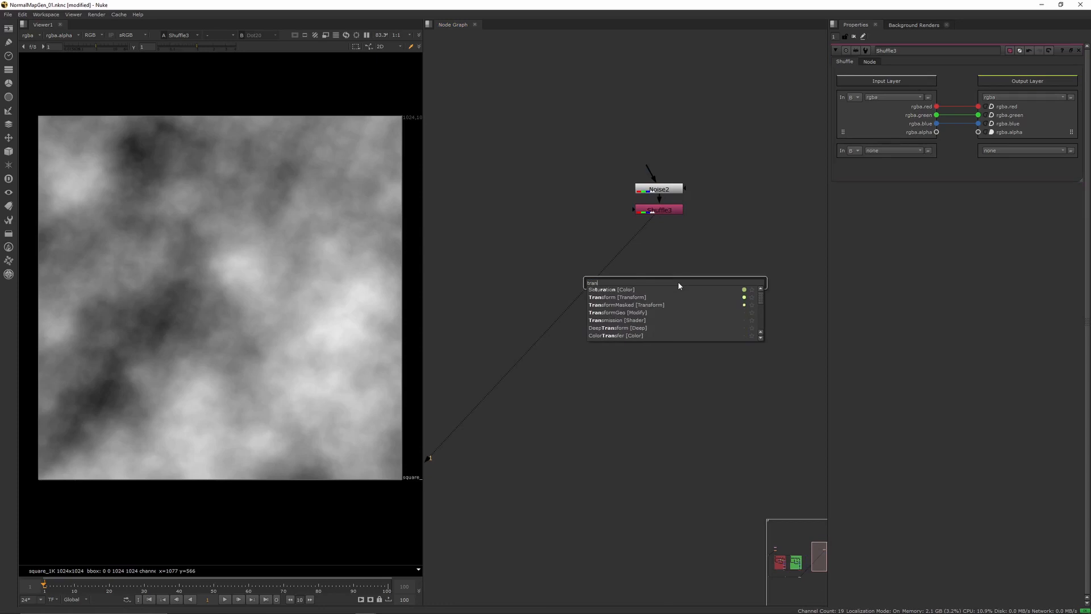
{"action": "key", "text": "Return"}
{"action": "left_click_drag", "start_coordinate": [668, 267], "coordinate": [670, 211]}
{"action": "left_click_drag", "start_coordinate": [686, 284], "coordinate": [669, 310]}
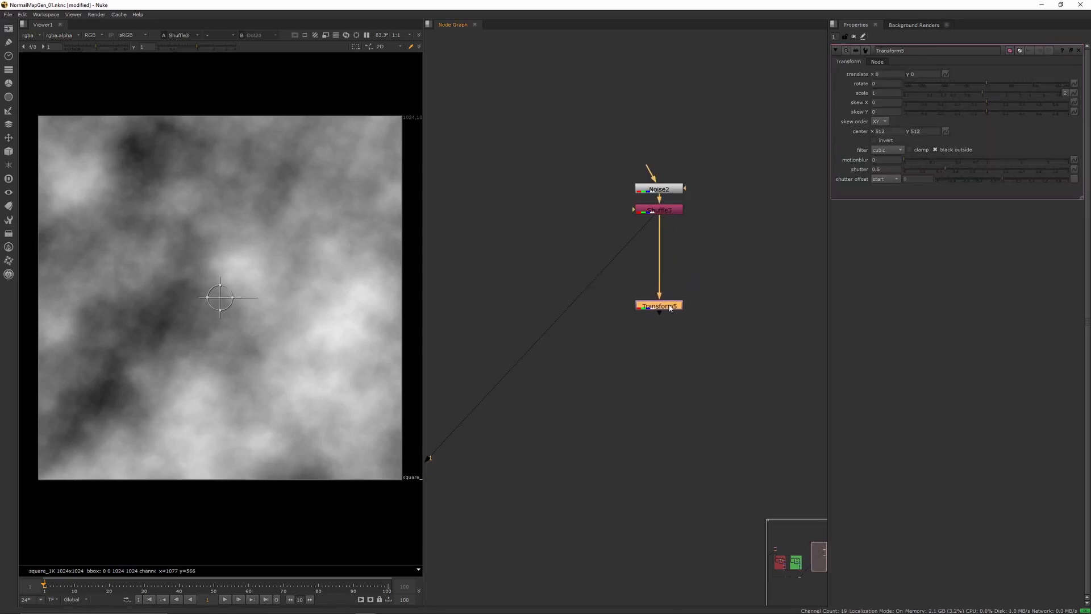
Set the Transform's x translation to -1.
{"action": "left_click", "coordinate": [923, 74]}
{"action": "left_click", "coordinate": [887, 74]}
{"action": "key", "text": "Down"}
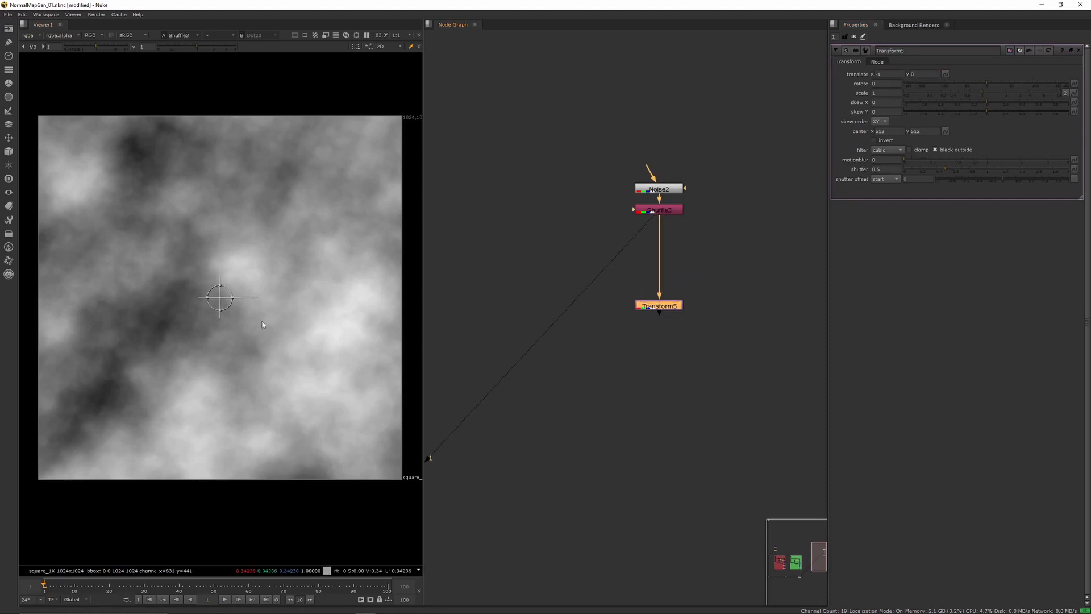
View the Transform node and switch it off and on at several magnifications to examine the one-pixel shift.
{"action": "key", "text": "d"}
{"action": "key", "text": "d"}
{"action": "left_click", "coordinate": [643, 309], "text": "ctrl+shift"}
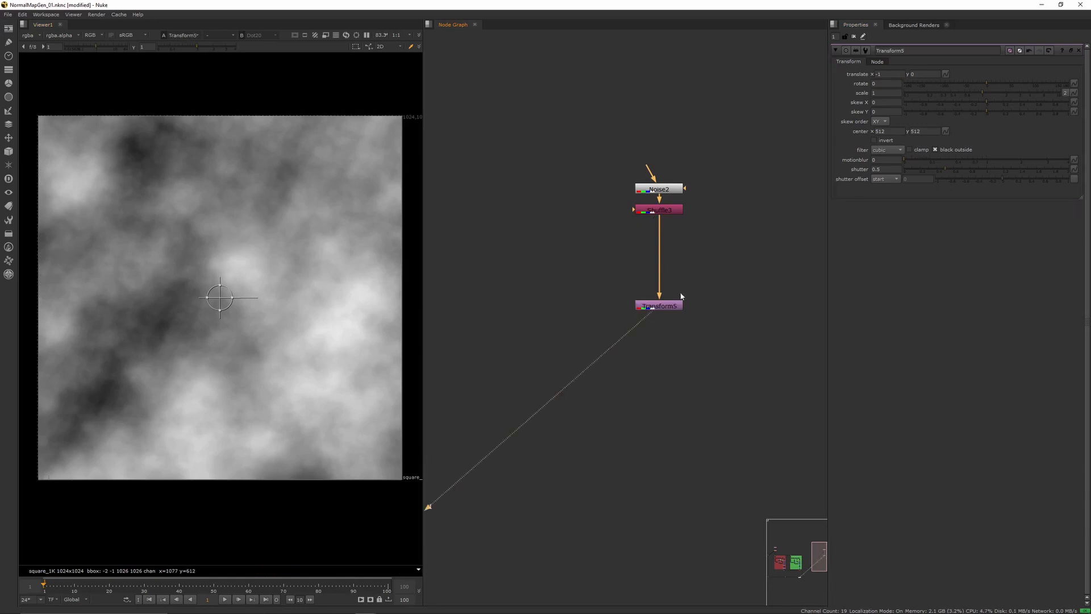
{"action": "left_click", "coordinate": [659, 305]}
{"action": "key", "text": "d"}
{"action": "scroll", "coordinate": [246, 287], "scroll_direction": "up", "scroll_amount": 3}
{"action": "key", "text": "d"}
{"action": "key", "text": "d"}
{"action": "key", "text": "d"}
{"action": "key", "text": "d"}
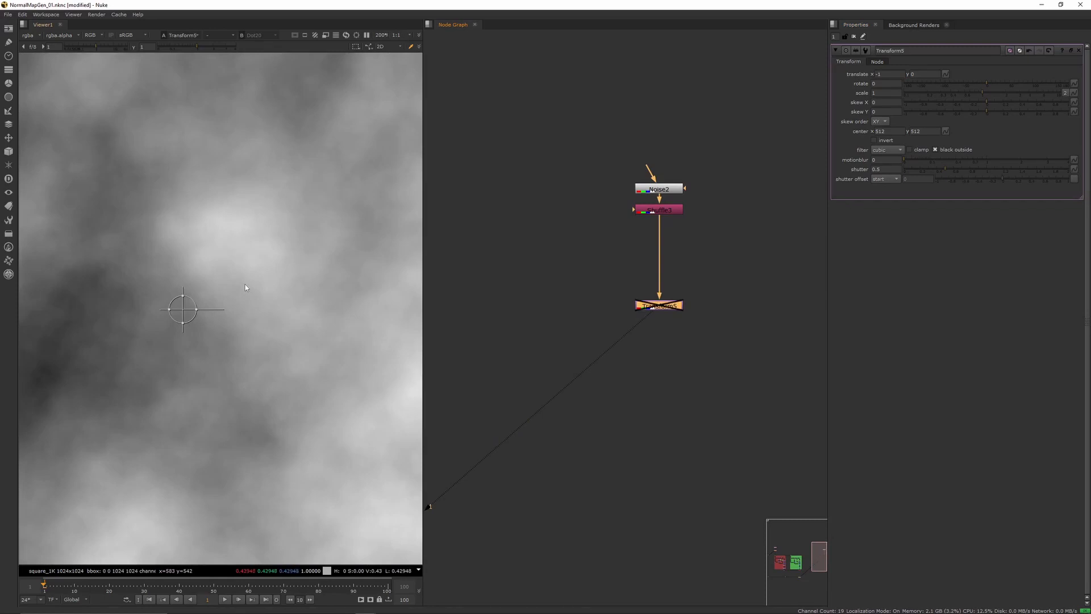
{"action": "scroll", "coordinate": [187, 328], "scroll_direction": "up", "scroll_amount": 6}
{"action": "key", "text": "d"}
{"action": "key", "text": "d"}
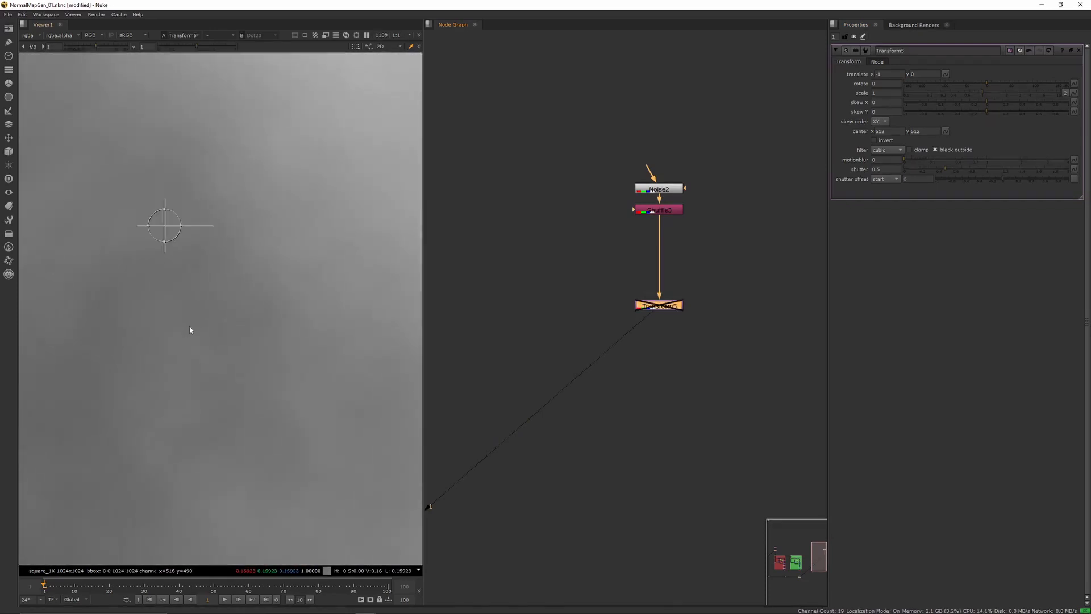
{"action": "key", "text": "d"}
{"action": "scroll", "coordinate": [190, 328], "scroll_direction": "down", "scroll_amount": 8}
{"action": "key", "text": "d"}
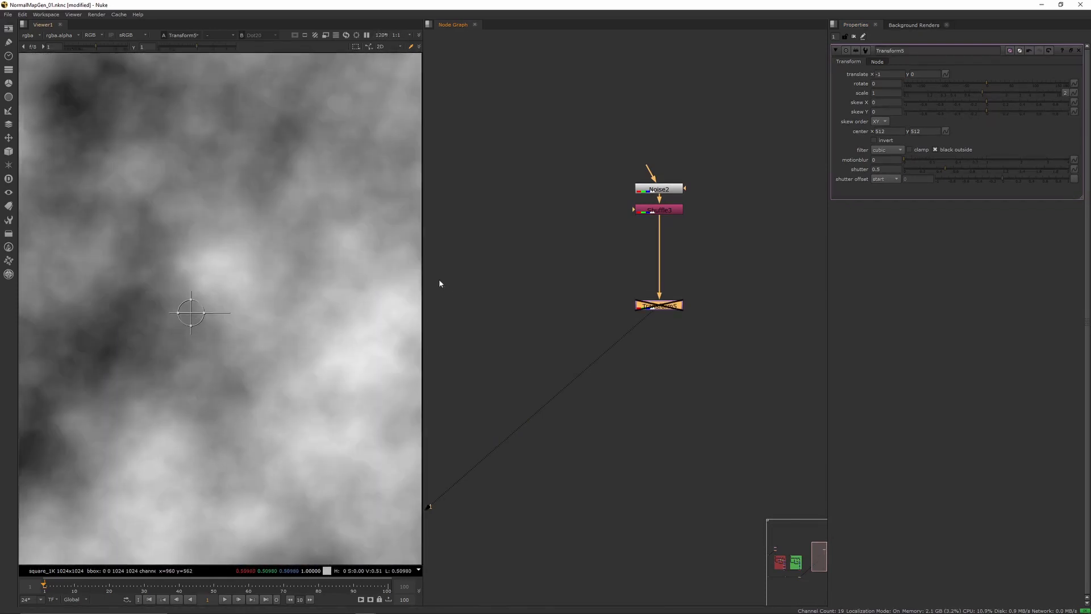
{"action": "key", "text": "d"}
{"action": "scroll", "coordinate": [182, 304], "scroll_direction": "down", "scroll_amount": 3}
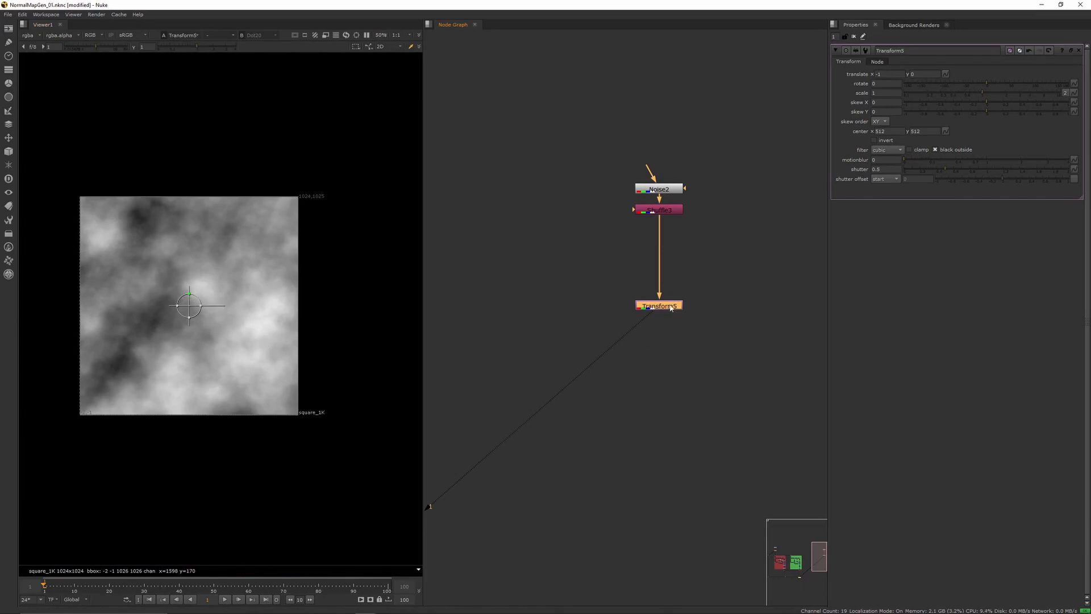
Place a Dot directly below the Shuffle as a branching point, with the Transform fed from it and set off to the side.
{"action": "left_click_drag", "start_coordinate": [671, 306], "coordinate": [719, 306]}
{"action": "left_click", "coordinate": [649, 307]}
{"action": "key", "text": "Tab"}
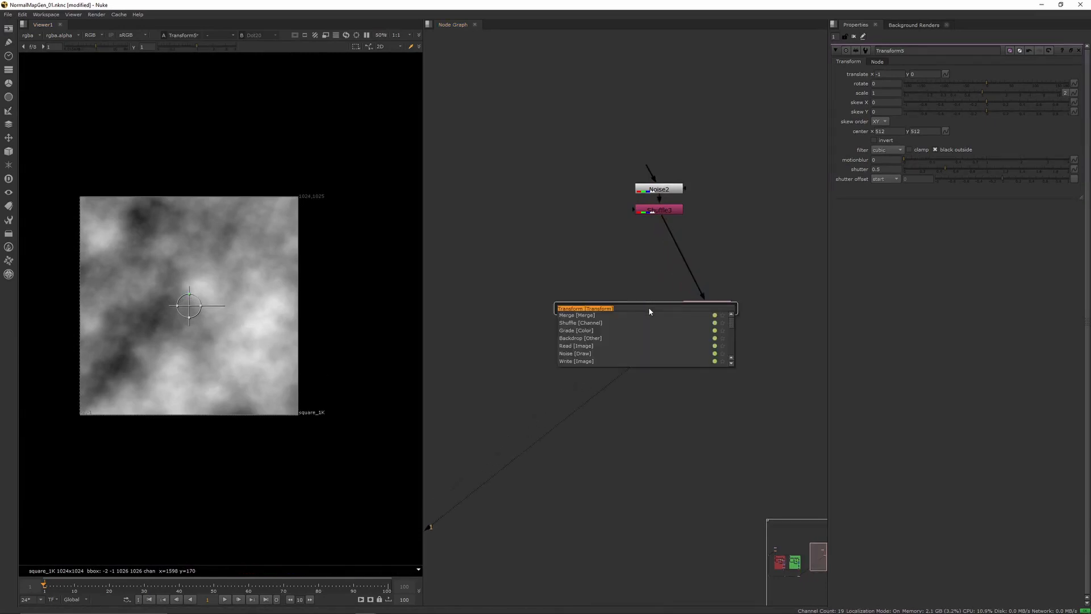
{"action": "type", "text": "dot"}
{"action": "key", "text": "Return"}
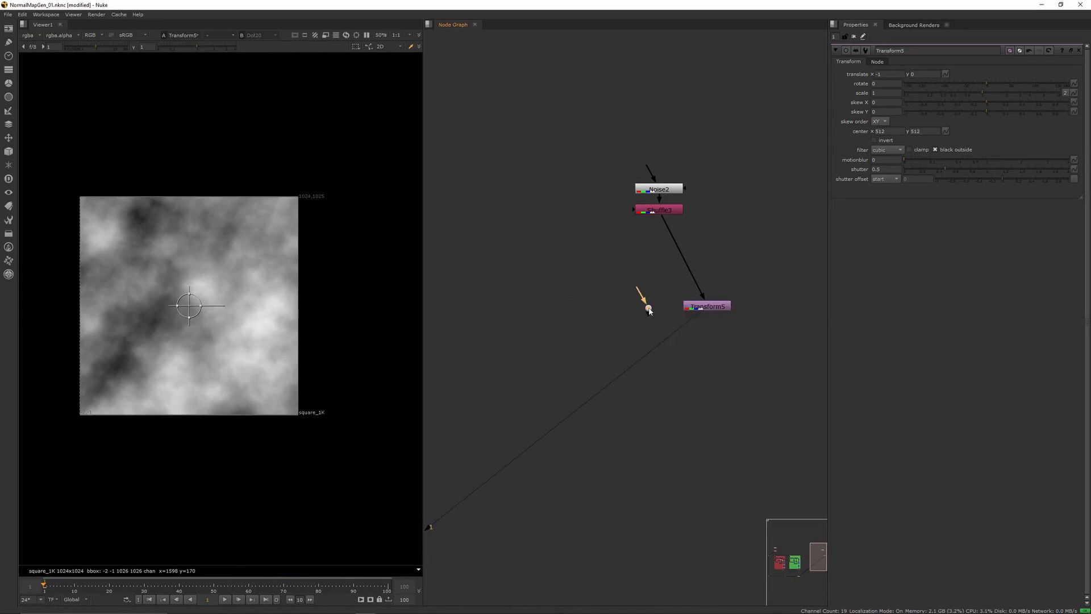
{"action": "left_click_drag", "start_coordinate": [643, 298], "coordinate": [657, 211]}
{"action": "left_click_drag", "start_coordinate": [650, 307], "coordinate": [661, 303]}
{"action": "left_click_drag", "start_coordinate": [681, 246], "coordinate": [736, 352]}
Add a Merge node fed by the Transform through its B input and place it directly below.
{"action": "key", "text": "Tab"}
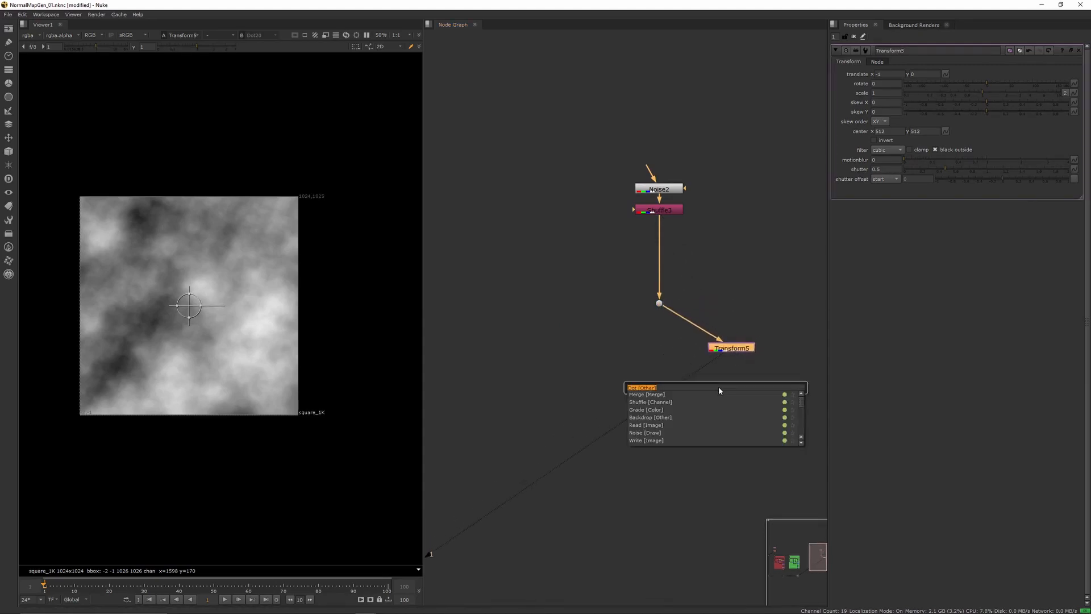
{"action": "type", "text": "merge"}
{"action": "key", "text": "Return"}
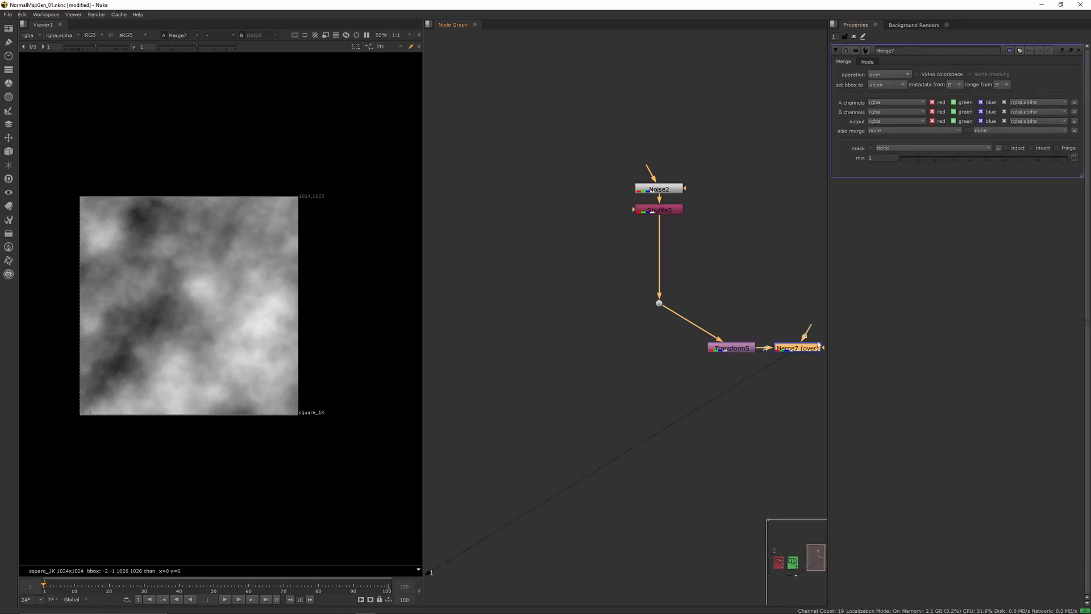
{"action": "left_click_drag", "start_coordinate": [818, 344], "coordinate": [751, 395]}
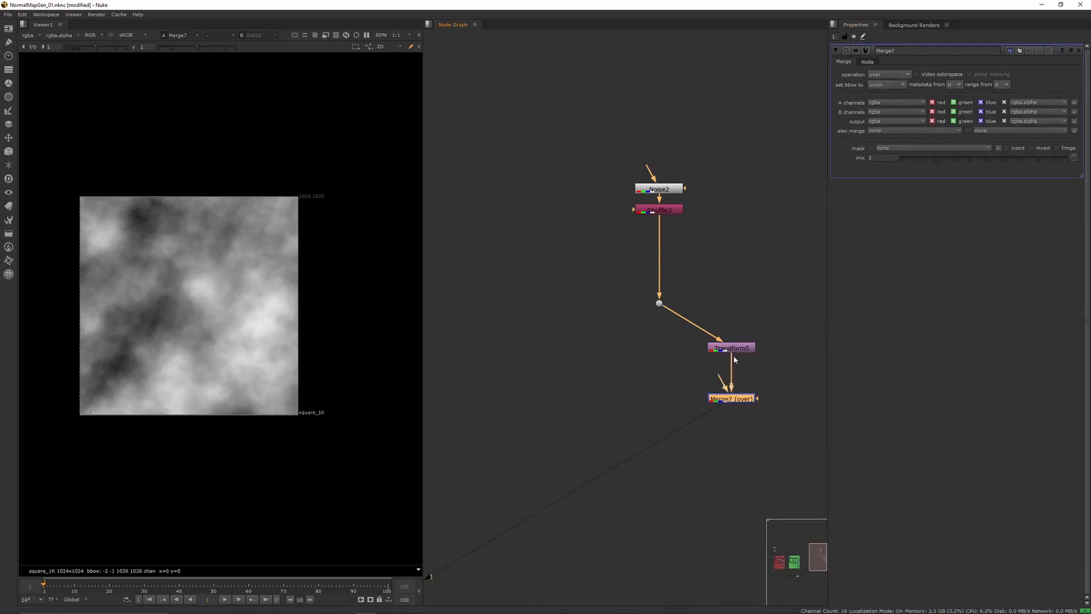
Connect the Merge's A input to the branching Dot and square off both branches with corner Dots.
{"action": "left_click_drag", "start_coordinate": [693, 324], "coordinate": [733, 306], "text": "ctrl"}
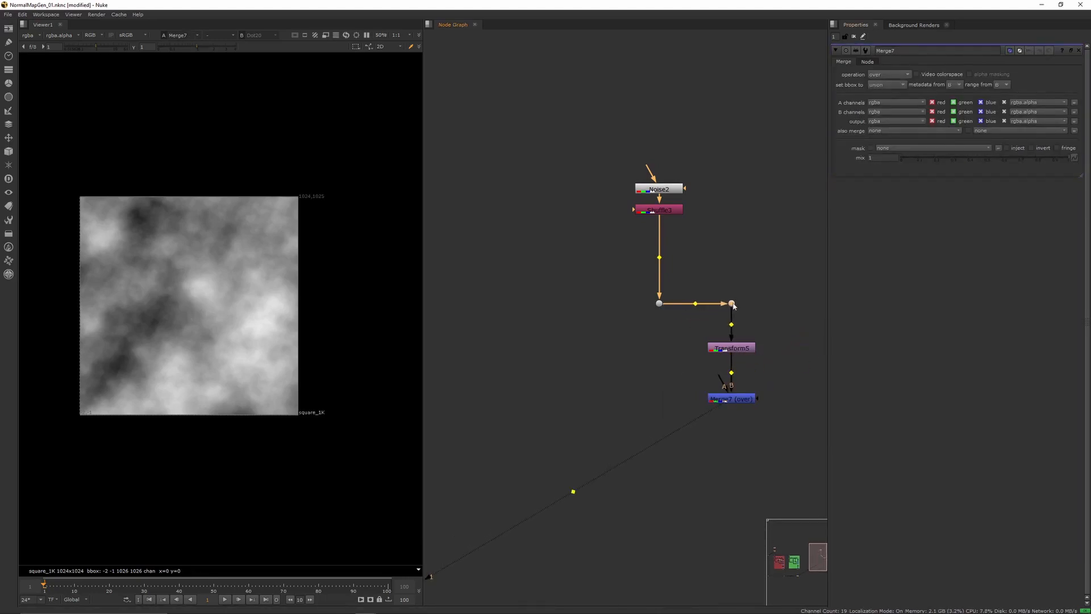
{"action": "left_click_drag", "start_coordinate": [715, 381], "coordinate": [660, 304]}
{"action": "left_click_drag", "start_coordinate": [695, 349], "coordinate": [659, 398], "text": "ctrl"}
{"action": "left_click", "coordinate": [735, 401]}
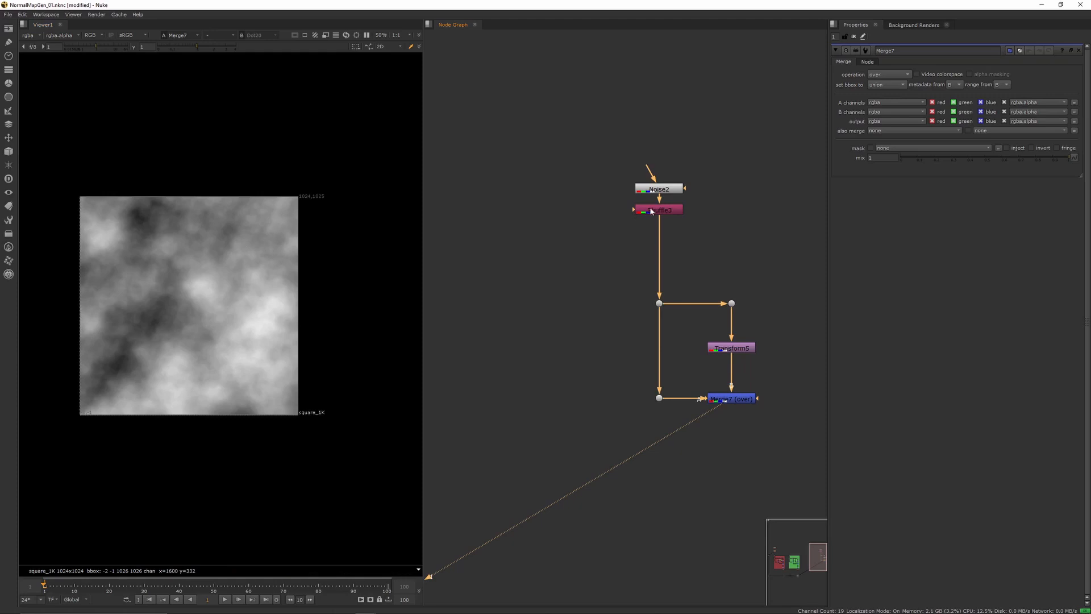
Switch the Shuffle node off and on to check its effect on the merged result.
{"action": "left_click", "coordinate": [651, 210]}
{"action": "key", "text": "d"}
{"action": "key", "text": "d"}
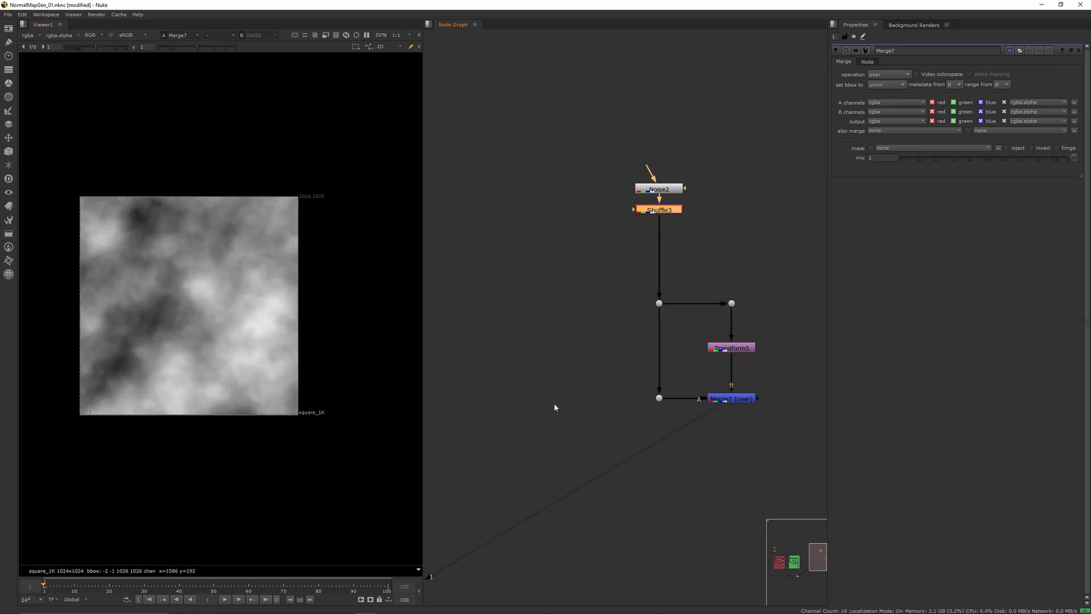
Set the Merge node's operation to minus.
{"action": "left_click", "coordinate": [737, 401]}
{"action": "key", "text": "x"}
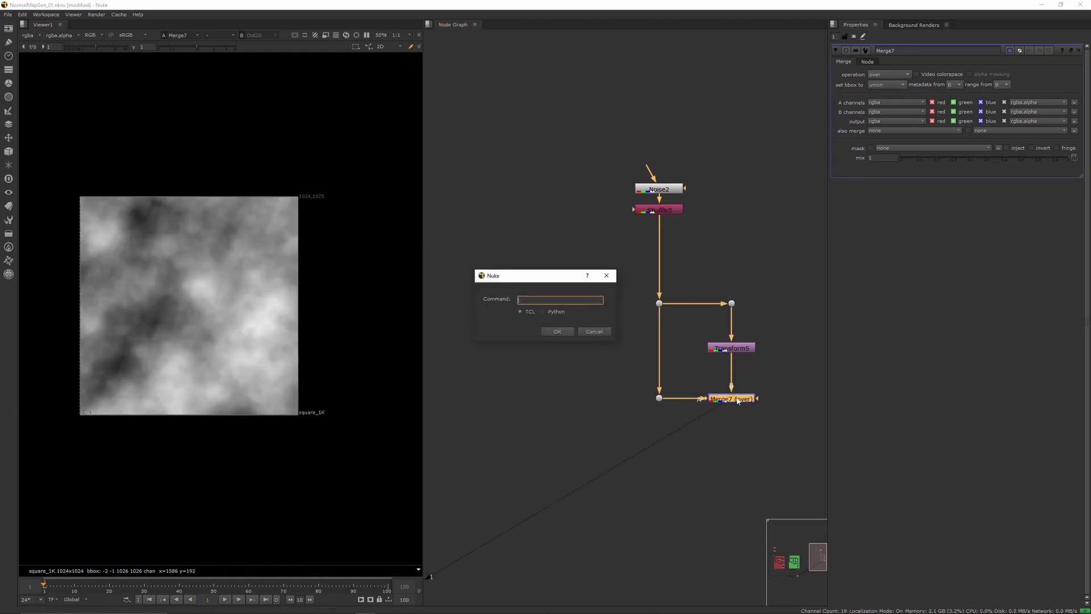
{"action": "left_click", "coordinate": [607, 276]}
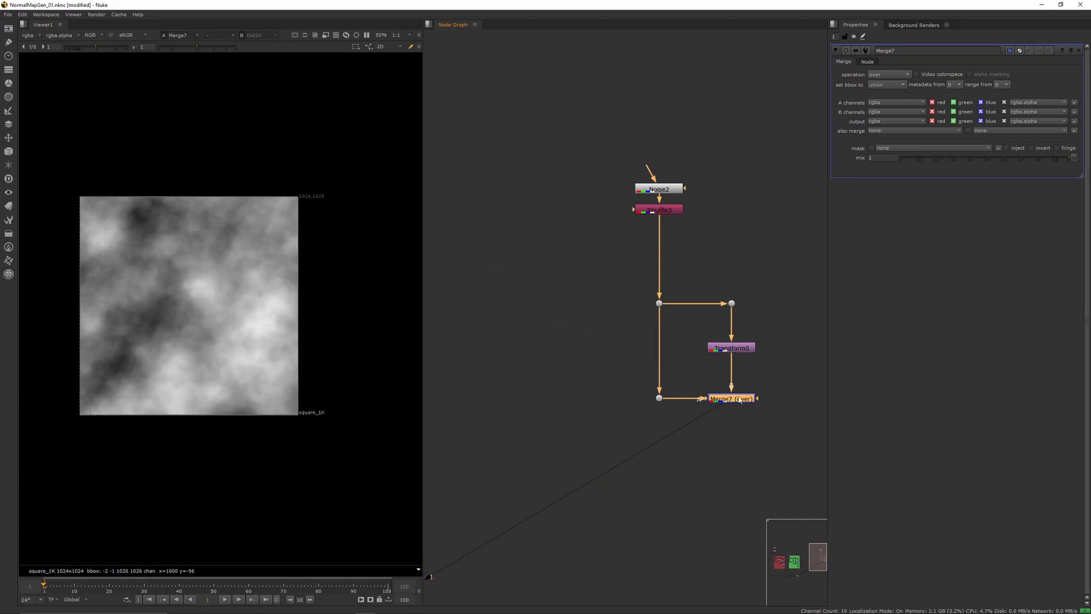
{"action": "left_click", "coordinate": [885, 74]}
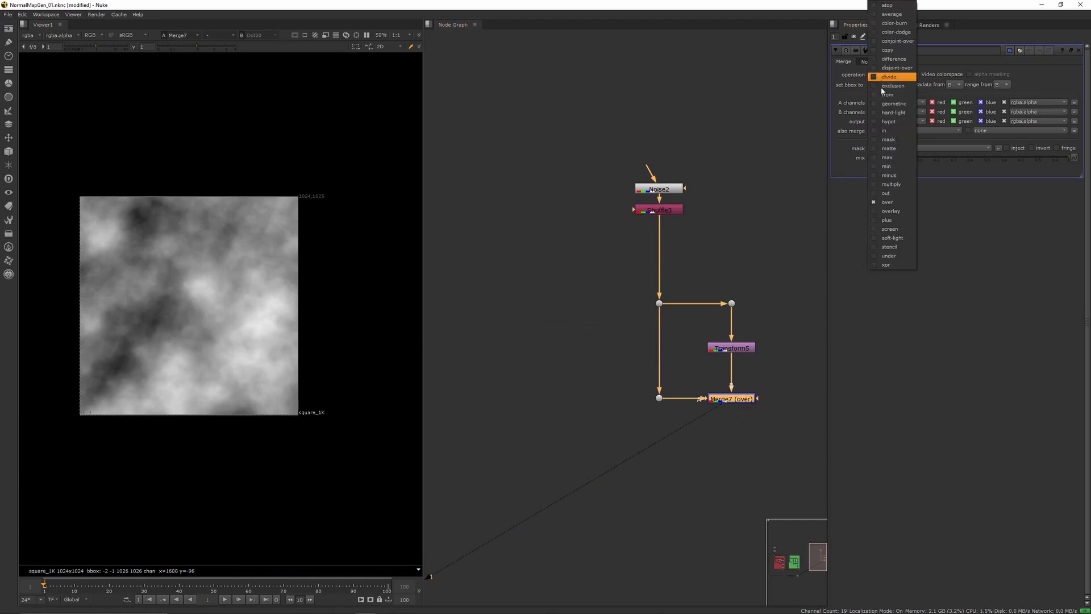
{"action": "left_click", "coordinate": [897, 177]}
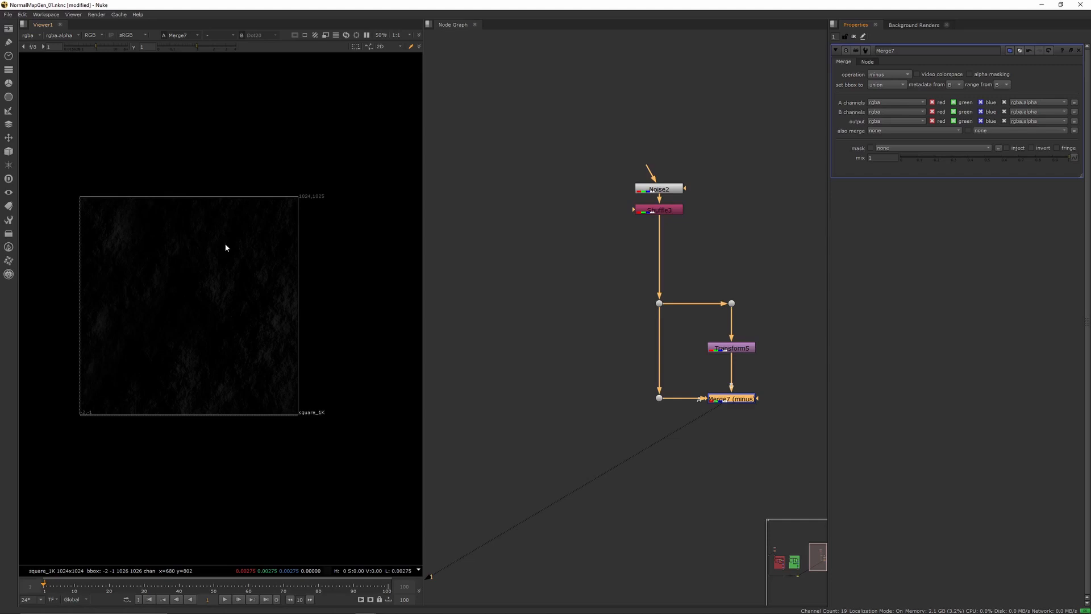
Examine the pixel values and fine detail of the subtracted noise in the viewer.
{"action": "scroll", "coordinate": [176, 298], "scroll_direction": "up", "scroll_amount": 4}
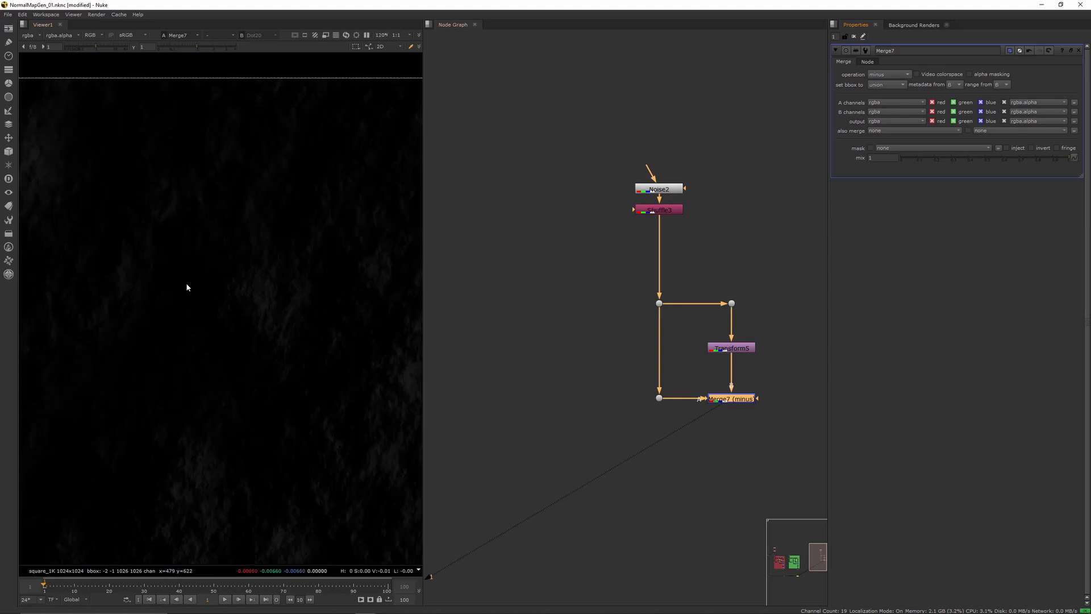
{"action": "scroll", "coordinate": [239, 281], "scroll_direction": "up", "scroll_amount": 2}
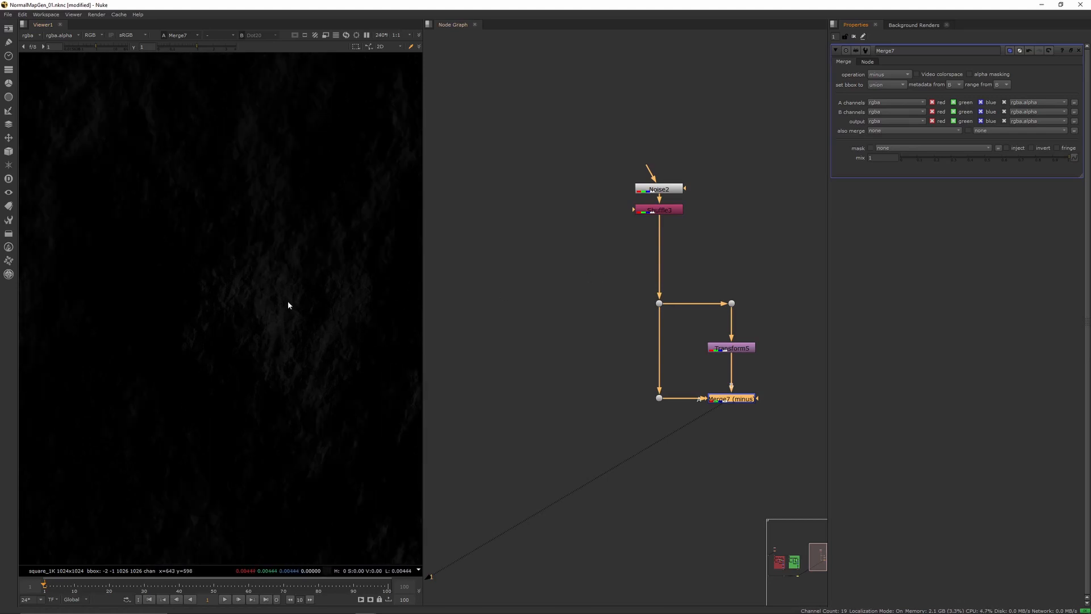
{"action": "scroll", "coordinate": [285, 300], "scroll_direction": "up", "scroll_amount": 2}
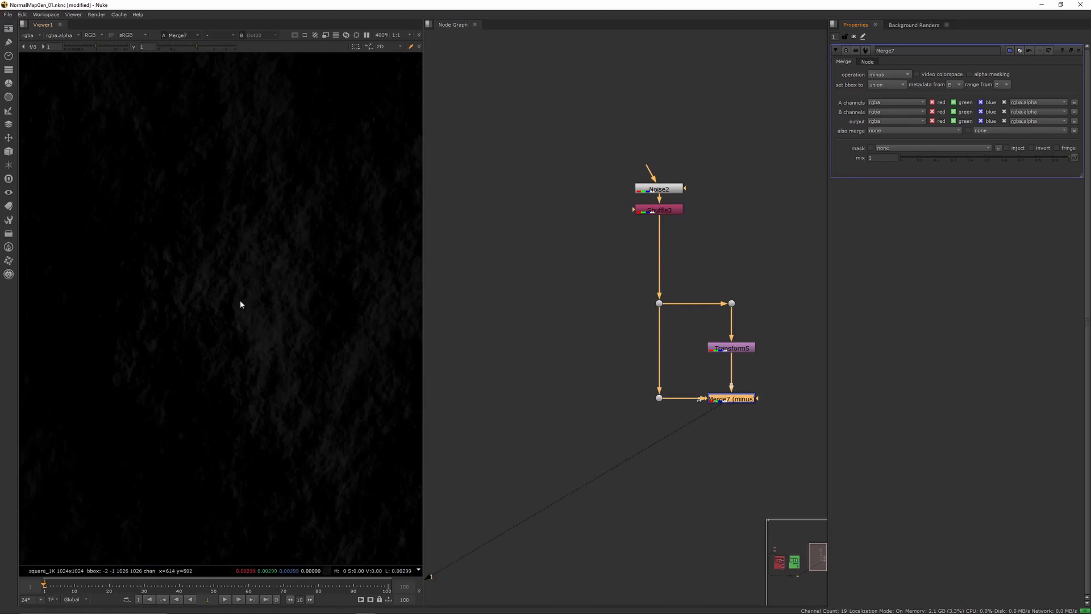
{"action": "scroll", "coordinate": [240, 306], "scroll_direction": "down", "scroll_amount": 2}
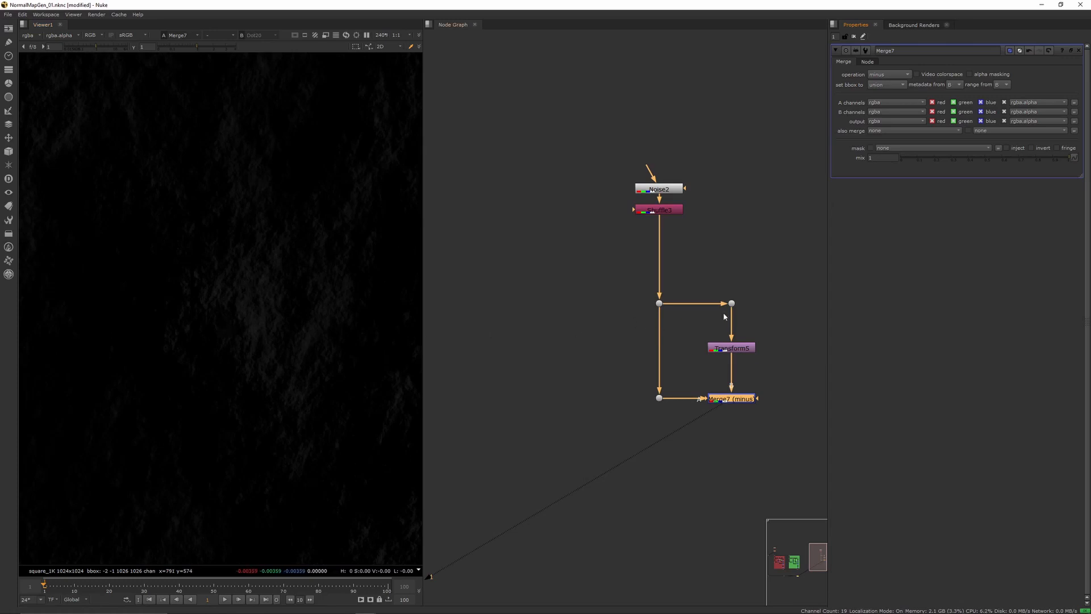
{"action": "scroll", "coordinate": [254, 275], "scroll_direction": "down", "scroll_amount": 2}
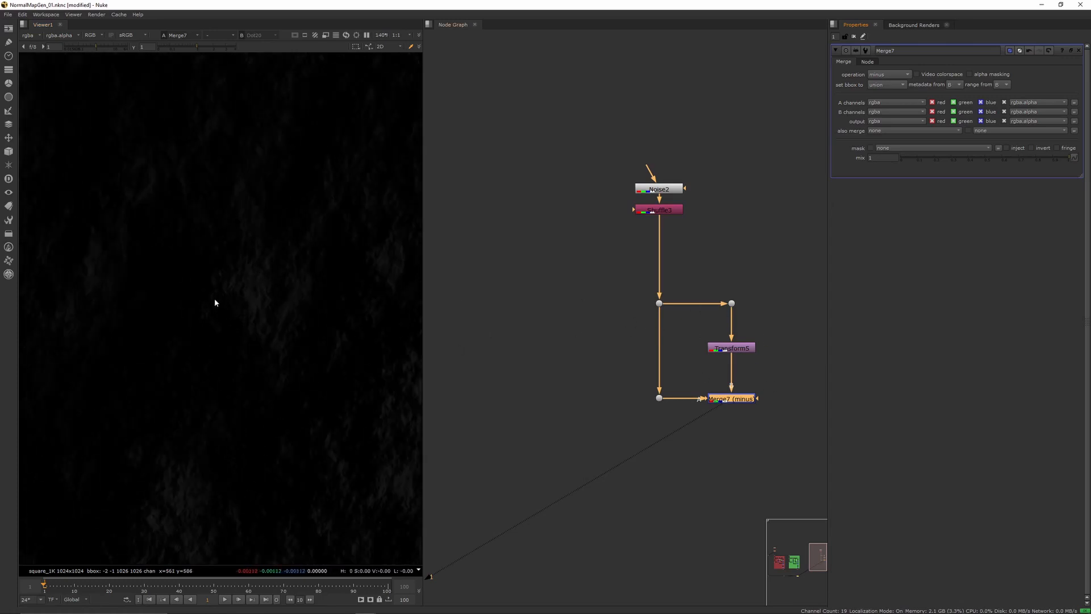
Duplicate the Transform and minus Merge branch together with its Dots, and place the copy beside the original.
{"action": "scroll", "coordinate": [216, 303], "scroll_direction": "down", "scroll_amount": 3}
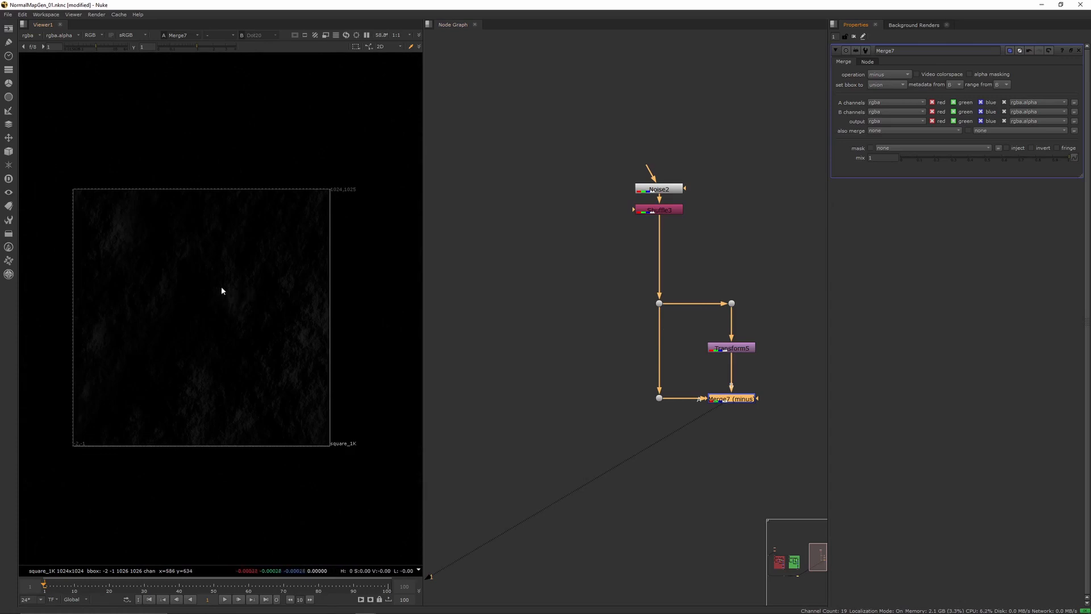
{"action": "left_click_drag", "start_coordinate": [783, 411], "coordinate": [586, 247]}
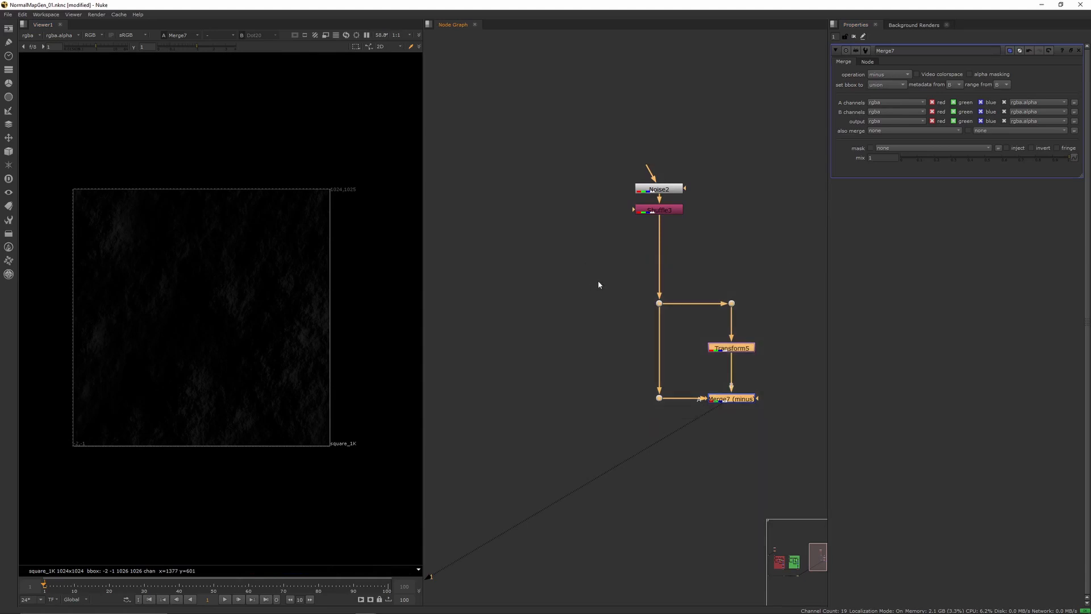
{"action": "middle_click_drag", "start_coordinate": [702, 275], "coordinate": [529, 271]}
{"action": "key", "text": "ctrl+c"}
{"action": "key", "text": "ctrl+v"}
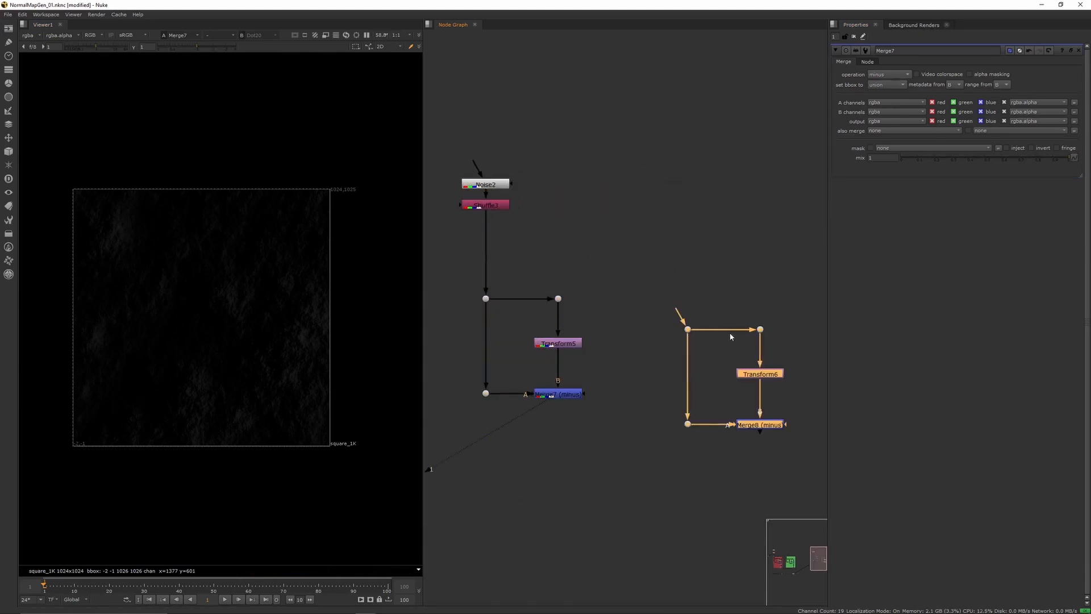
{"action": "left_click_drag", "start_coordinate": [758, 365], "coordinate": [717, 343]}
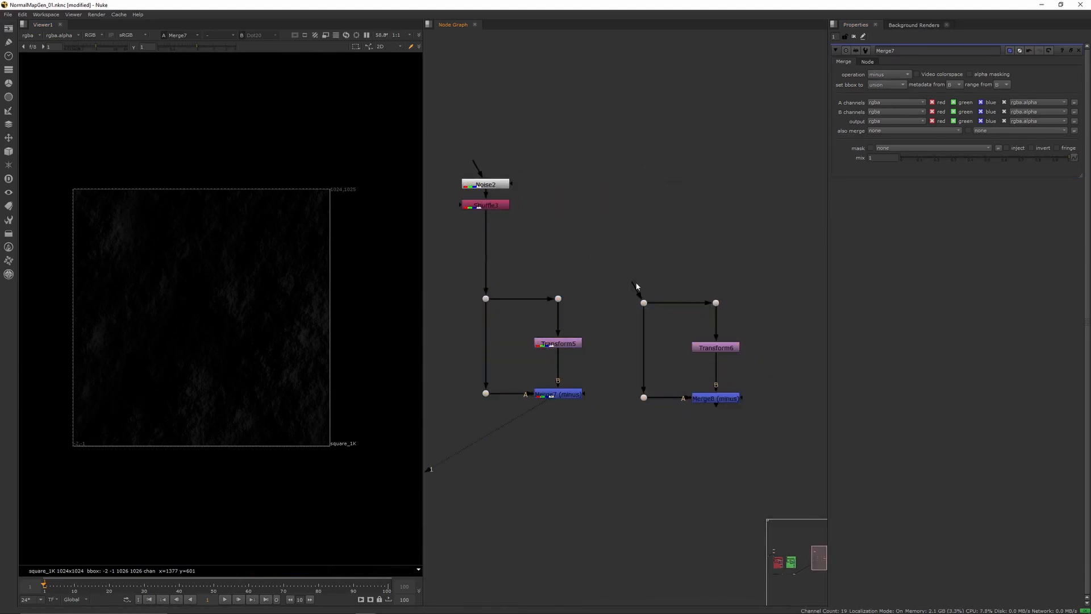
Connect the copied branch's input to the Dot above the original Transform and align it with the first branch.
{"action": "left_click_drag", "start_coordinate": [637, 289], "coordinate": [558, 299]}
{"action": "left_click_drag", "start_coordinate": [761, 419], "coordinate": [633, 288]}
{"action": "left_click_drag", "start_coordinate": [717, 348], "coordinate": [710, 345]}
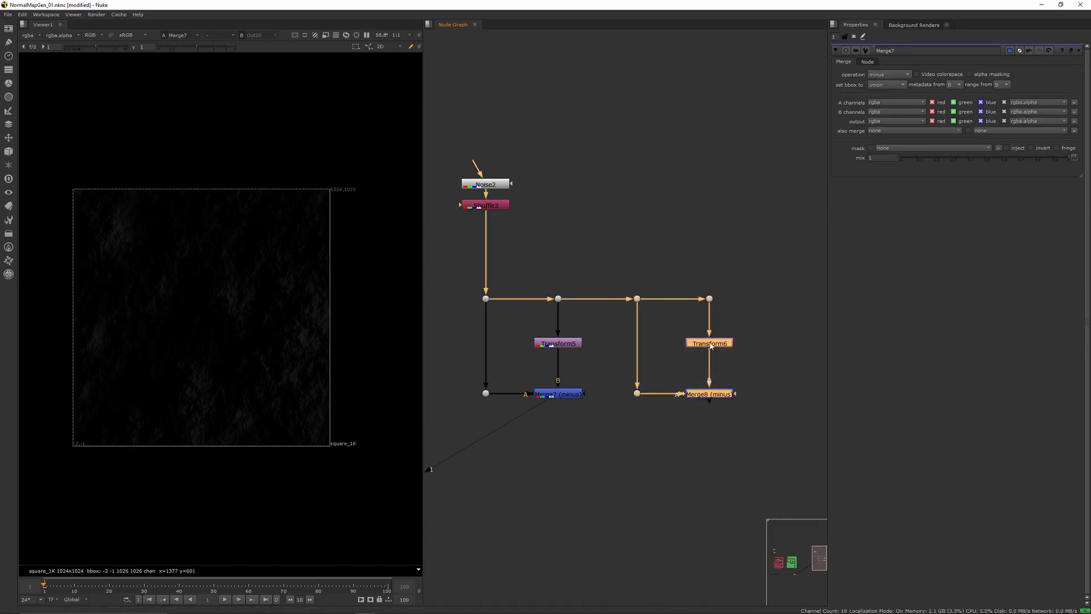
Show the copied branch's Merge in the viewer and set its operation to from.
{"action": "double_click", "coordinate": [710, 346]}
{"action": "left_click", "coordinate": [717, 396]}
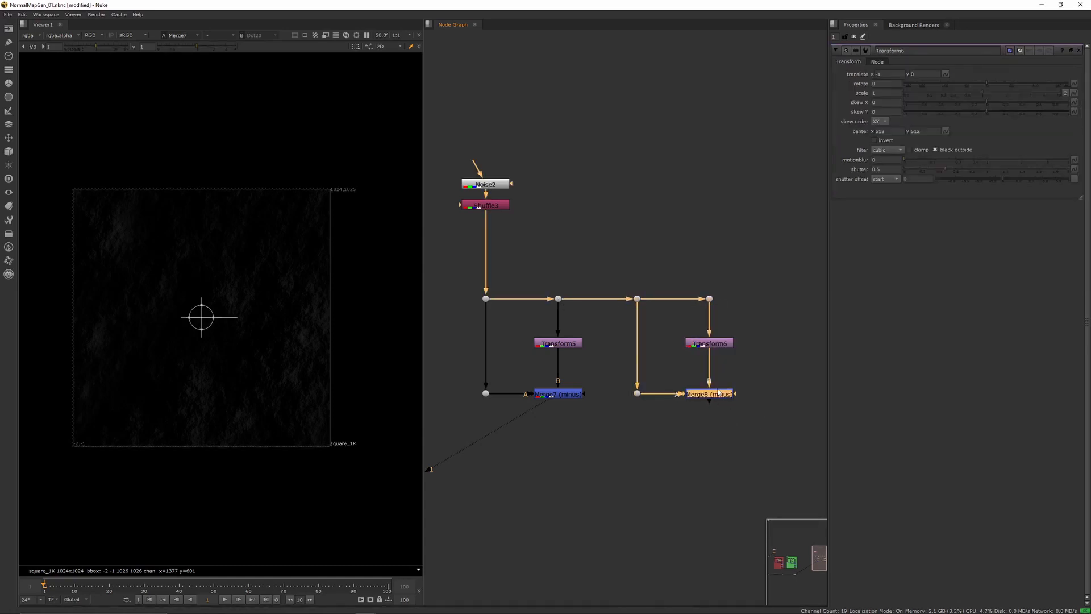
{"action": "key", "text": "1"}
{"action": "double_click", "coordinate": [719, 395]}
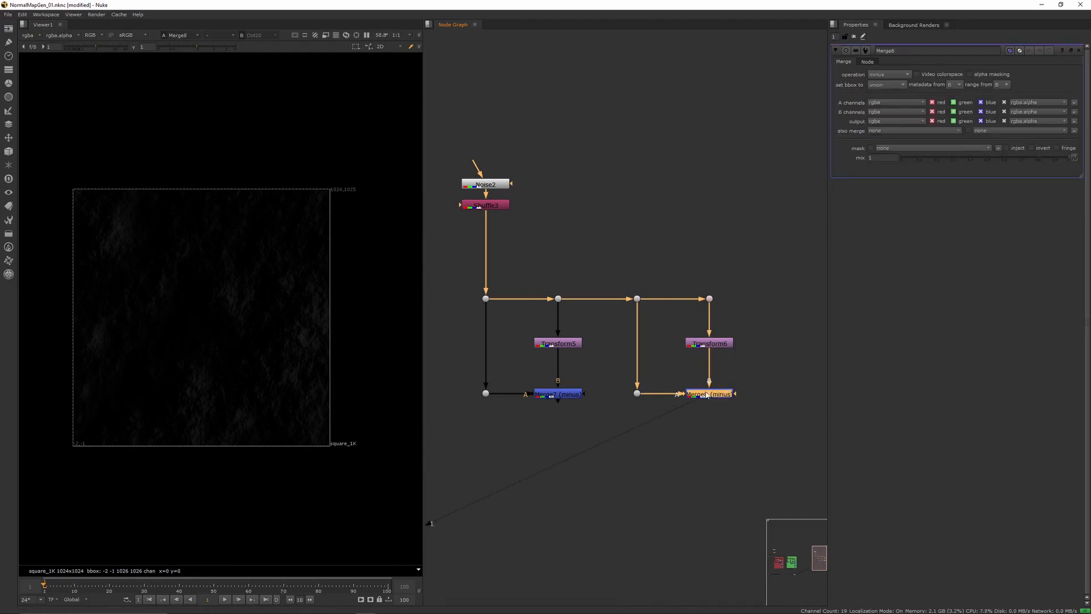
{"action": "left_click", "coordinate": [889, 78]}
{"action": "left_click", "coordinate": [891, 96]}
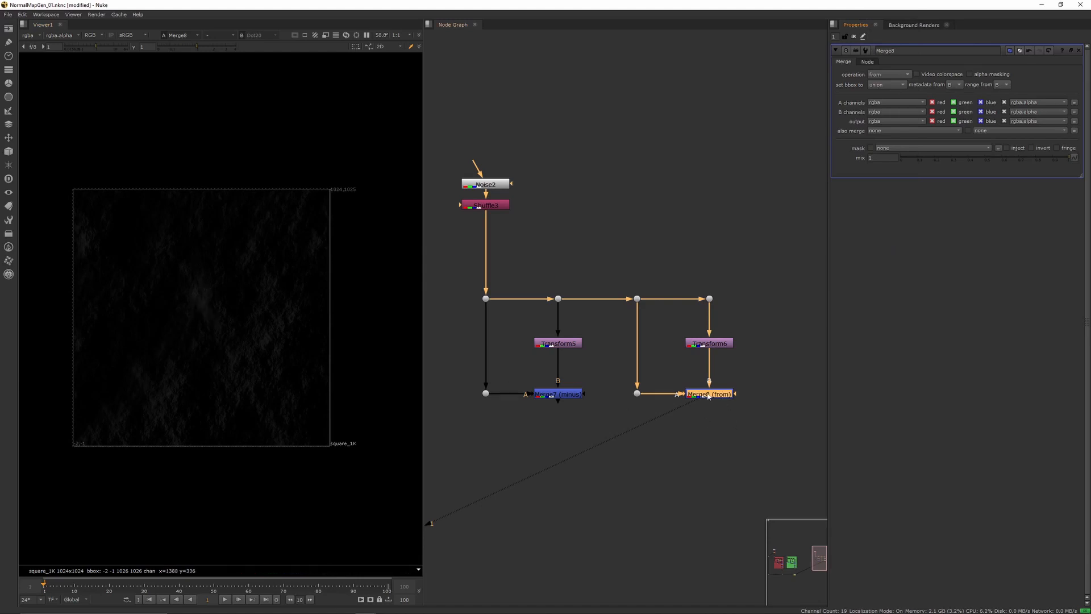
Assign the minus Merge to the second viewer input and compare it repeatedly with the from Merge up close.
{"action": "left_click", "coordinate": [562, 393]}
{"action": "key", "text": "2"}
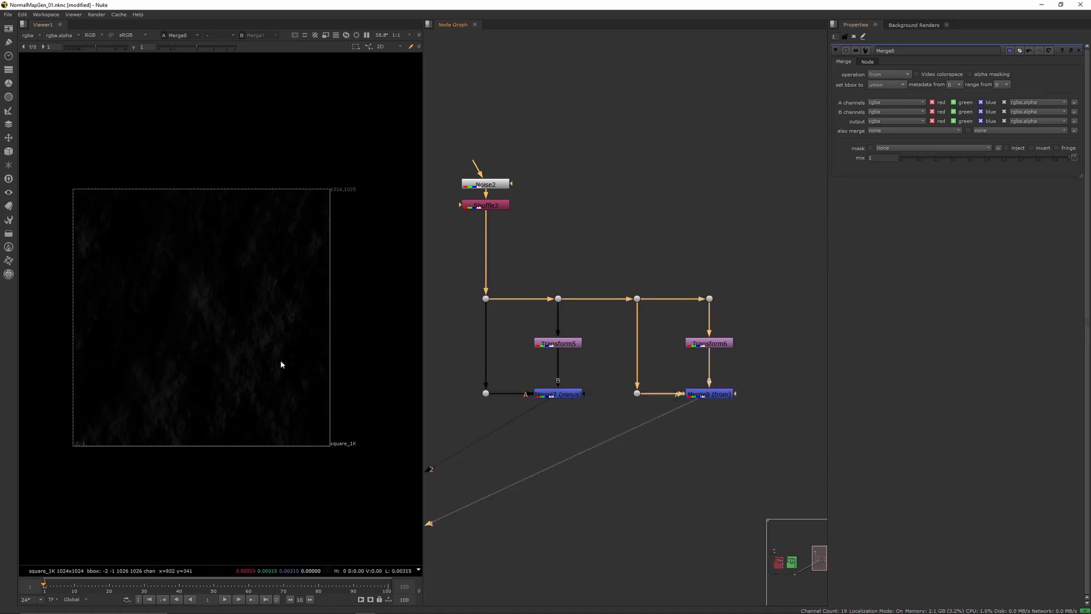
{"action": "scroll", "coordinate": [280, 363], "scroll_direction": "up", "scroll_amount": 4}
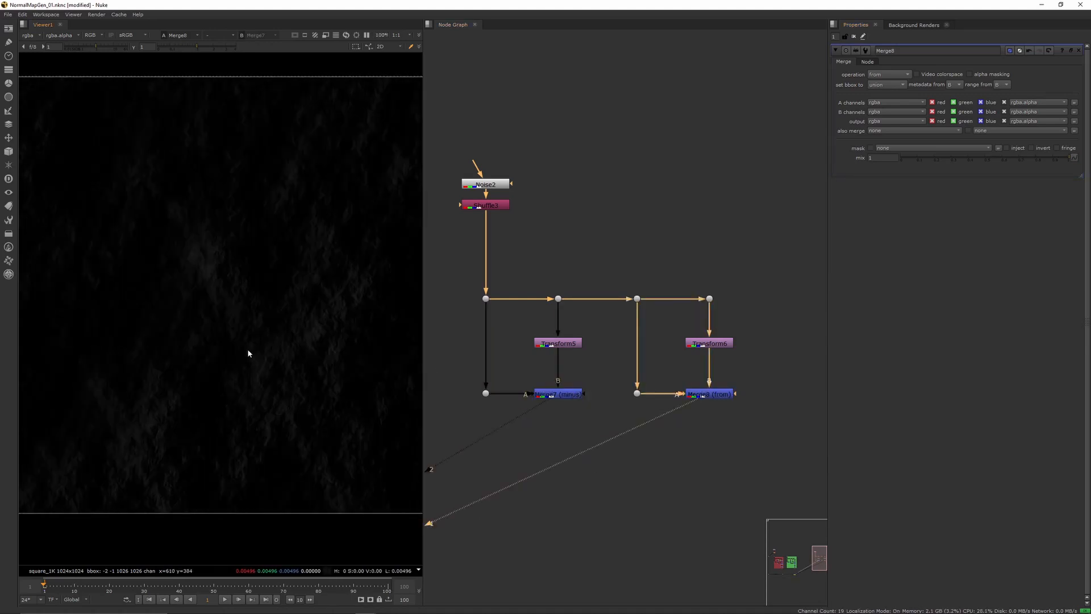
{"action": "key", "text": "2"}
{"action": "key", "text": "1"}
{"action": "key", "text": "2"}
{"action": "key", "text": "1"}
{"action": "key", "text": "2"}
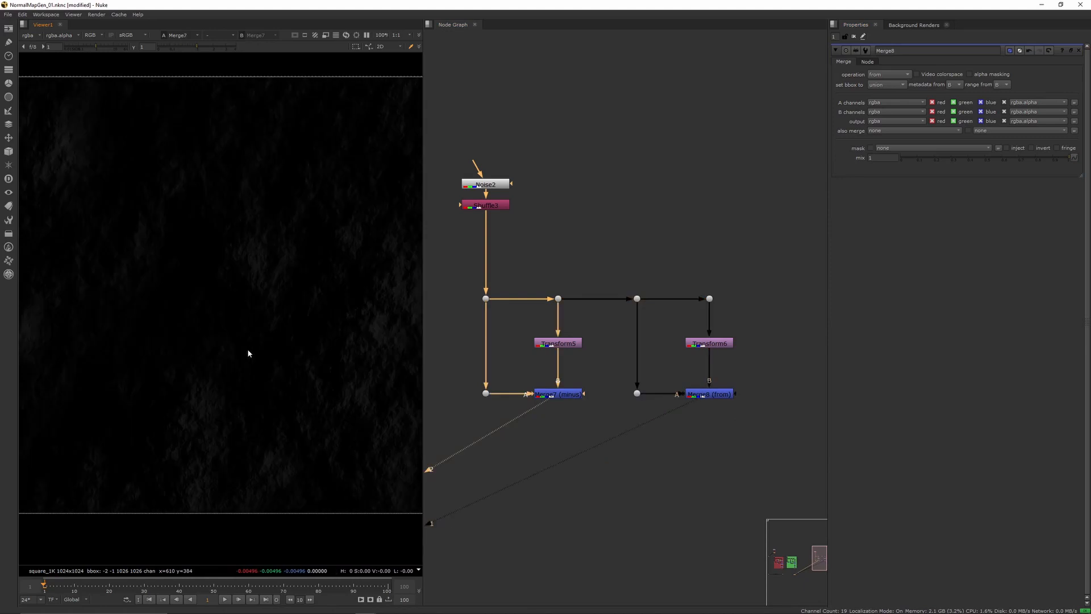
{"action": "key", "text": "1"}
{"action": "key", "text": "2"}
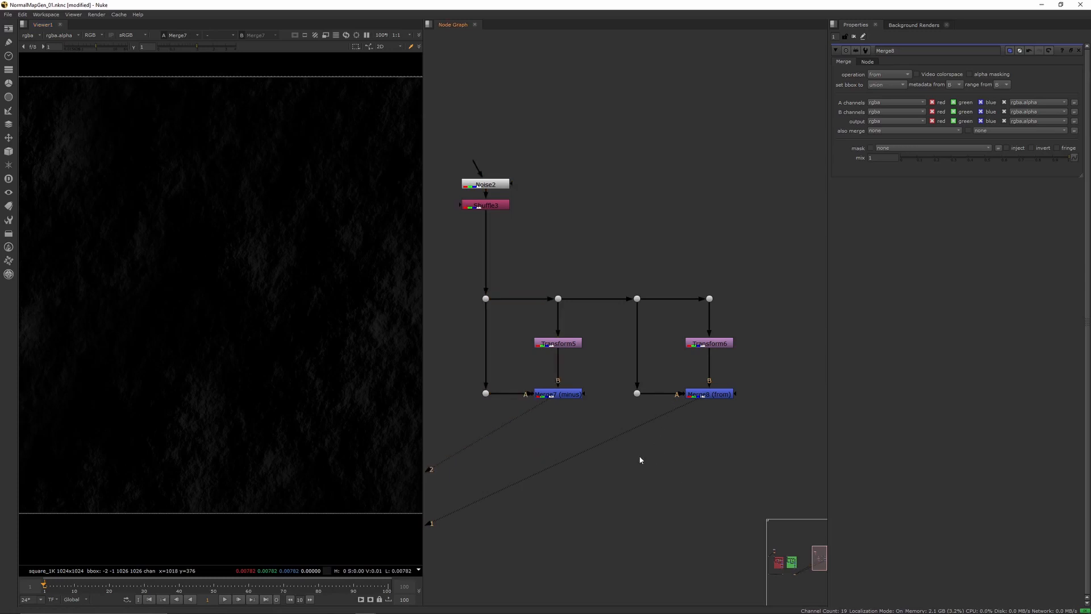
Add a Merge node below both branches, with B from the from Merge and A from the minus Merge through a corner Dot.
{"action": "key", "text": "Tab"}
{"action": "type", "text": "merge"}
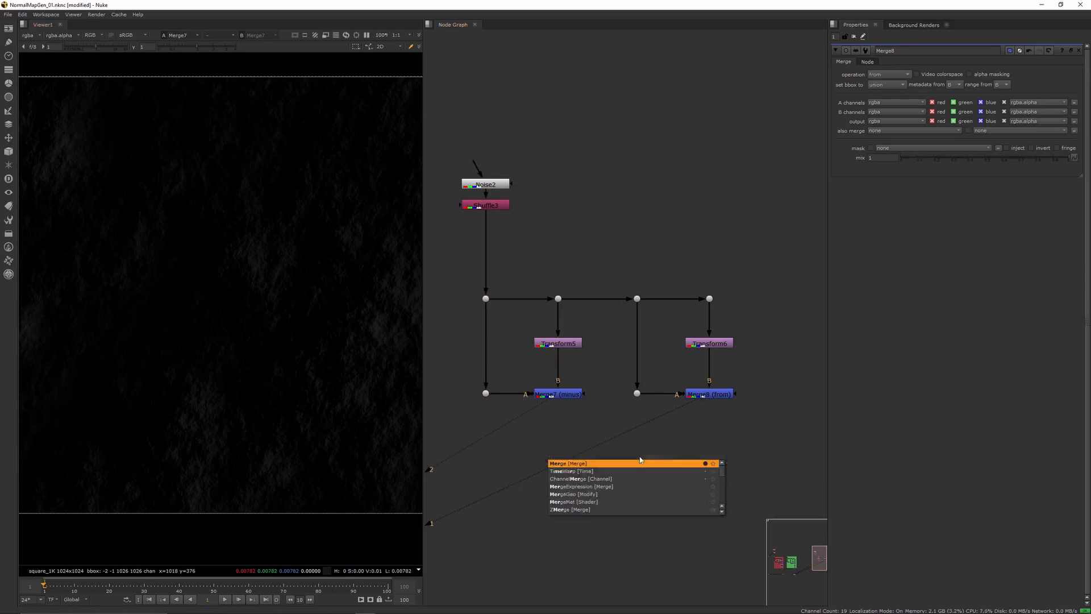
{"action": "key", "text": "Return"}
{"action": "left_click_drag", "start_coordinate": [640, 460], "coordinate": [710, 393]}
{"action": "left_click_drag", "start_coordinate": [703, 464], "coordinate": [572, 408]}
{"action": "left_click_drag", "start_coordinate": [711, 467], "coordinate": [713, 463]}
{"action": "left_click_drag", "start_coordinate": [635, 428], "coordinate": [558, 461], "text": "ctrl"}
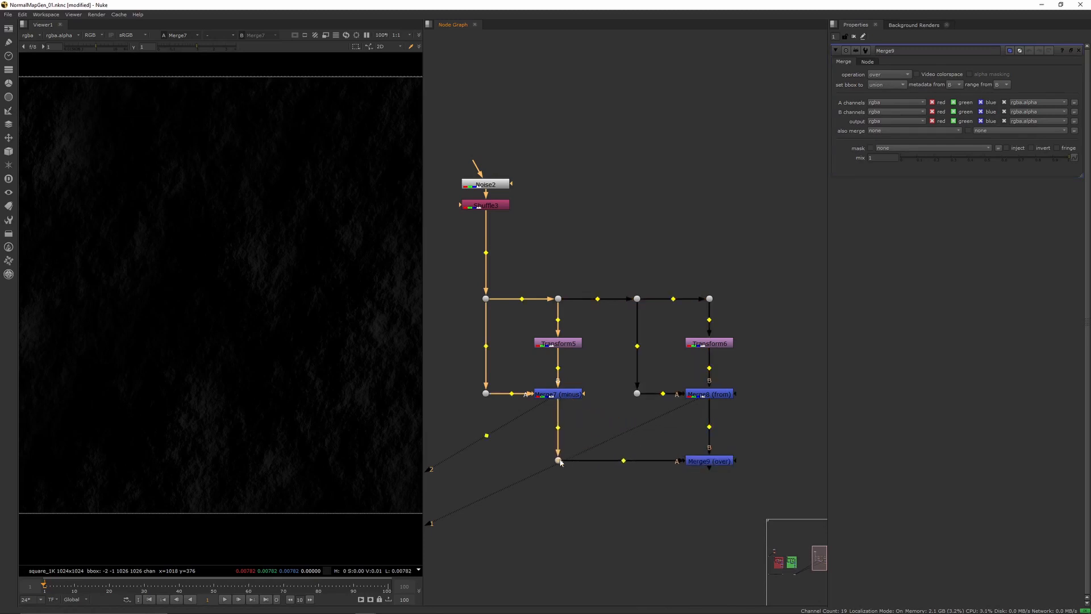
Show the newly added Merge in the viewer and set its operation to minus.
{"action": "left_click", "coordinate": [708, 463]}
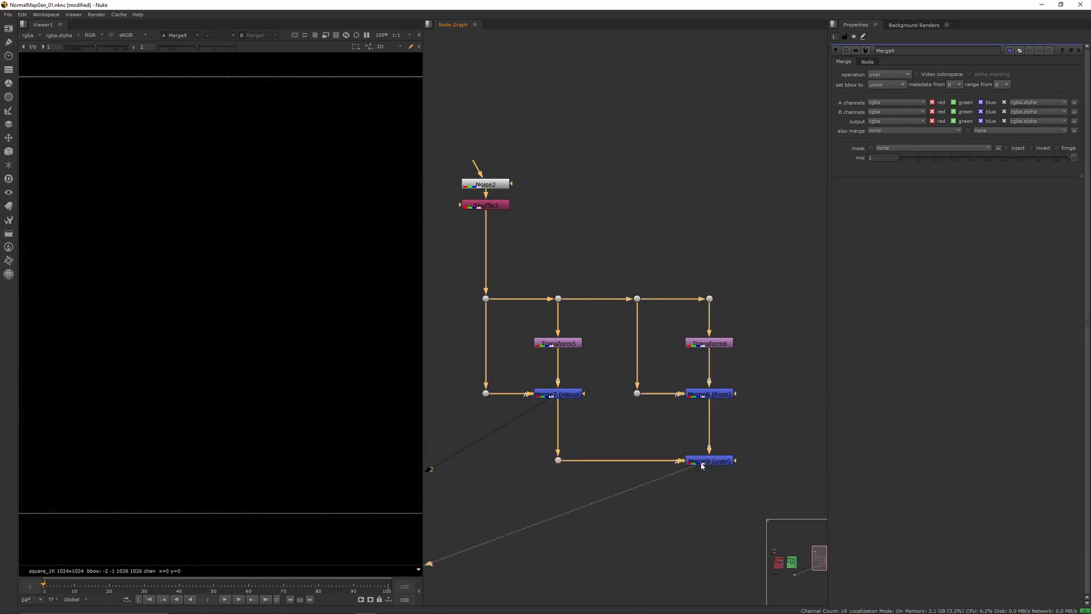
{"action": "key", "text": "1"}
{"action": "left_click", "coordinate": [879, 86]}
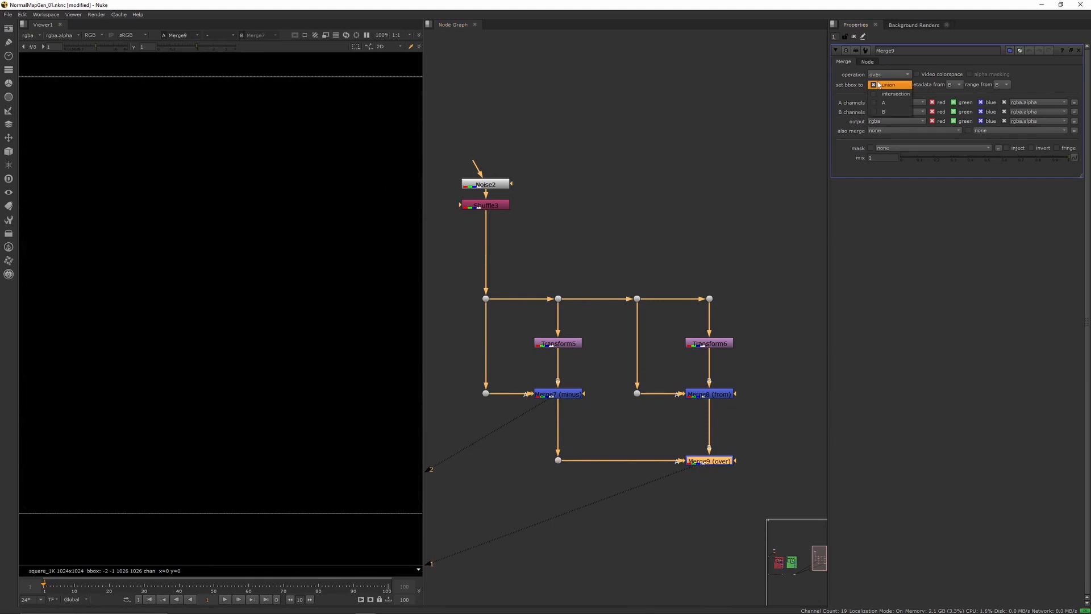
{"action": "left_click", "coordinate": [883, 75]}
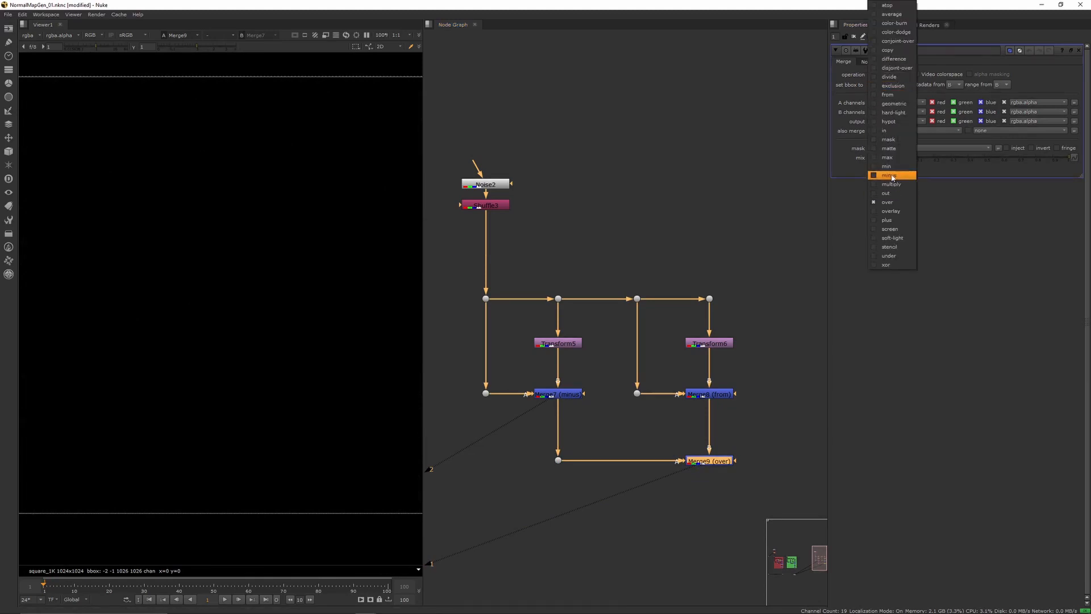
{"action": "left_click", "coordinate": [894, 177]}
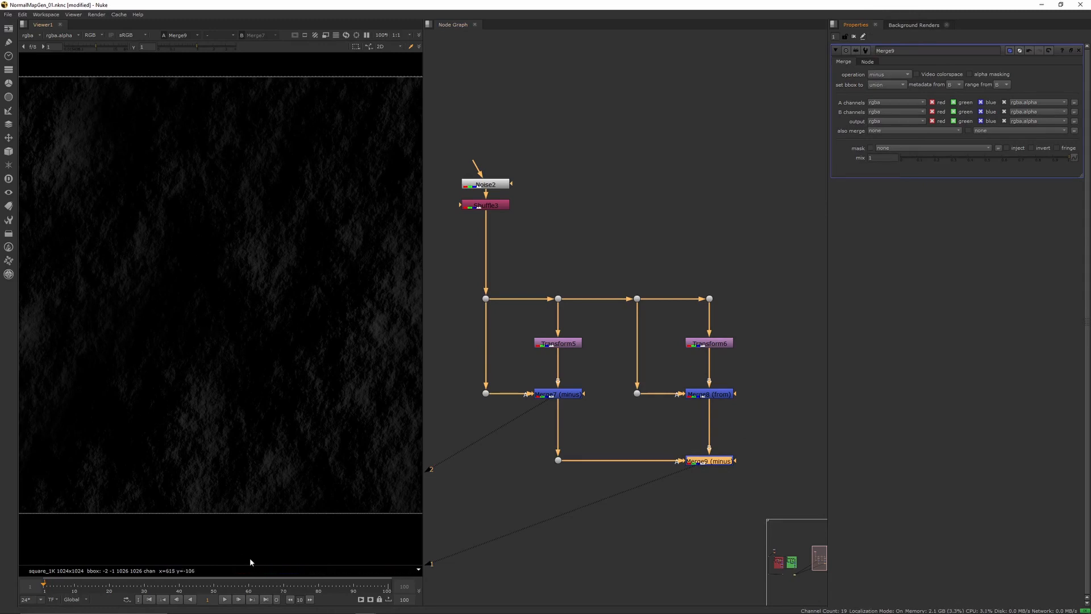
Inspect the combined noise, add a Grade node after the final minus Merge and set its offset to 0.5.
{"action": "scroll", "coordinate": [215, 259], "scroll_direction": "up", "scroll_amount": 5}
{"action": "scroll", "coordinate": [212, 248], "scroll_direction": "up", "scroll_amount": 3}
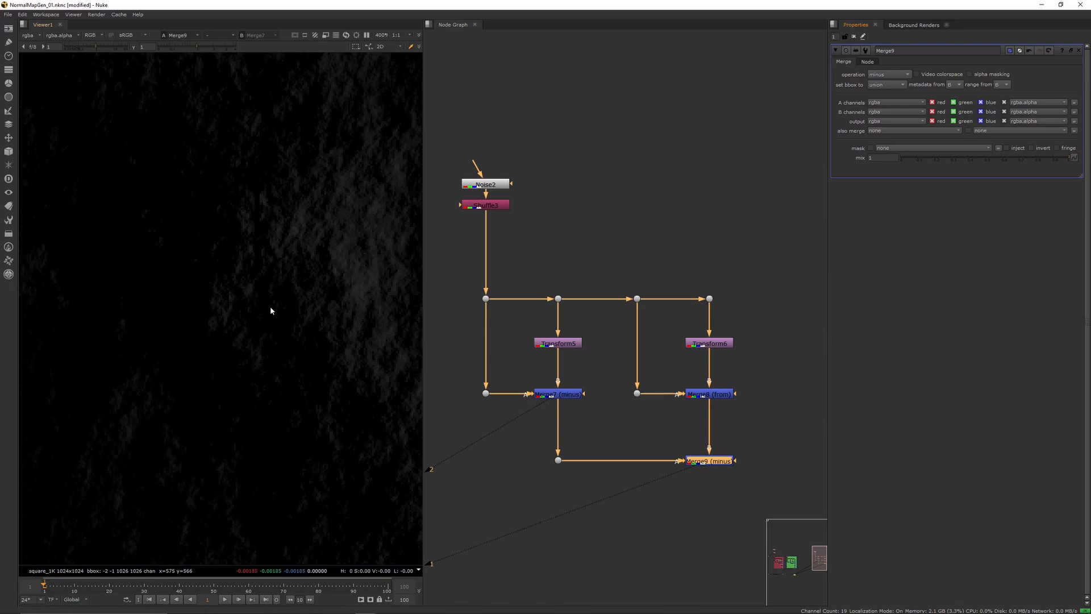
{"action": "left_click", "coordinate": [720, 462]}
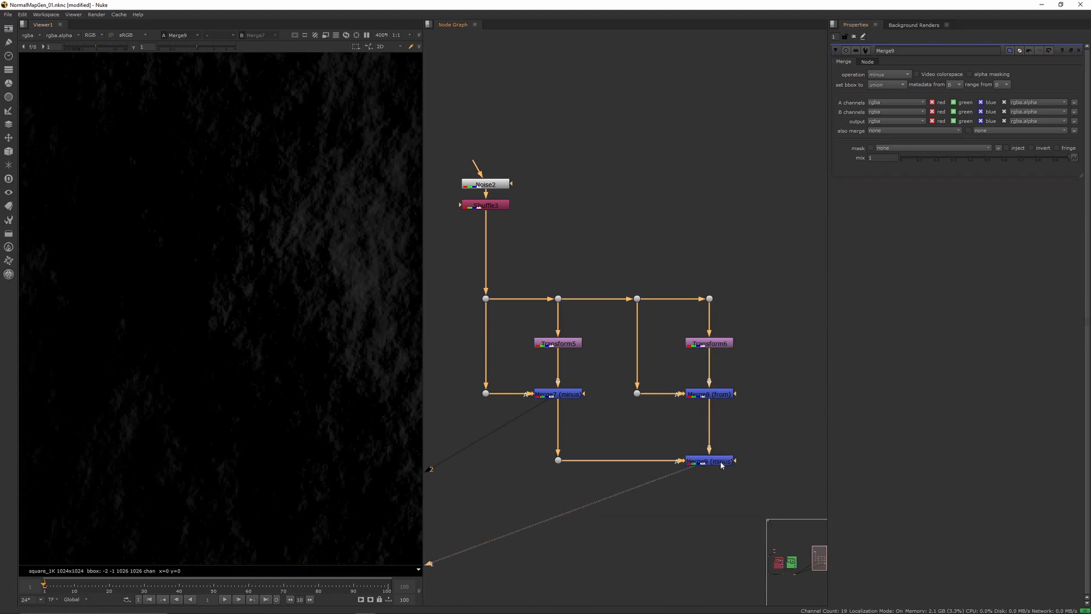
{"action": "key", "text": "minus"}
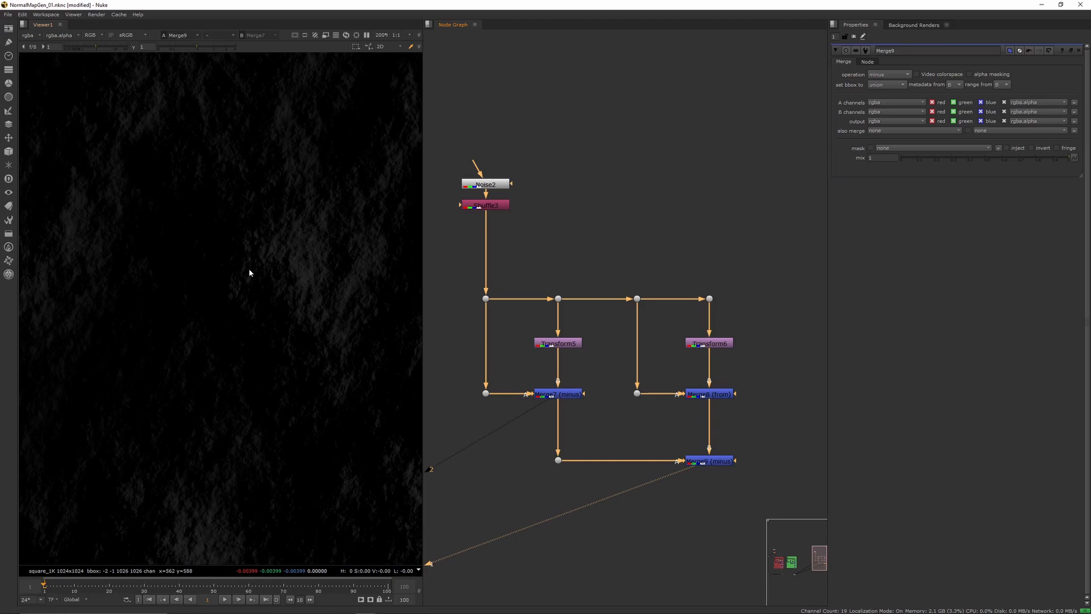
{"action": "scroll", "coordinate": [242, 251], "scroll_direction": "down", "scroll_amount": 2}
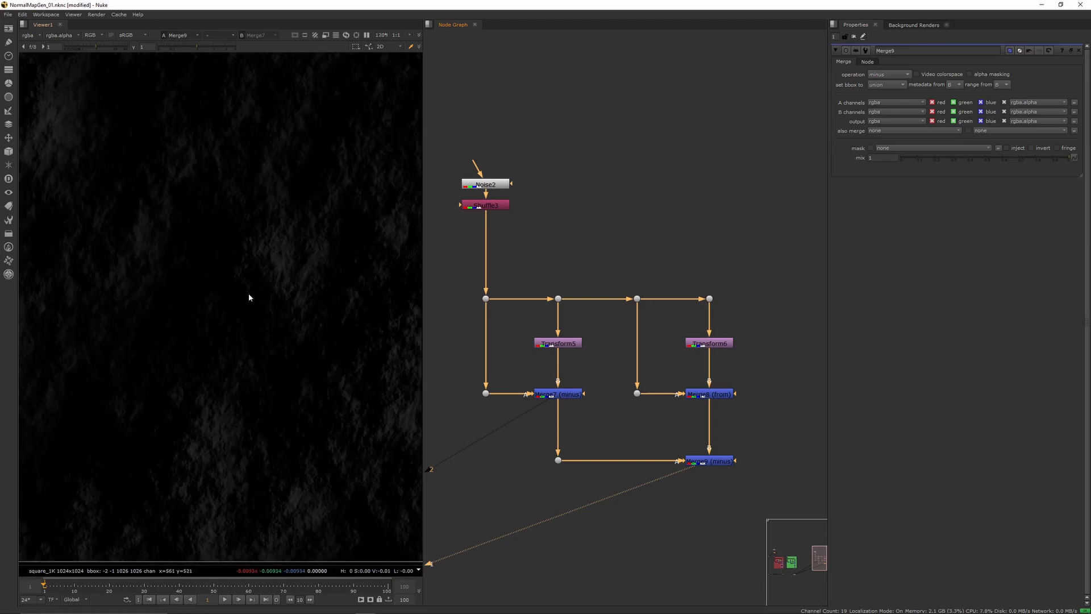
{"action": "left_click", "coordinate": [714, 462]}
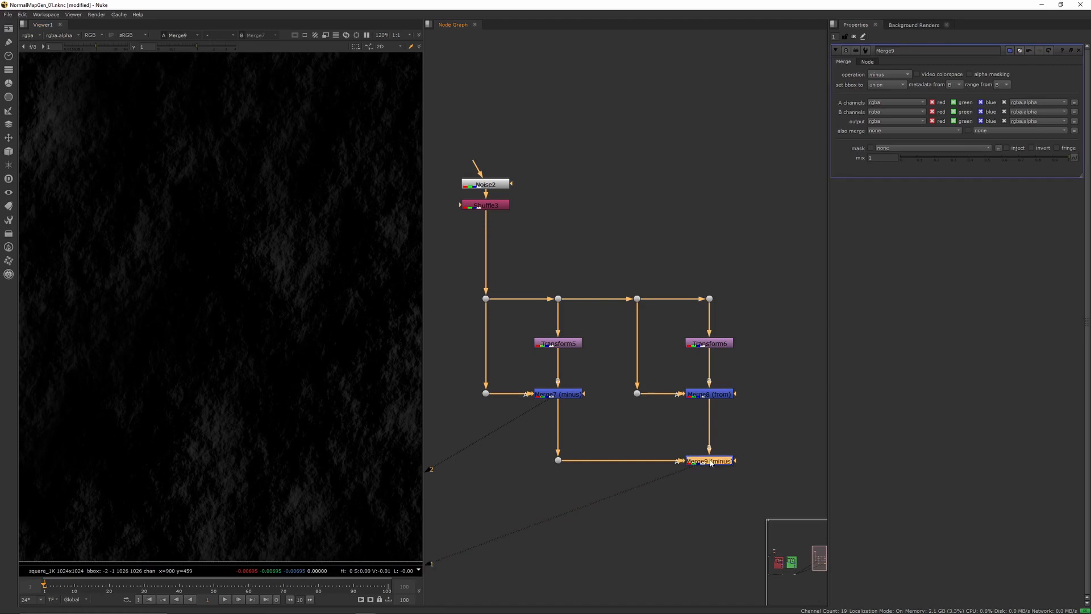
{"action": "key", "text": "Tab"}
{"action": "type", "text": "grade"}
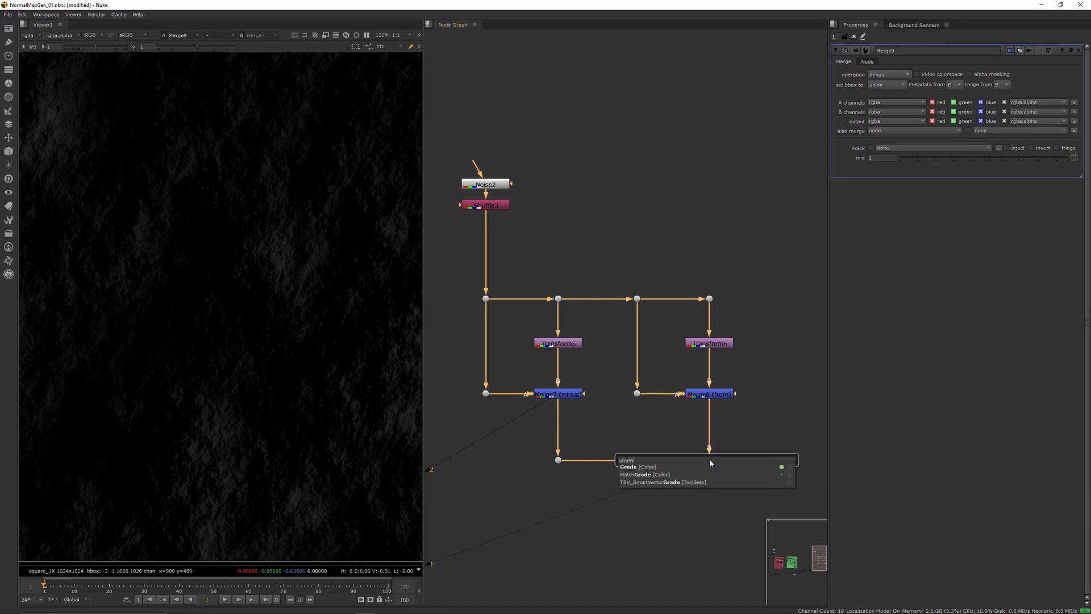
{"action": "key", "text": "Return"}
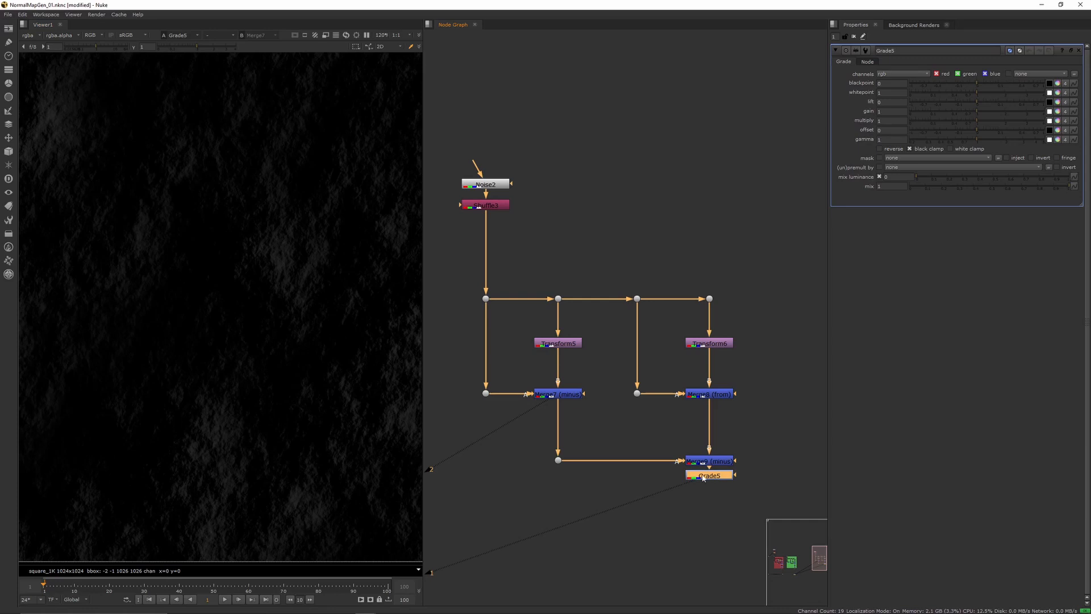
{"action": "left_click", "coordinate": [895, 129]}
{"action": "type", "text": "0.5"}
{"action": "key", "text": "Return"}
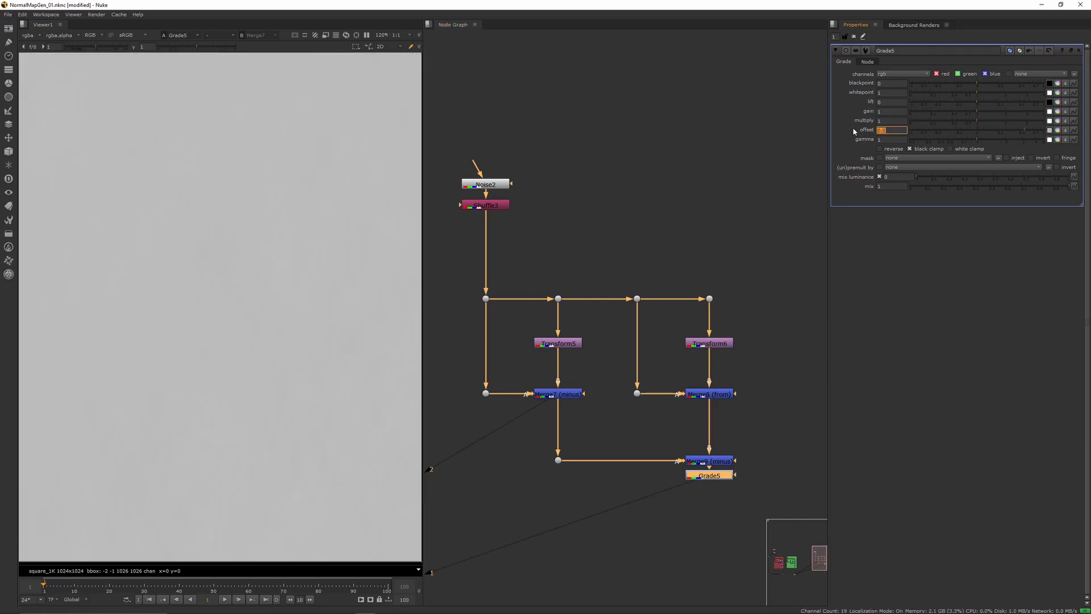
Add a second Grade node after the offset Grade and move it further down the graph.
{"action": "scroll", "coordinate": [254, 295], "scroll_direction": "down", "scroll_amount": 5}
{"action": "scroll", "coordinate": [281, 295], "scroll_direction": "up", "scroll_amount": 3}
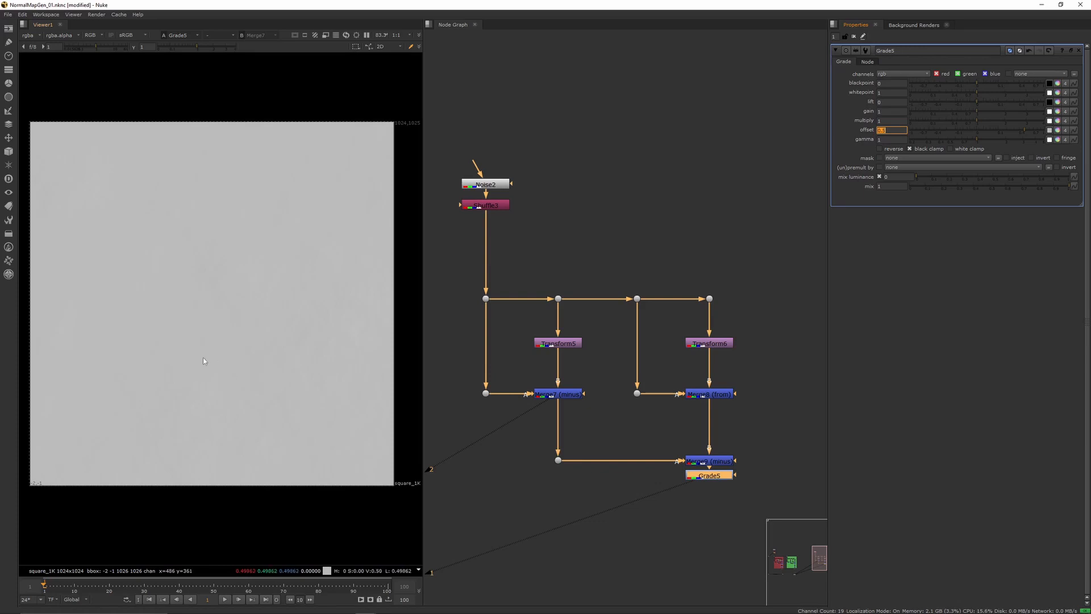
{"action": "left_click", "coordinate": [728, 479]}
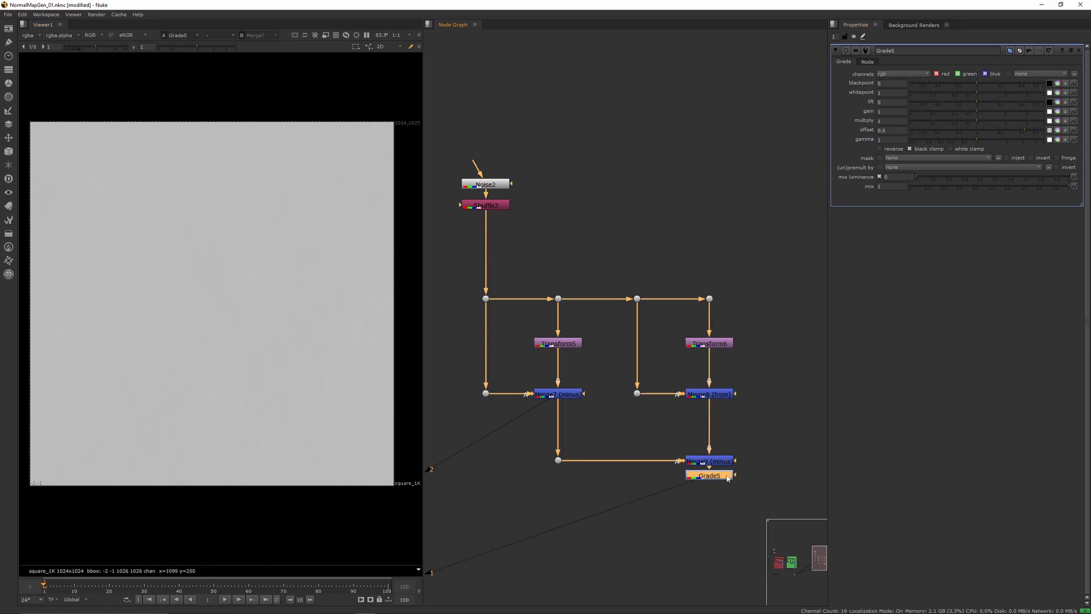
{"action": "key", "text": "Tab"}
{"action": "type", "text": "grade"}
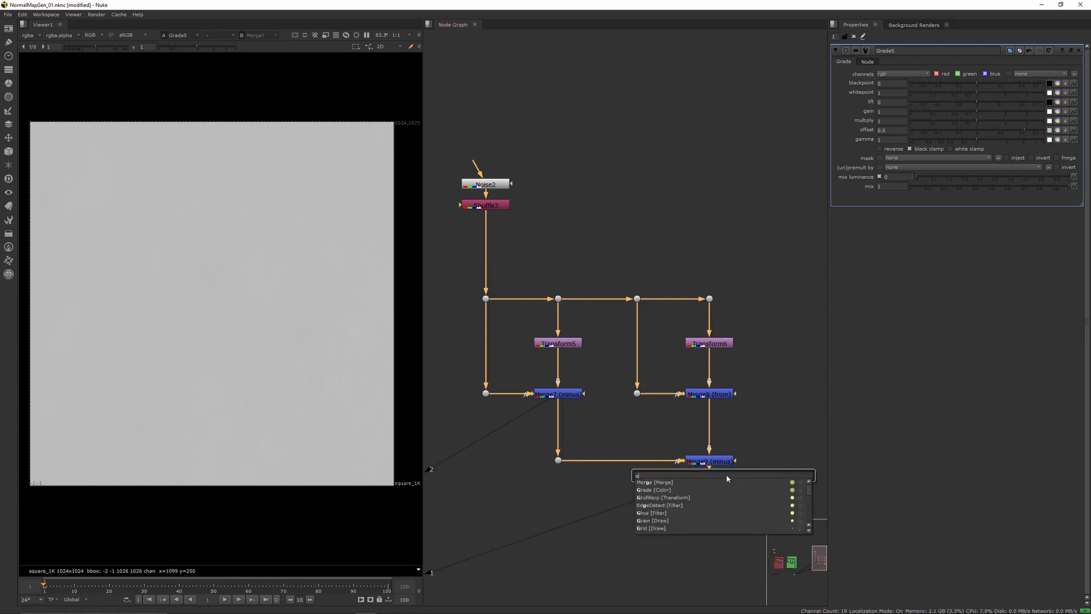
{"action": "key", "text": "Return"}
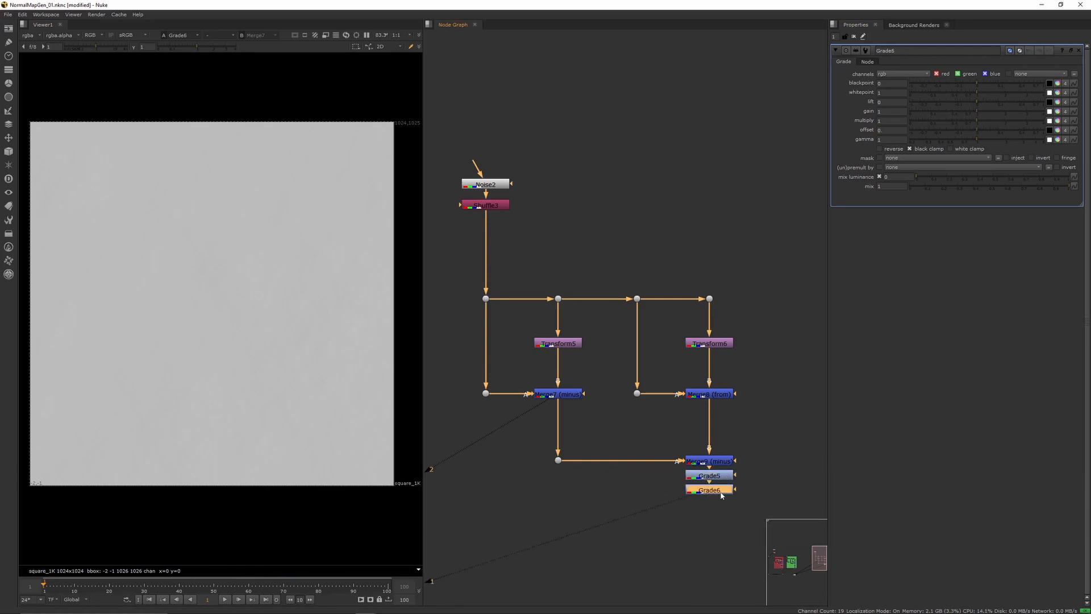
{"action": "left_click_drag", "start_coordinate": [722, 496], "coordinate": [720, 552]}
Set the second Grade's blackpoint to 0.47 and whitepoint to 0.53, finally raising the blackpoint to 0.49.
{"action": "left_click_drag", "start_coordinate": [890, 83], "coordinate": [855, 92]}
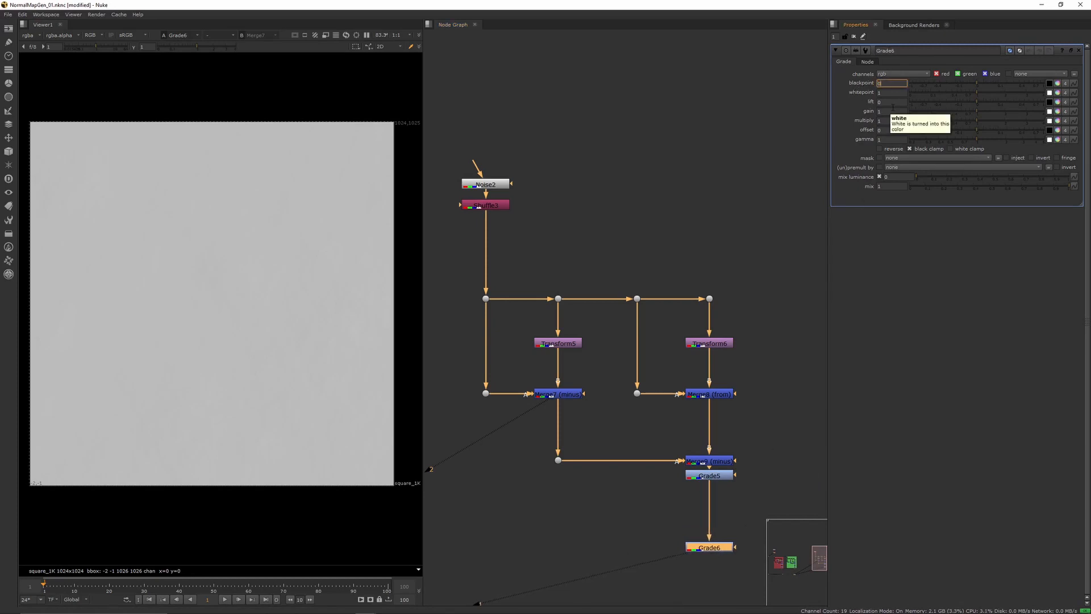
{"action": "type", "text": "0.47"}
{"action": "key", "text": "Return"}
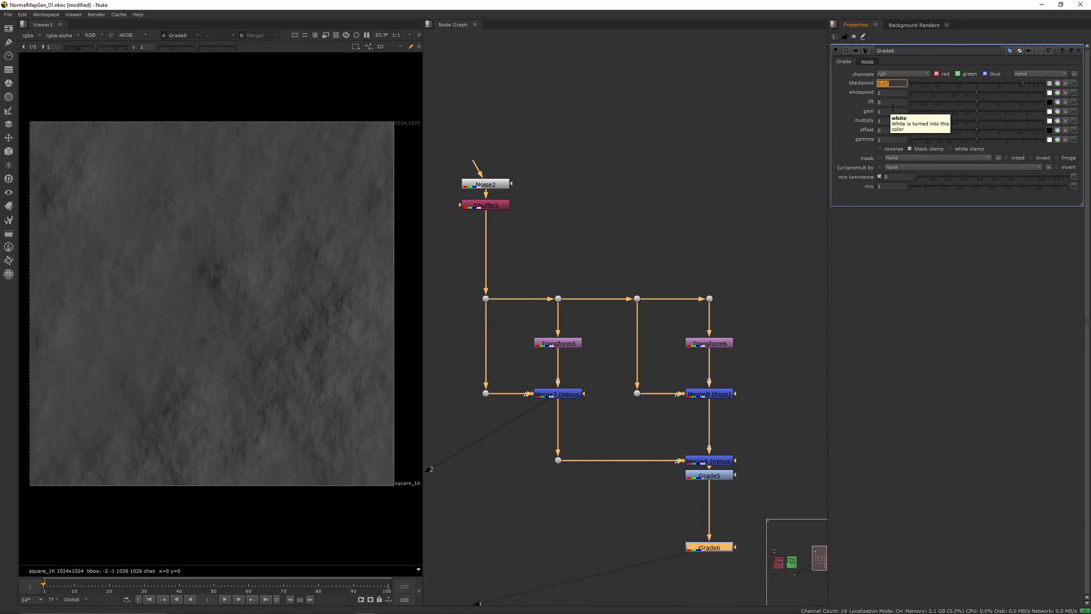
{"action": "left_click", "coordinate": [891, 92]}
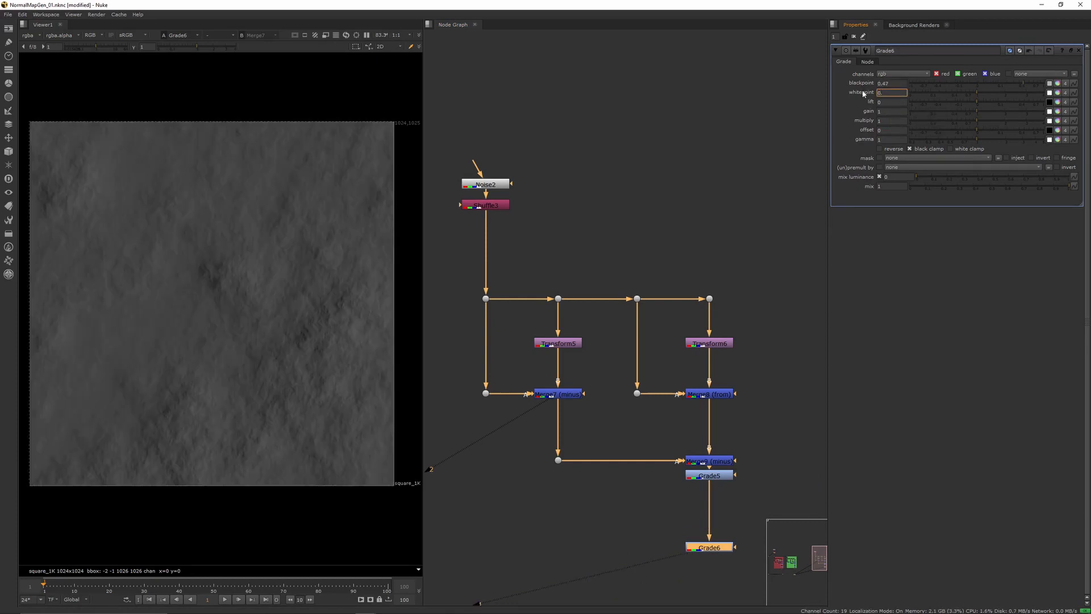
{"action": "type", "text": "0.53"}
{"action": "key", "text": "Return"}
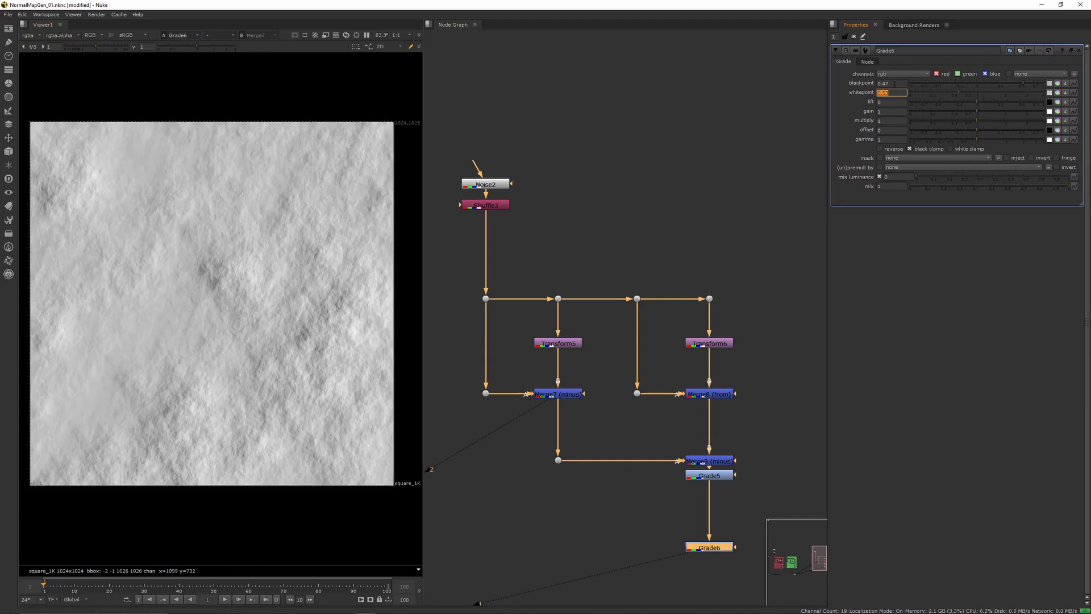
{"action": "left_click_drag", "start_coordinate": [1019, 83], "coordinate": [1026, 84]}
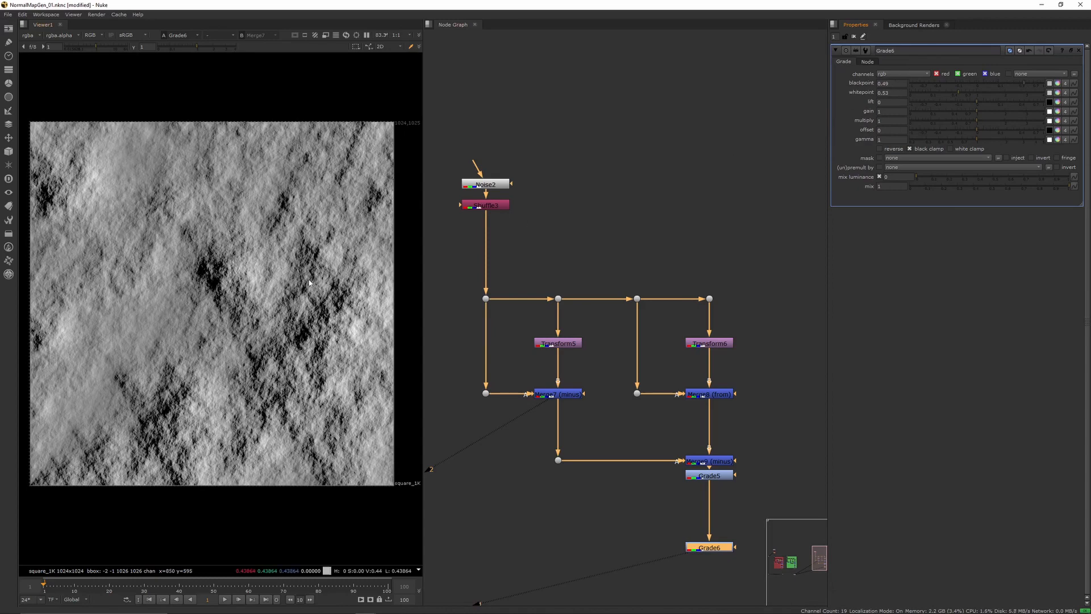
Set the second Grade's blackpoint to 0.47 and check the resulting noise contrast up close and in full.
{"action": "scroll", "coordinate": [208, 287], "scroll_direction": "up", "scroll_amount": 10}
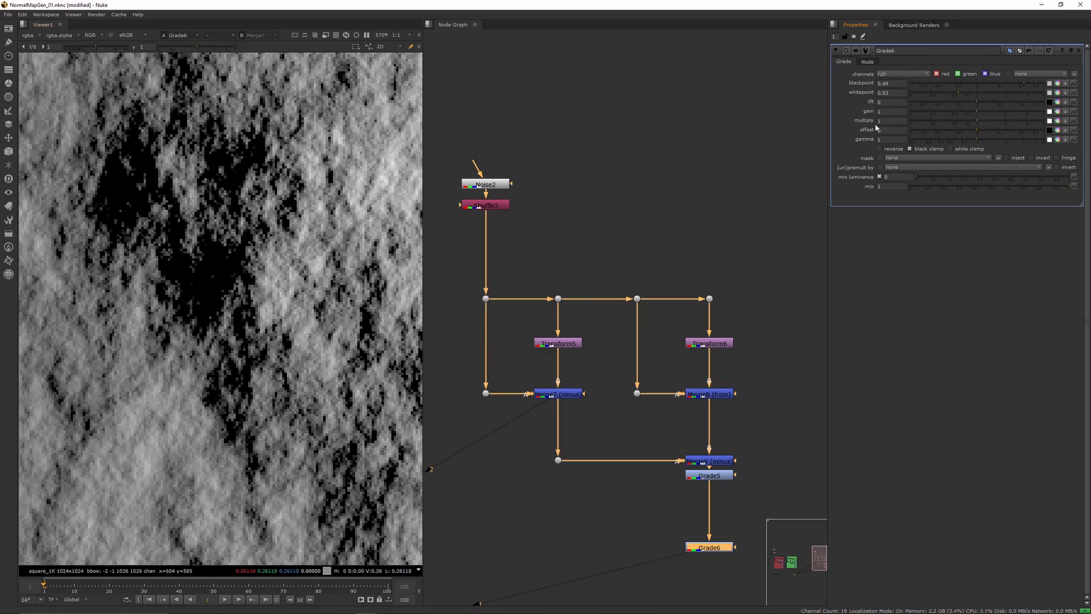
{"action": "left_click_drag", "start_coordinate": [896, 83], "coordinate": [884, 82]}
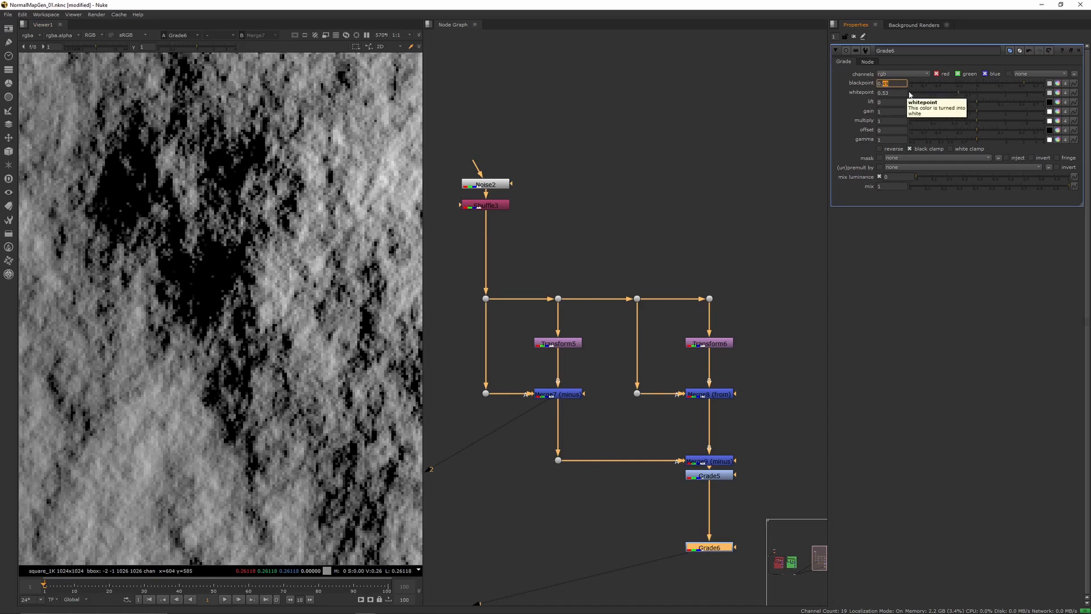
{"action": "type", "text": "47"}
{"action": "key", "text": "Return"}
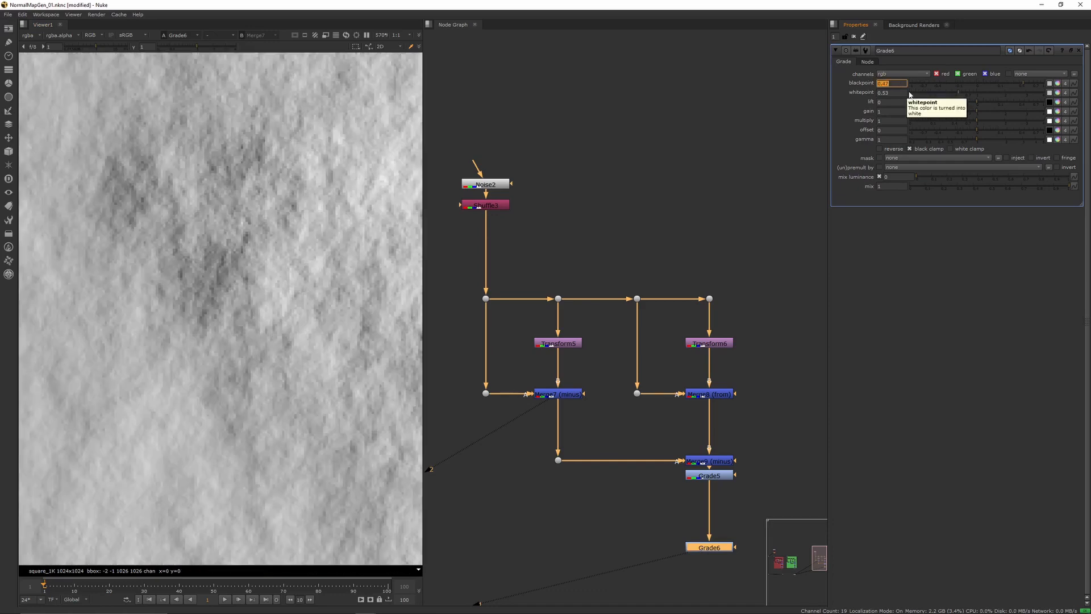
{"action": "scroll", "coordinate": [309, 175], "scroll_direction": "down", "scroll_amount": 5}
{"action": "scroll", "coordinate": [309, 175], "scroll_direction": "down", "scroll_amount": 4}
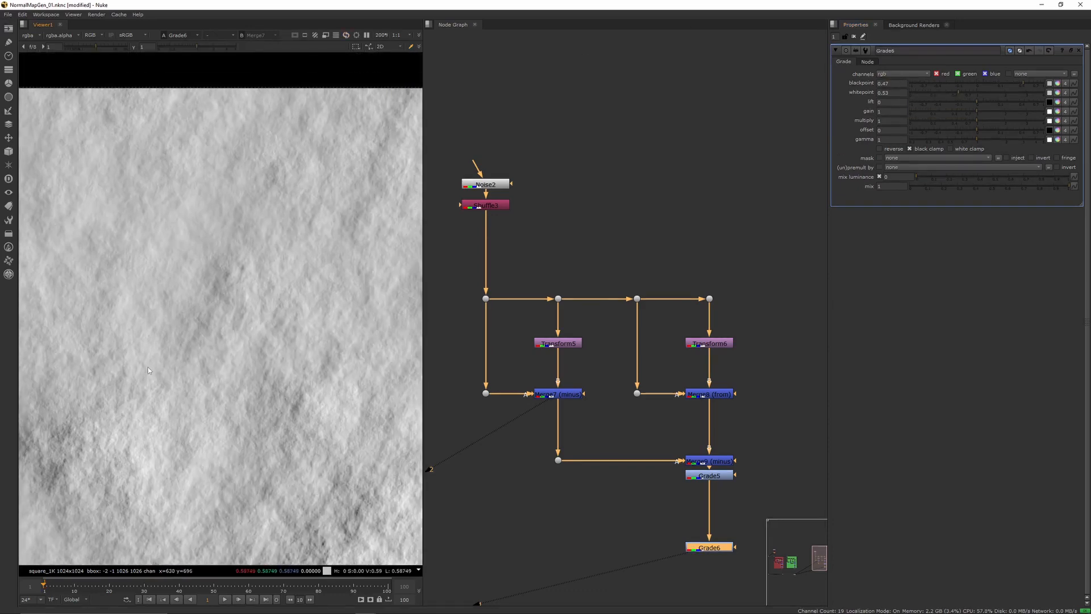
{"action": "middle_click_drag", "start_coordinate": [70, 475], "coordinate": [144, 384]}
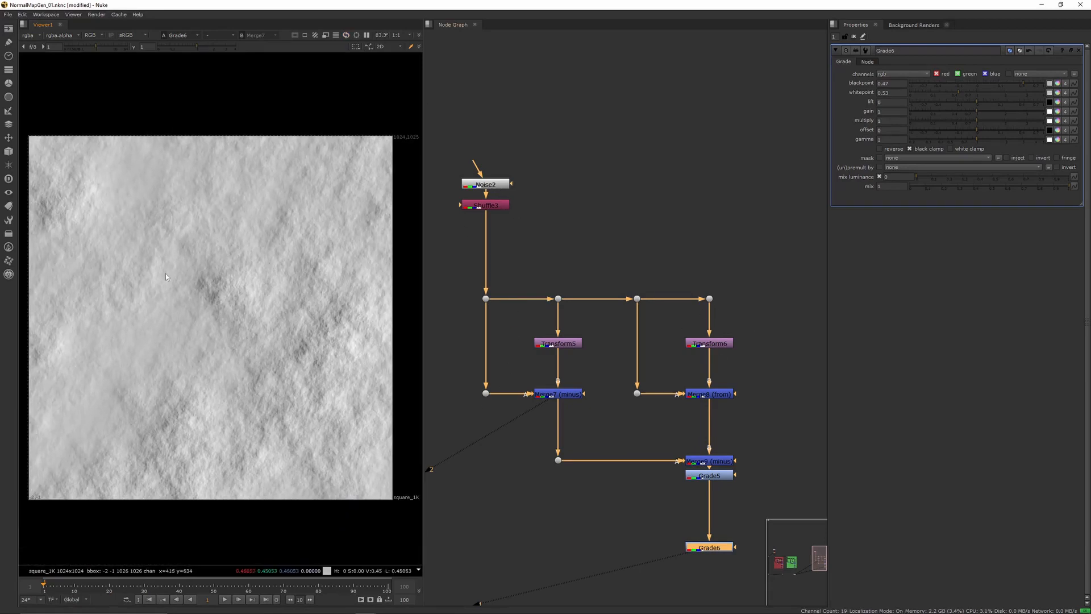
Add a Backdrop behind the dots, both Transforms, the three Merges and the offset Grade.
{"action": "scroll", "coordinate": [490, 313], "scroll_direction": "down", "scroll_amount": 3}
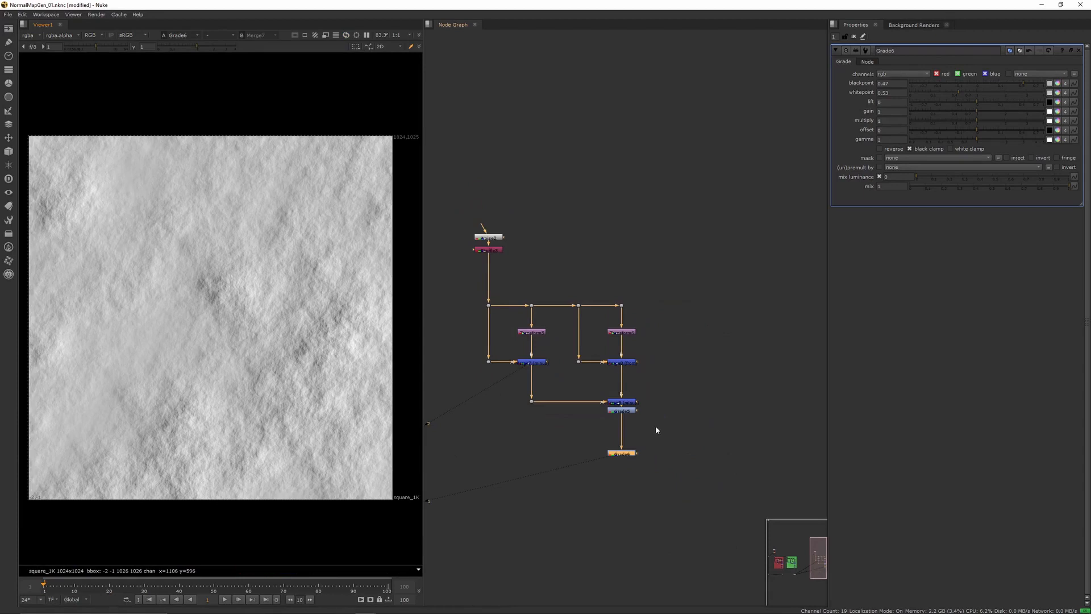
{"action": "left_click_drag", "start_coordinate": [656, 430], "coordinate": [449, 295]}
{"action": "key", "text": "Tab"}
{"action": "type", "text": "ba"}
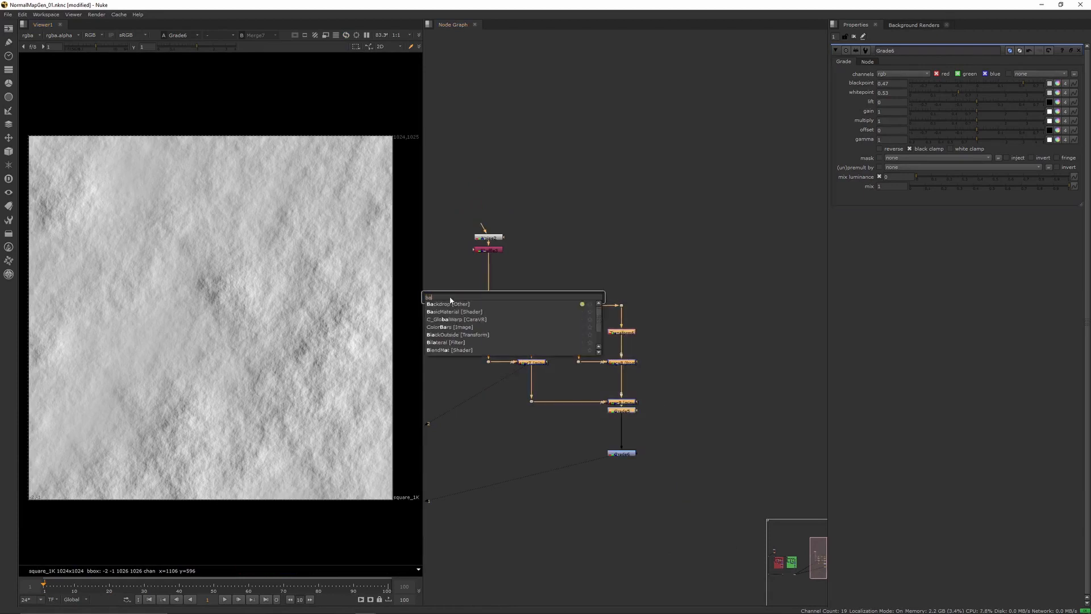
{"action": "type", "text": "ckdrop [Other"}
{"action": "key", "text": "Return"}
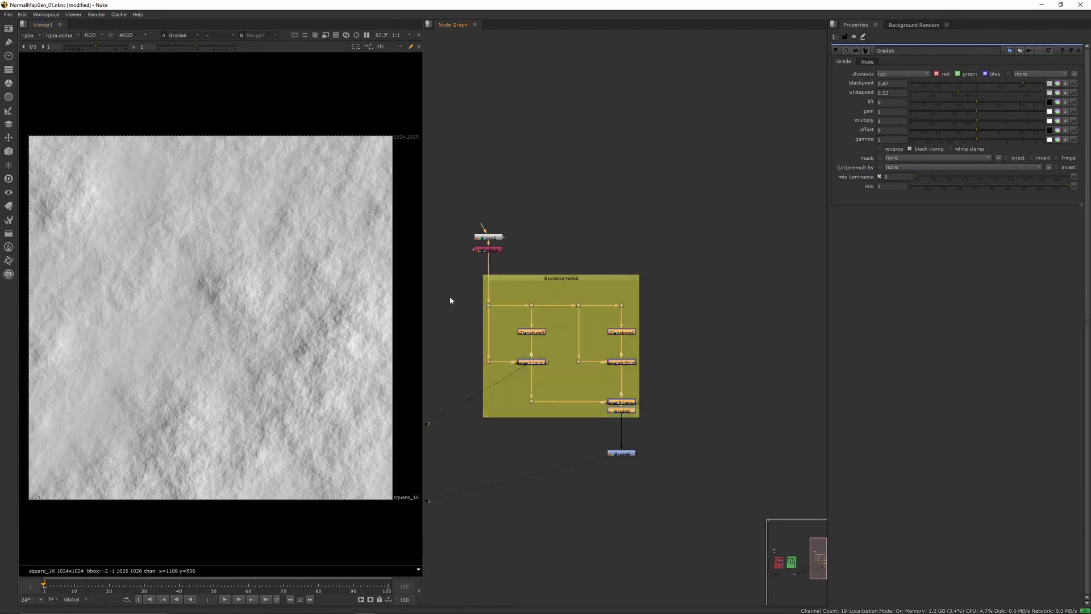
Duplicate the backdrop together with its nodes and place the copy beside the original, level with it.
{"action": "left_click", "coordinate": [592, 253]}
{"action": "left_click", "coordinate": [594, 278]}
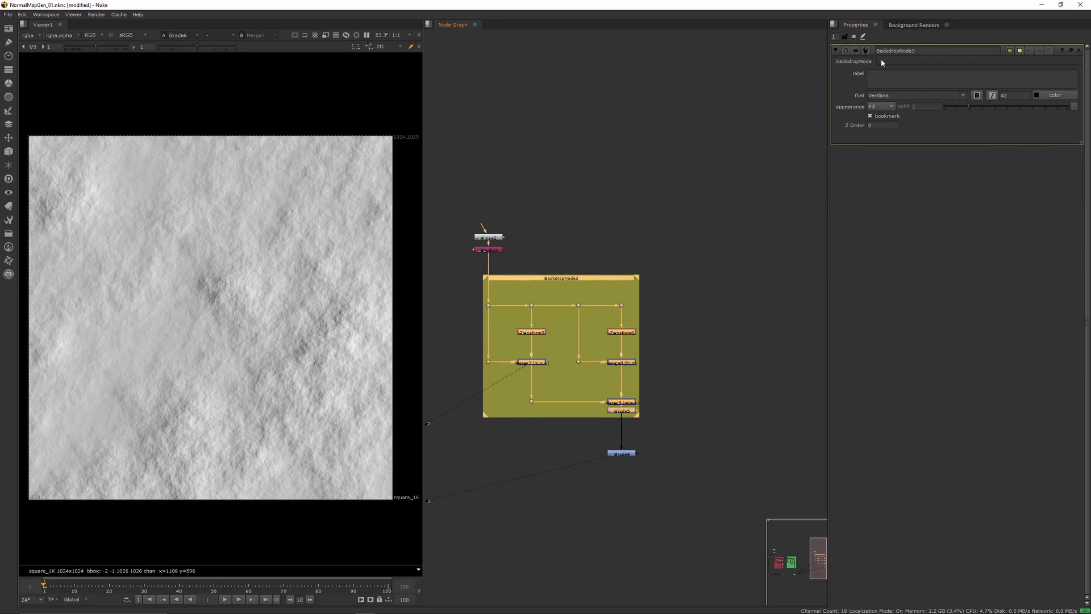
{"action": "left_click", "coordinate": [663, 262]}
{"action": "left_click", "coordinate": [591, 284]}
{"action": "key", "text": "ctrl+c"}
{"action": "key", "text": "ctrl+v"}
{"action": "left_click_drag", "start_coordinate": [730, 222], "coordinate": [728, 284]}
{"action": "left_click", "coordinate": [734, 263]}
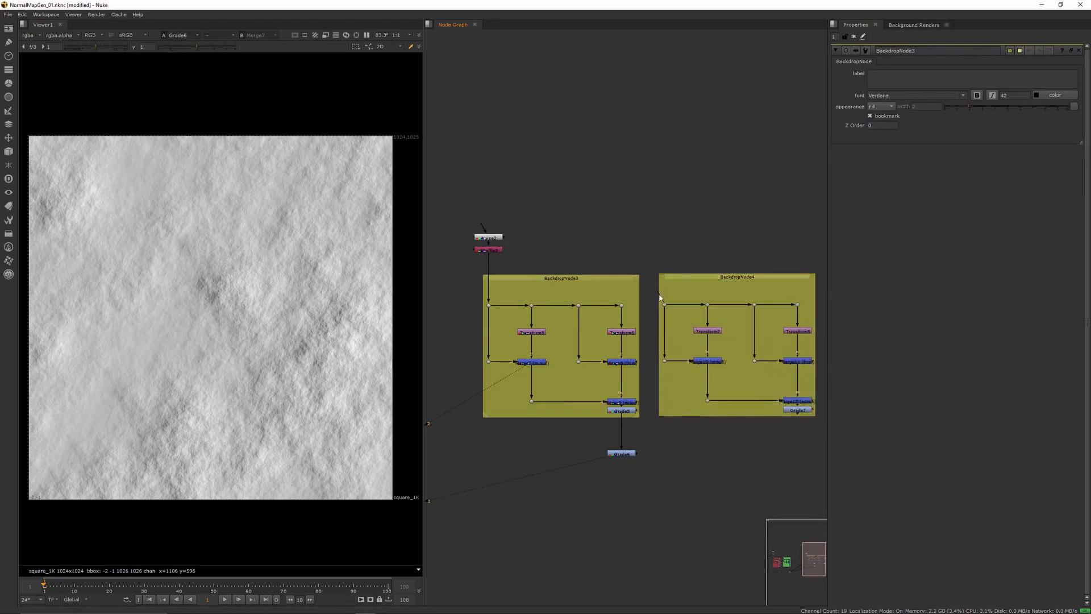
Connect the first dot of the copied group to the last dot in the original group's top row.
{"action": "left_click_drag", "start_coordinate": [659, 294], "coordinate": [621, 306]}
{"action": "left_click", "coordinate": [733, 279]}
{"action": "left_click", "coordinate": [747, 238]}
{"action": "scroll", "coordinate": [629, 332], "scroll_direction": "up", "scroll_amount": 4}
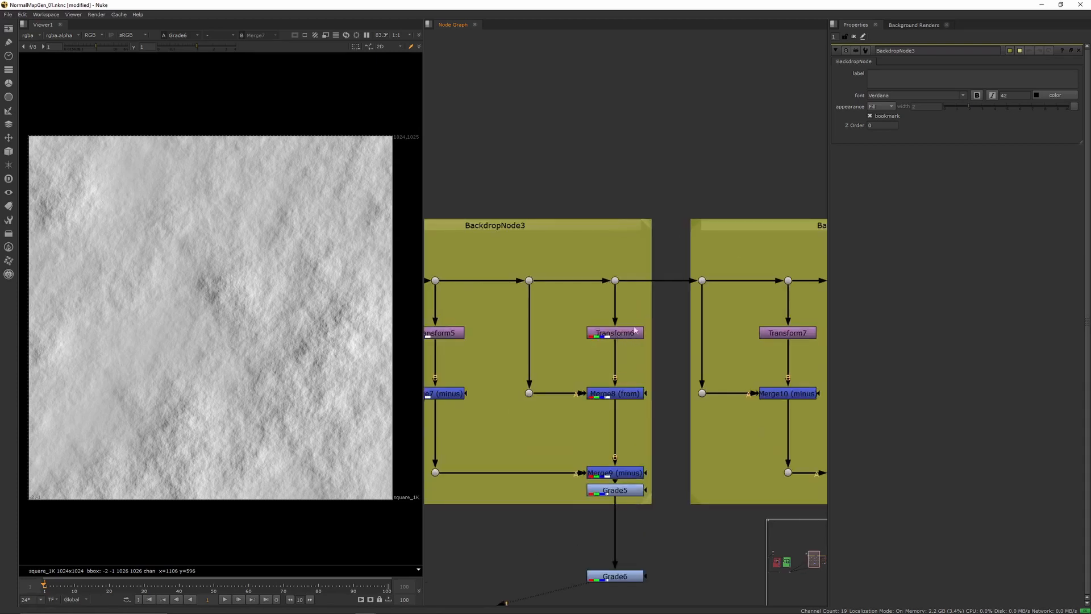
{"action": "middle_click_drag", "start_coordinate": [677, 352], "coordinate": [514, 258]}
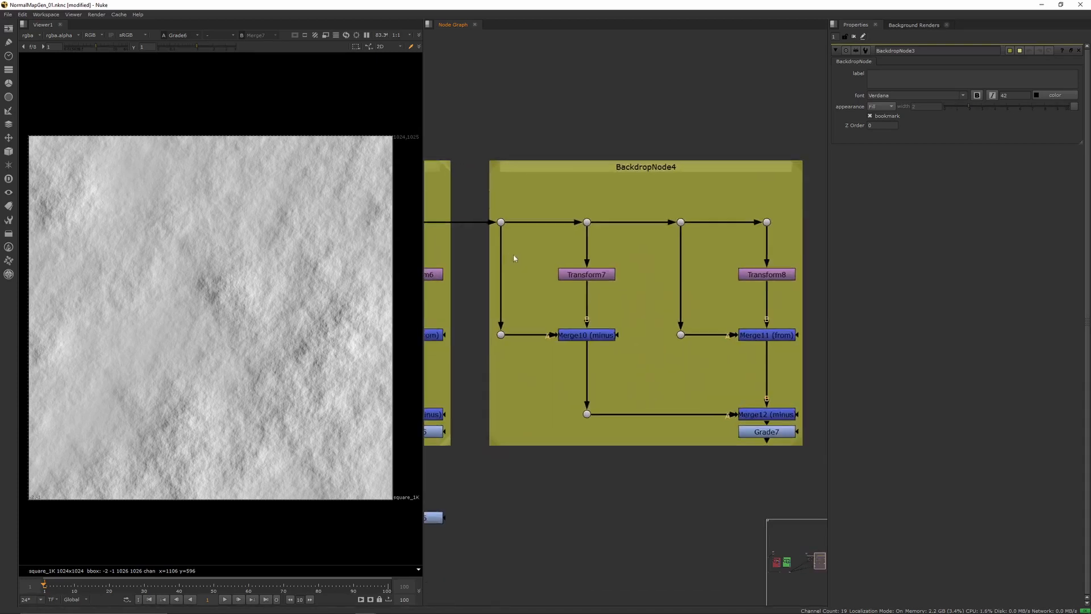
Show the copied group's Grade in the viewer and set Transform7's translate to x 0, y -1.
{"action": "left_click", "coordinate": [759, 436]}
{"action": "key", "text": "1"}
{"action": "double_click", "coordinate": [595, 276]}
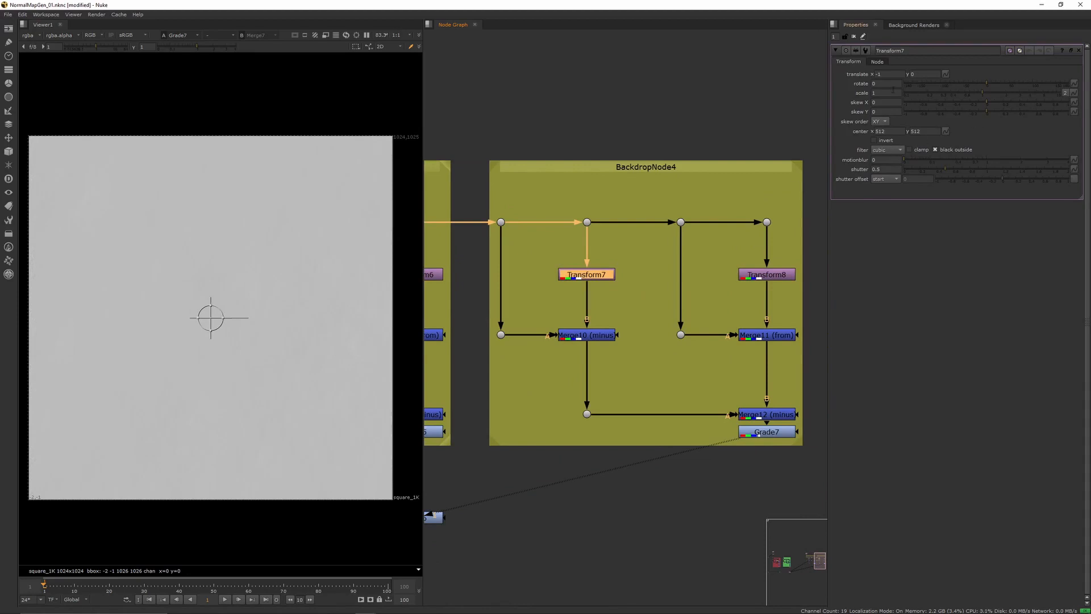
{"action": "left_click", "coordinate": [885, 74]}
{"action": "key", "text": "Tab"}
{"action": "type", "text": "-1"}
{"action": "key", "text": "Return"}
{"action": "scroll", "coordinate": [546, 447], "scroll_direction": "down", "scroll_amount": 2}
{"action": "middle_click_drag", "start_coordinate": [474, 484], "coordinate": [504, 458]}
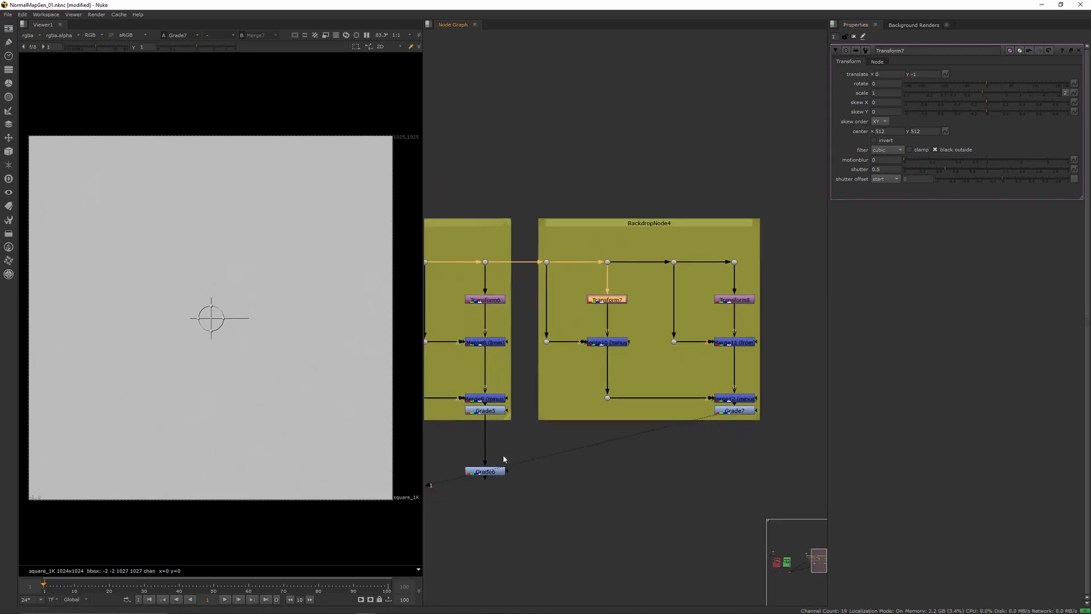
Copy the contrast Grade from the original branch, attach it below Grade7 and show it in the viewer.
{"action": "left_click", "coordinate": [491, 475]}
{"action": "left_click", "coordinate": [736, 465]}
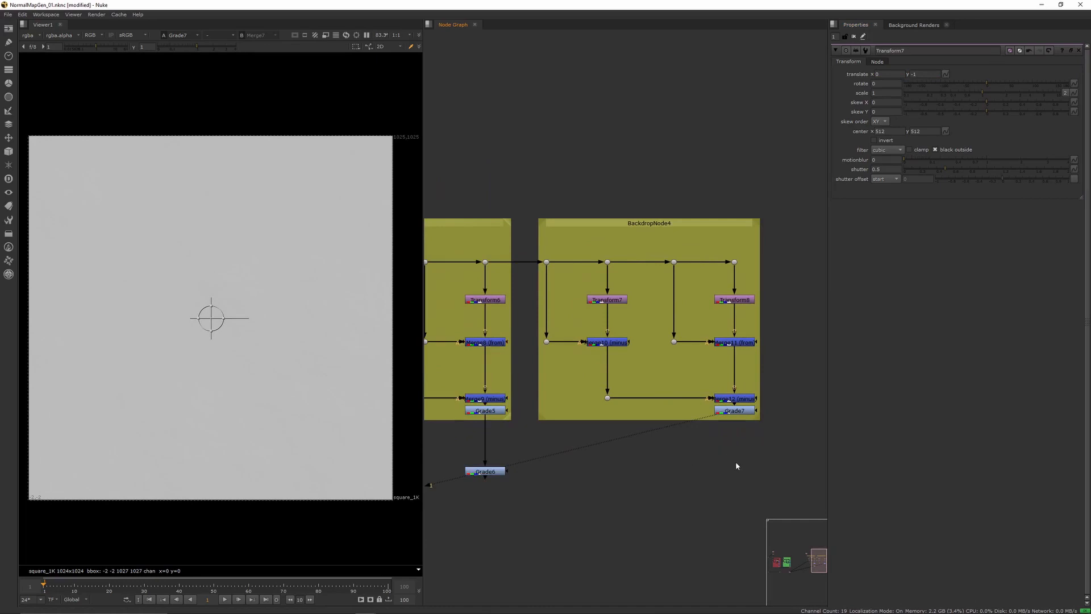
{"action": "left_click_drag", "start_coordinate": [733, 454], "coordinate": [750, 464]}
{"action": "key", "text": "1"}
{"action": "left_click", "coordinate": [742, 488]}
Extend both backdrops downward so that each encloses its branch's contrast Grade.
{"action": "left_click", "coordinate": [758, 424]}
{"action": "left_click_drag", "start_coordinate": [758, 418], "coordinate": [763, 478]}
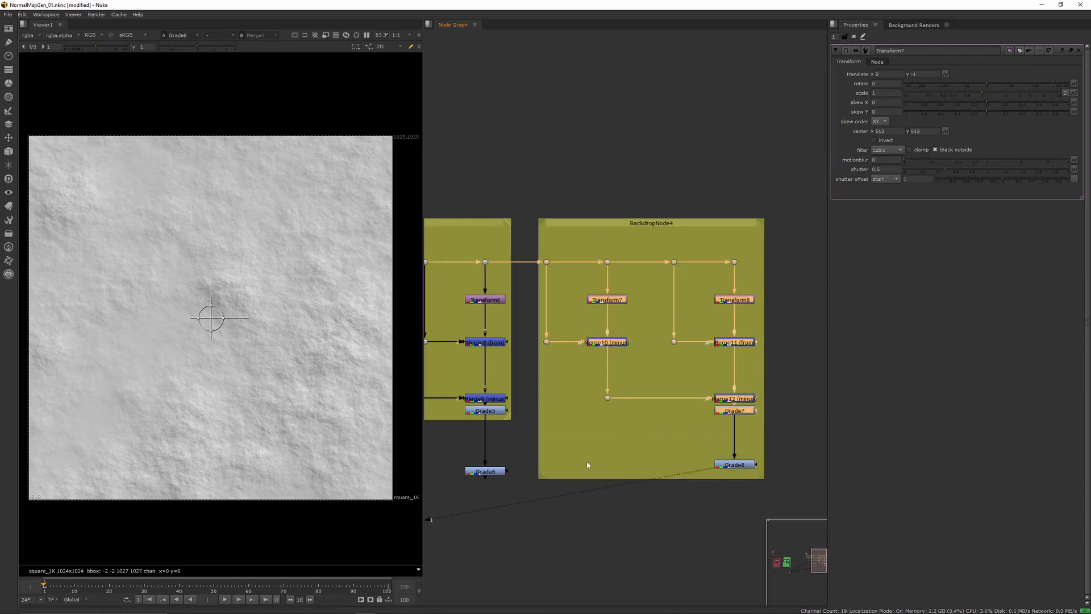
{"action": "left_click", "coordinate": [512, 426]}
{"action": "left_click_drag", "start_coordinate": [512, 426], "coordinate": [507, 458]}
Assign Grade6 to the second viewer input and compare it with Grade8's result.
{"action": "left_click", "coordinate": [490, 471]}
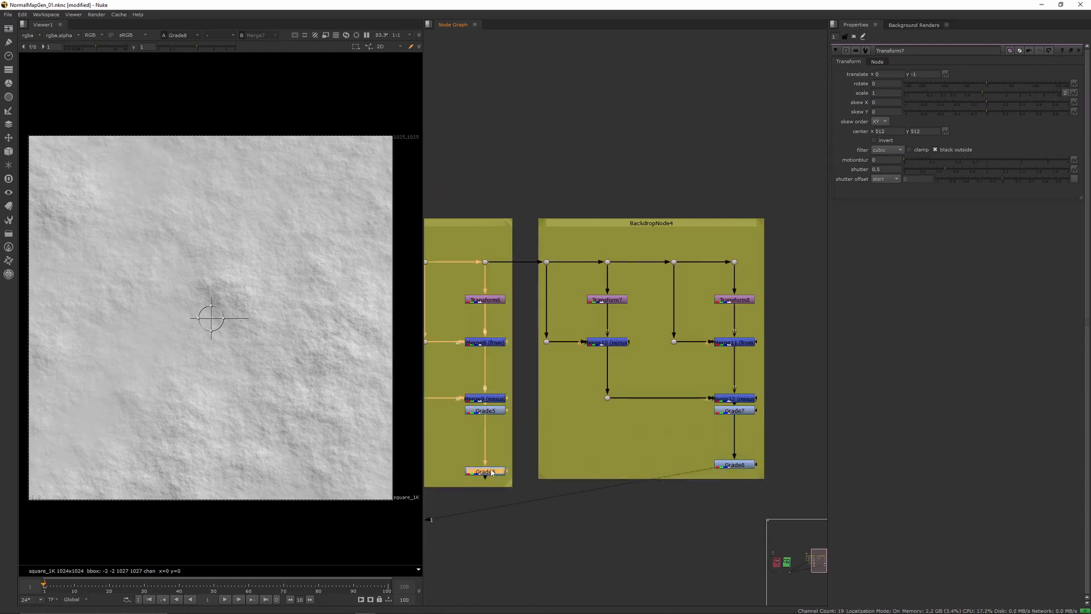
{"action": "key", "text": "2"}
{"action": "left_click", "coordinate": [566, 549]}
{"action": "key", "text": "1"}
{"action": "key", "text": "2"}
{"action": "key", "text": "1"}
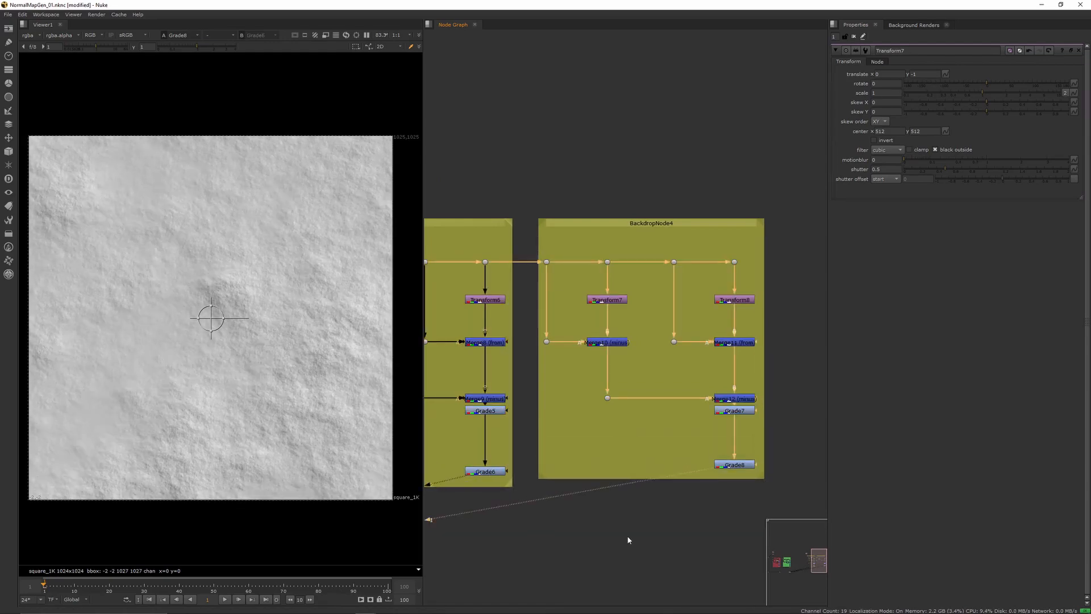
Set Transform8's translate to x 0, y -1.
{"action": "left_click", "coordinate": [734, 300]}
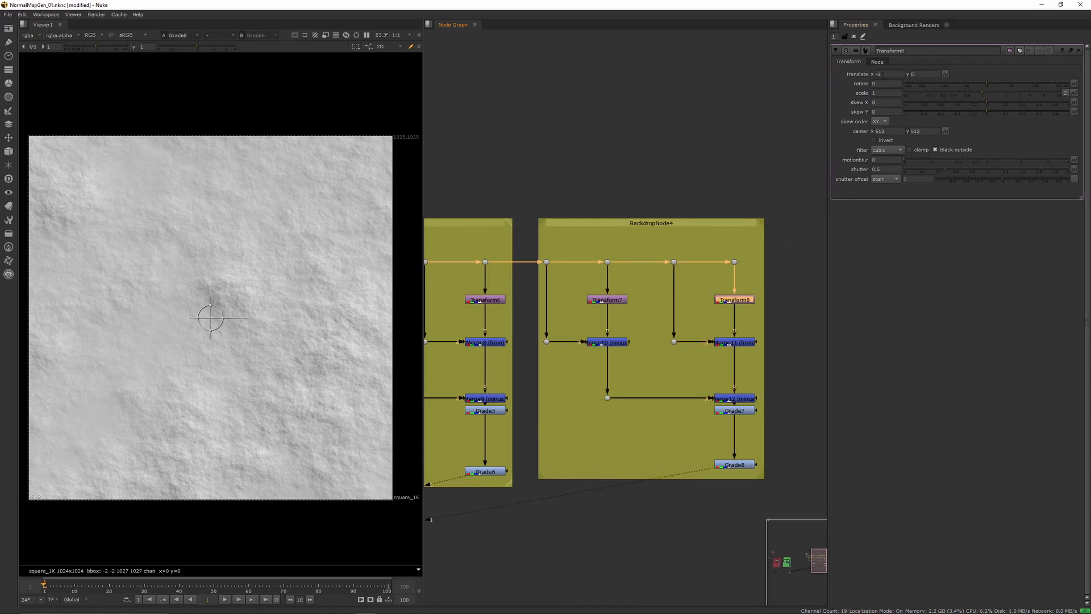
{"action": "left_click_drag", "start_coordinate": [884, 75], "coordinate": [857, 76]}
{"action": "type", "text": "0"}
{"action": "left_click", "coordinate": [921, 75]}
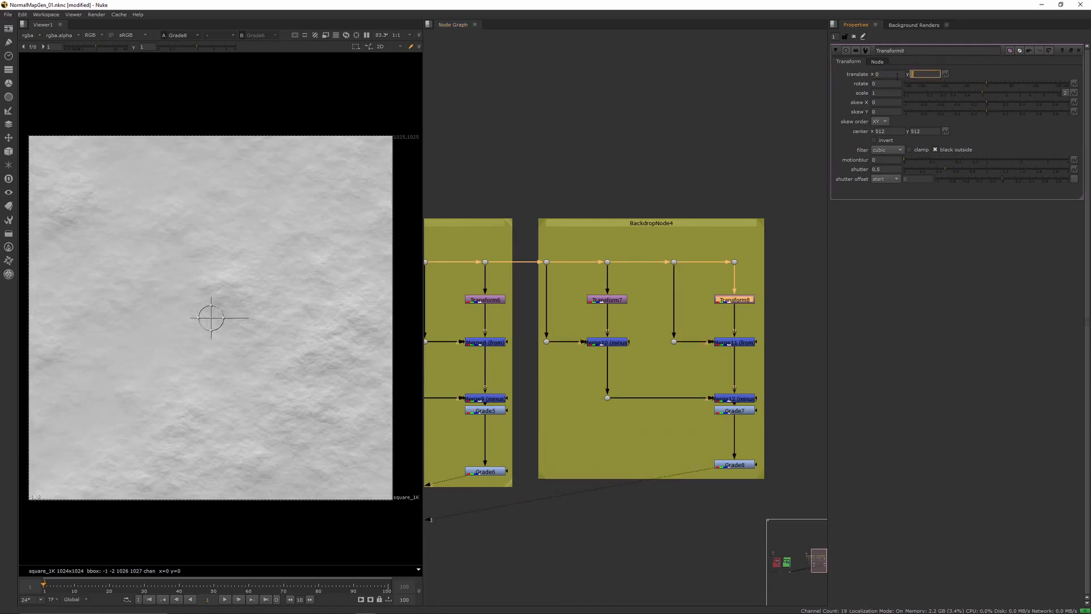
{"action": "type", "text": "-1"}
{"action": "key", "text": "Return"}
{"action": "left_click", "coordinate": [681, 116]}
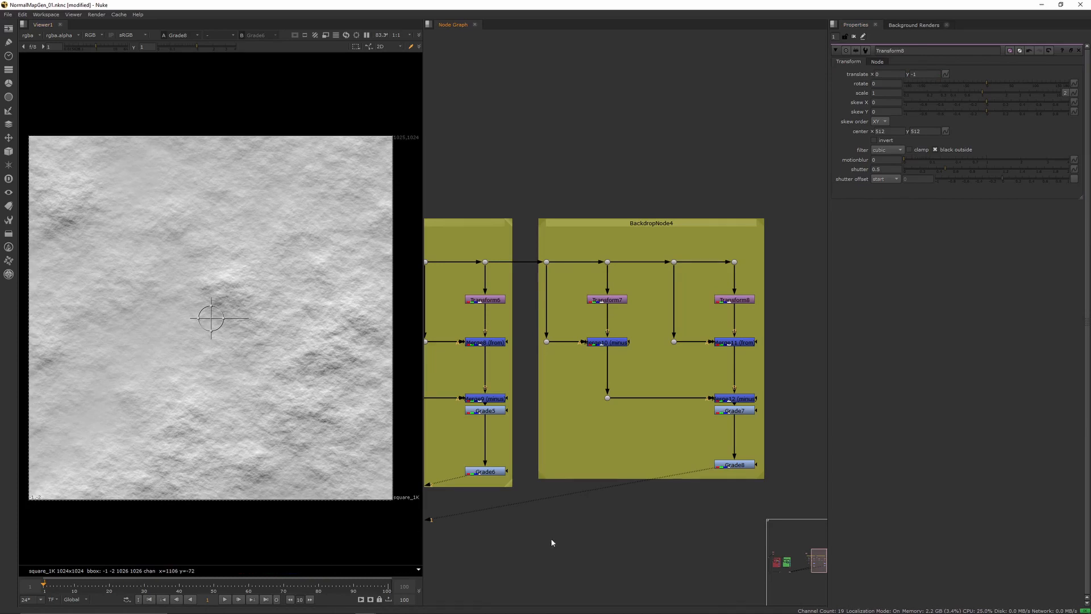
Compare the horizontal and vertical slope results by switching the viewer between Grade6 and Grade8.
{"action": "key", "text": "2"}
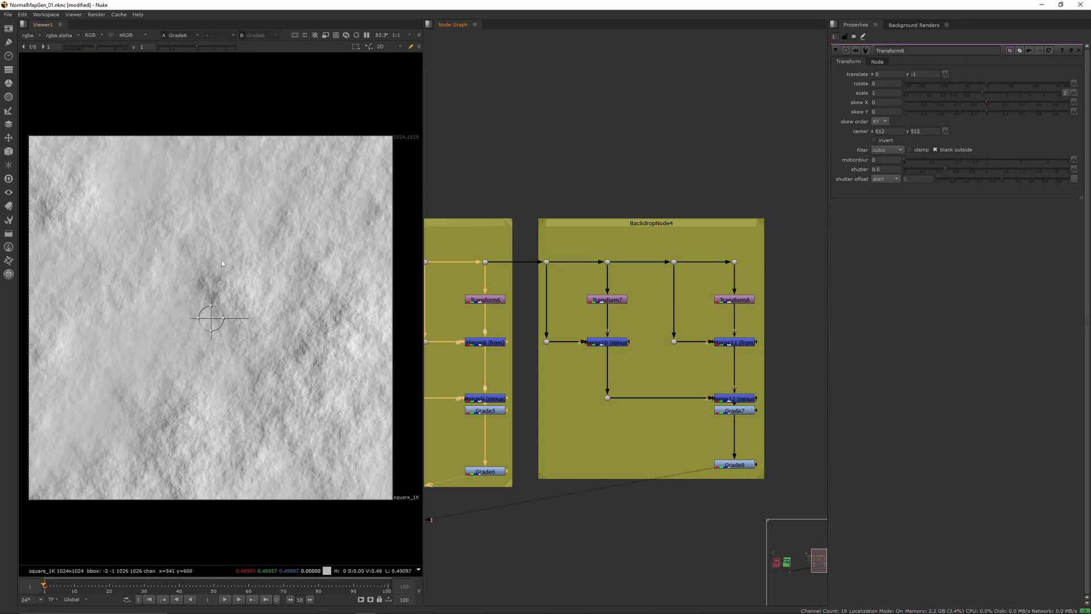
{"action": "middle_click_drag", "start_coordinate": [652, 487], "coordinate": [636, 366]}
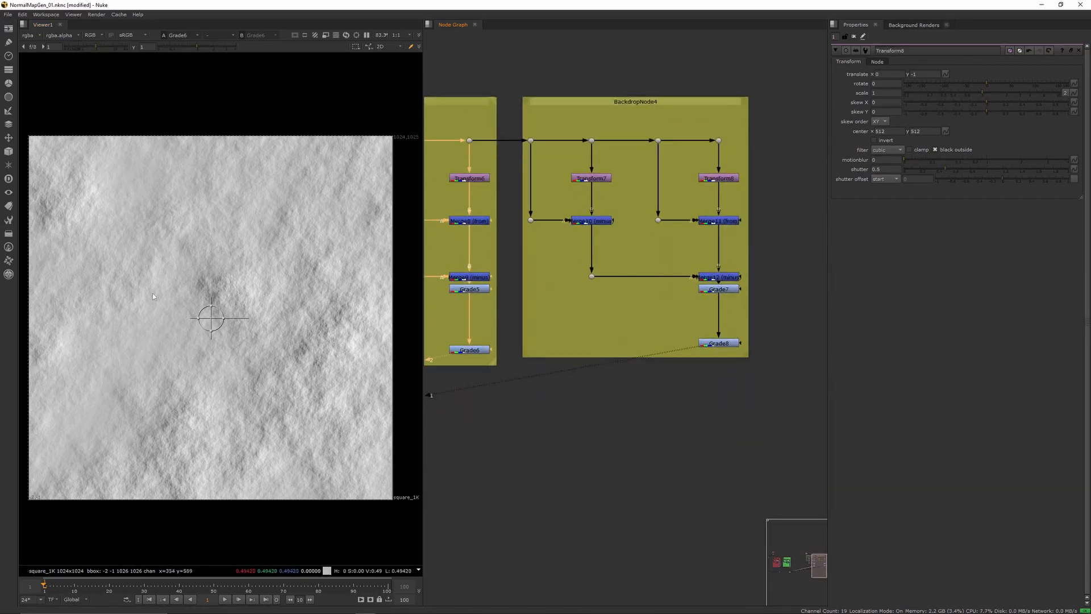
{"action": "left_click", "coordinate": [707, 480]}
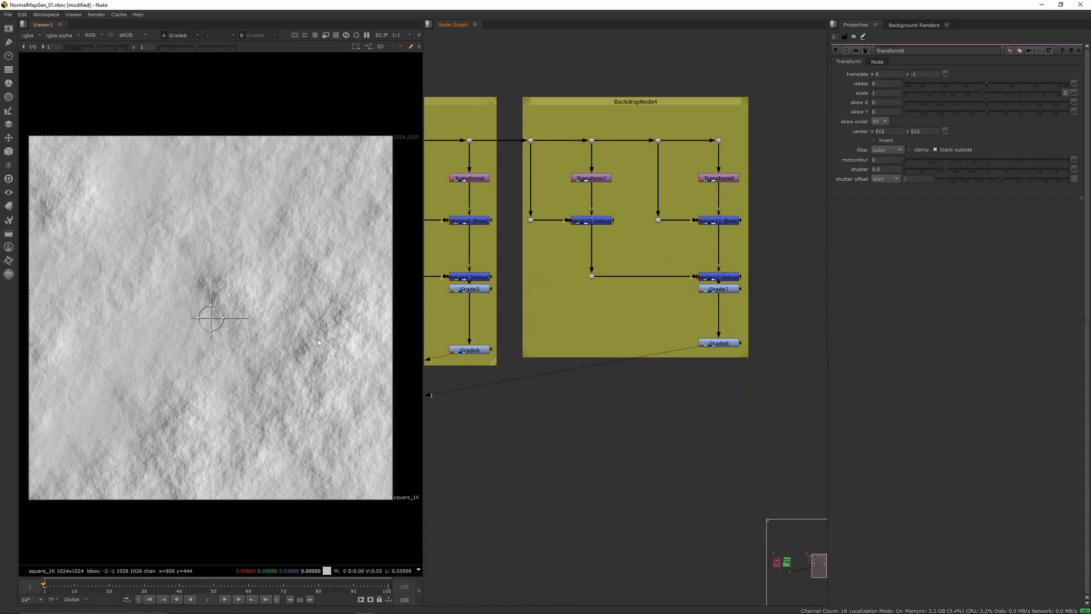
{"action": "key", "text": "1"}
{"action": "key", "text": "2"}
{"action": "key", "text": "1"}
{"action": "key", "text": "2"}
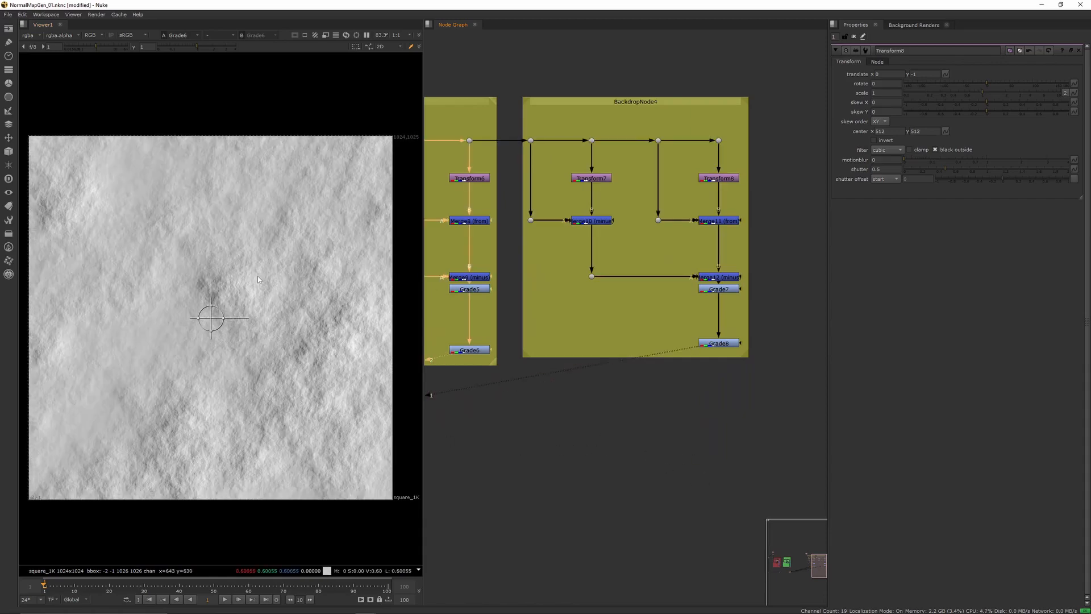
{"action": "key", "text": "1"}
{"action": "key", "text": "2"}
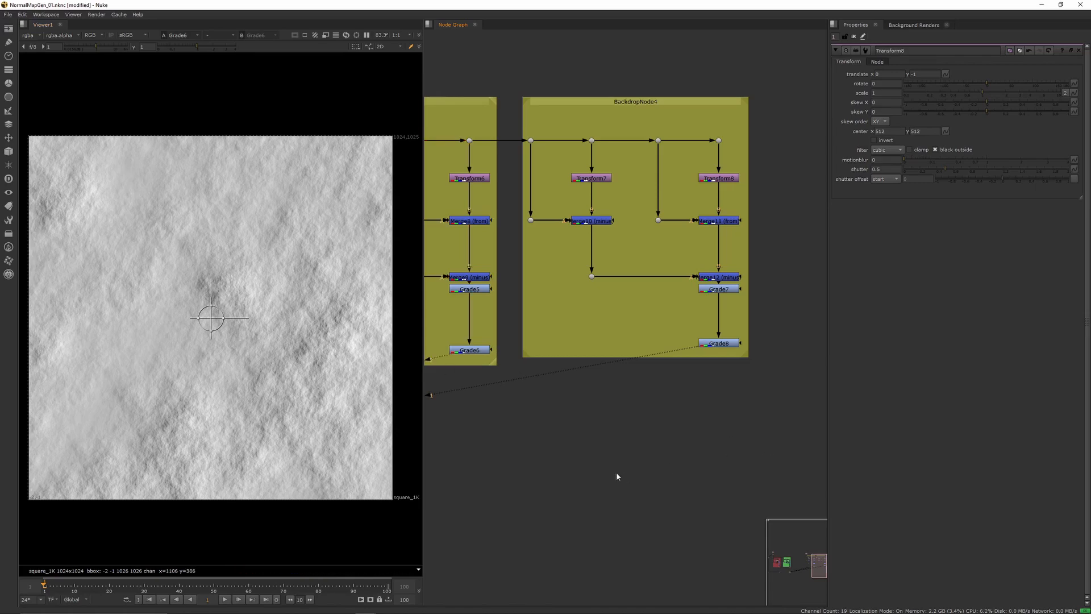
Add a Shuffle node below the groups, connect it to Grade8 and Grade6, and route the Grade6 connection through a corner dot.
{"action": "key", "text": "Tab"}
{"action": "type", "text": "shuffle"}
{"action": "key", "text": "Return"}
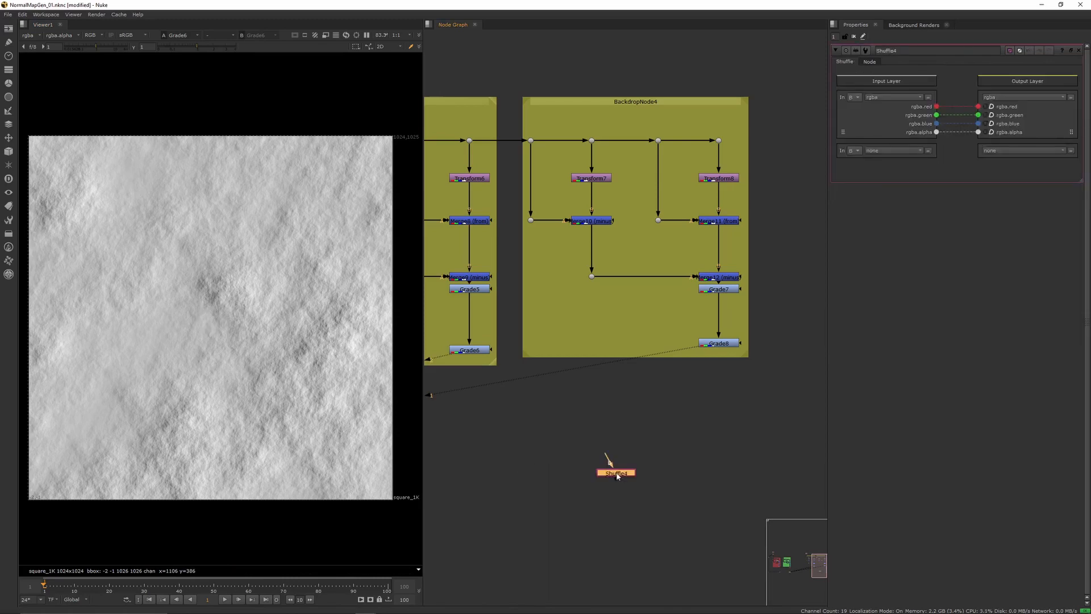
{"action": "left_click_drag", "start_coordinate": [617, 476], "coordinate": [718, 344]}
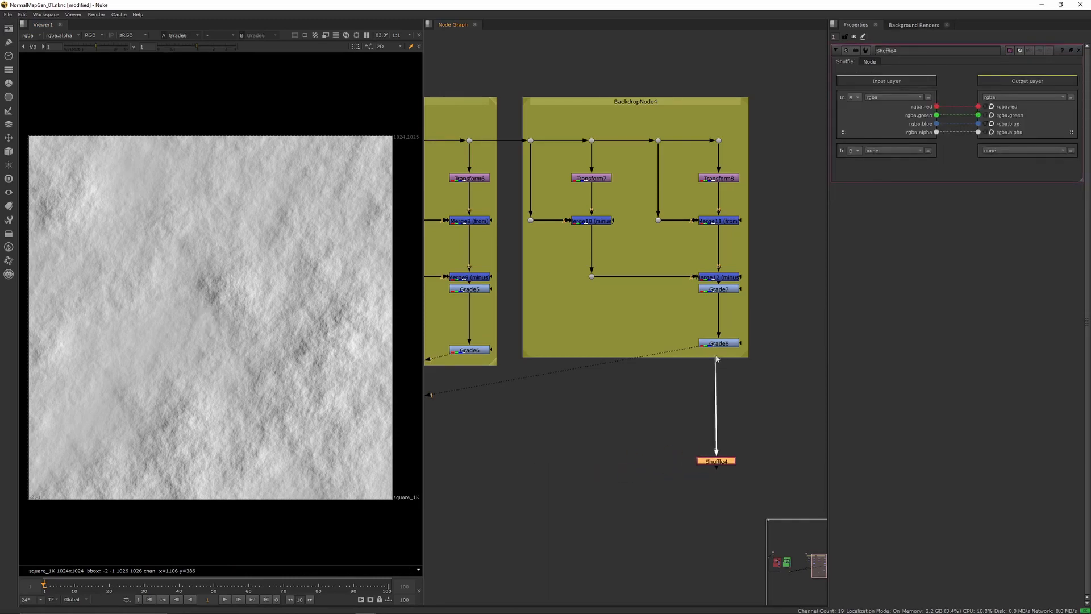
{"action": "left_click_drag", "start_coordinate": [716, 461], "coordinate": [472, 357]}
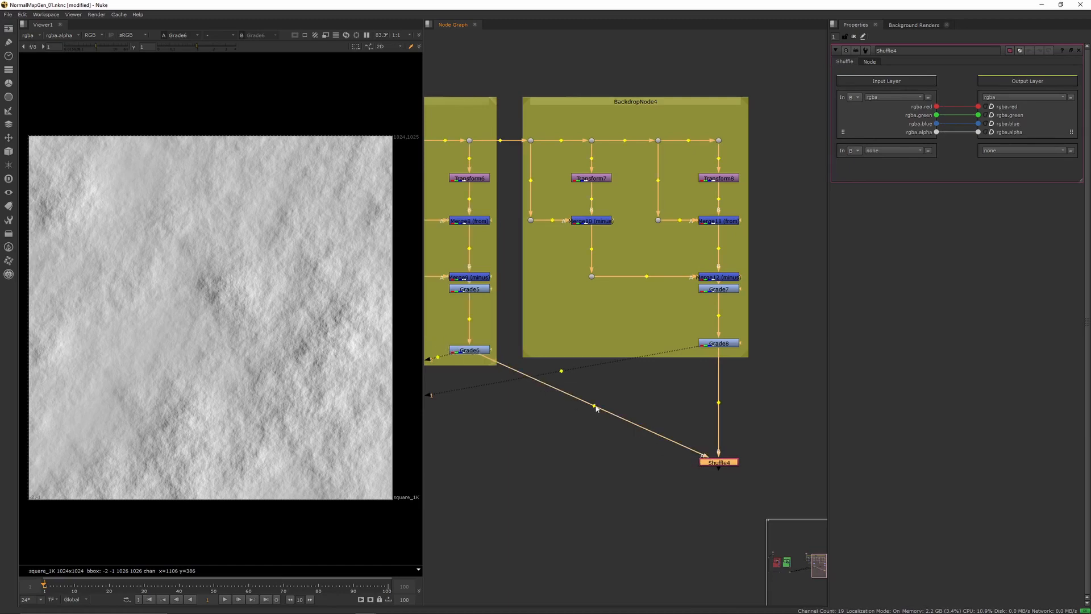
{"action": "left_click_drag", "start_coordinate": [591, 408], "coordinate": [468, 461], "text": "ctrl"}
Show the Shuffle in the viewer and set its second input layer to rgb from input A.
{"action": "left_click", "coordinate": [717, 462]}
{"action": "key", "text": "1"}
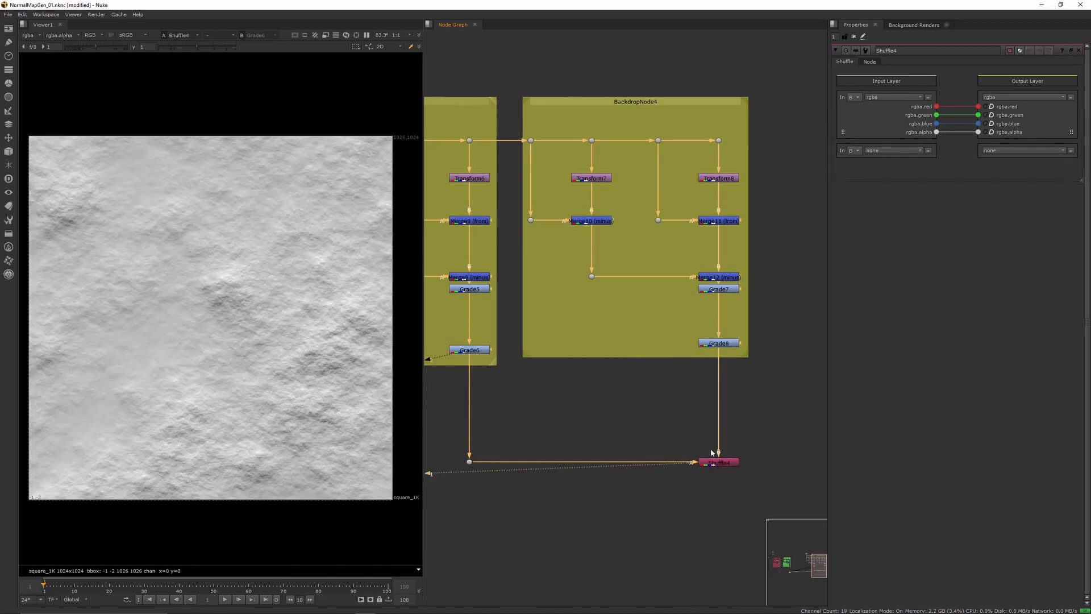
{"action": "left_click", "coordinate": [907, 151]}
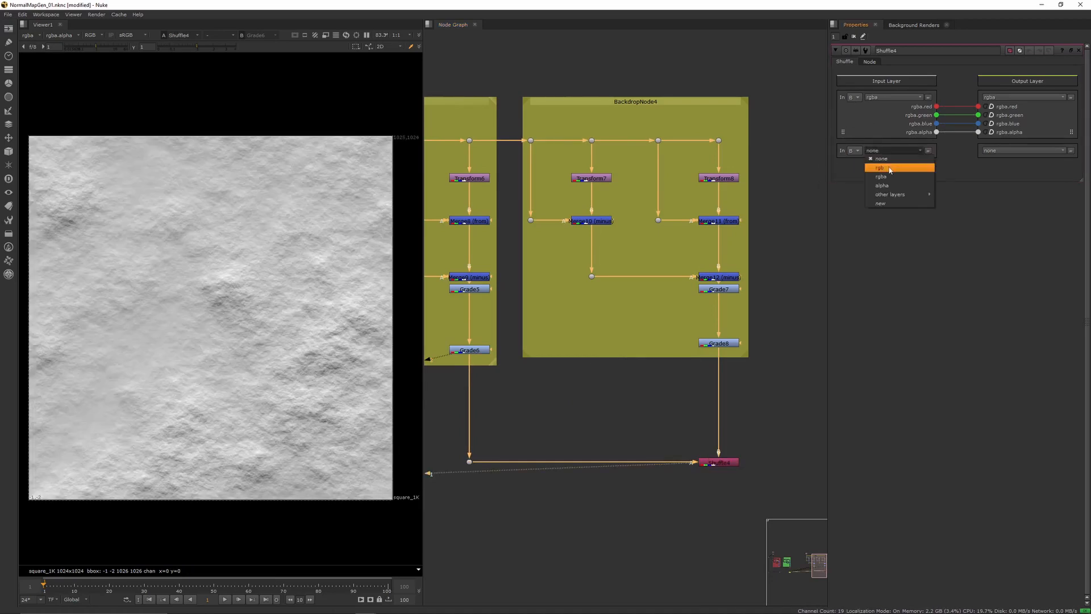
{"action": "left_click", "coordinate": [888, 167]}
{"action": "left_click", "coordinate": [854, 151]}
{"action": "left_click", "coordinate": [864, 160]}
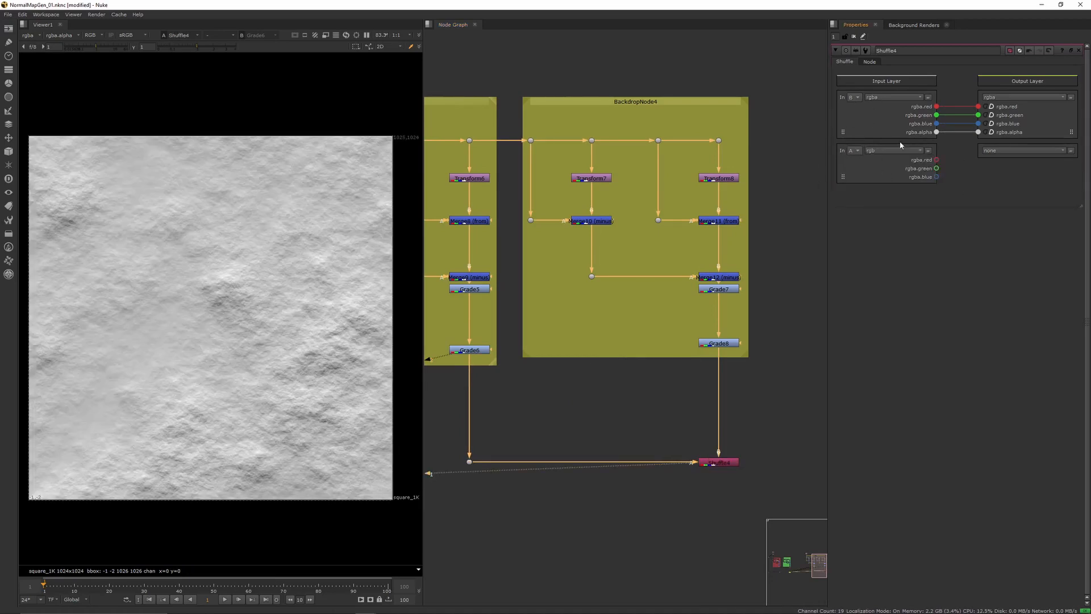
{"action": "middle_click_drag", "start_coordinate": [659, 466], "coordinate": [677, 433]}
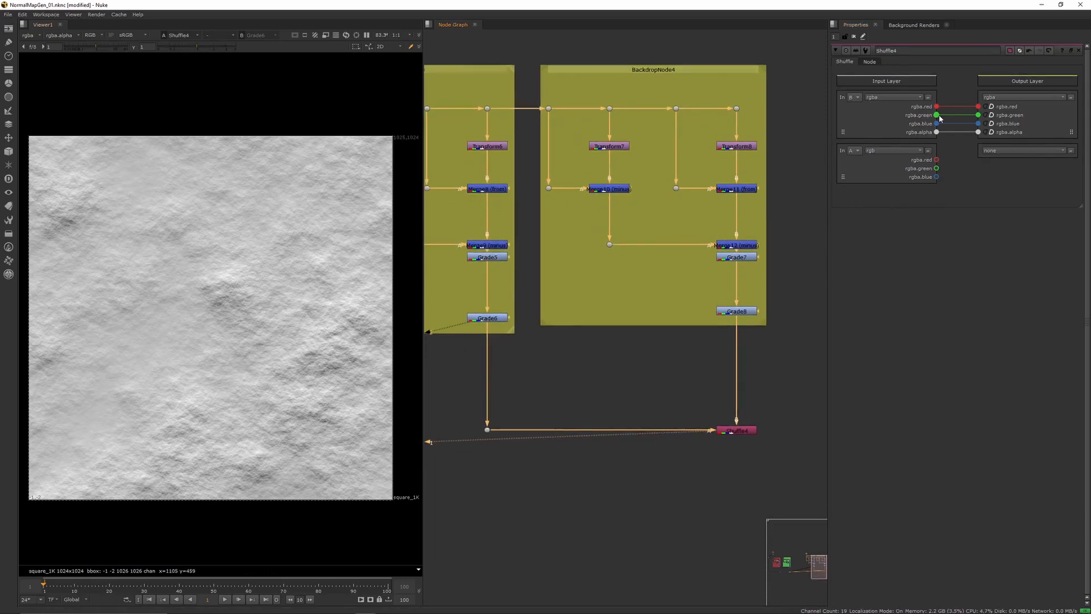
Route input A's red into the Shuffle's red output and fill the blue and alpha outputs with white.
{"action": "left_click_drag", "start_coordinate": [936, 160], "coordinate": [978, 105]}
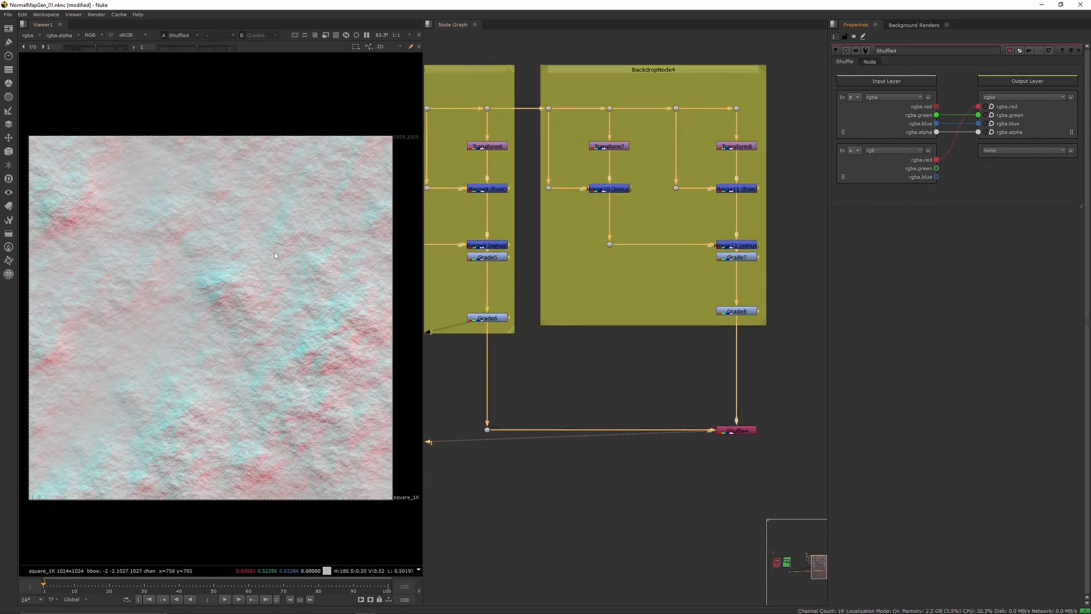
{"action": "left_click", "coordinate": [992, 124]}
{"action": "left_click", "coordinate": [992, 132]}
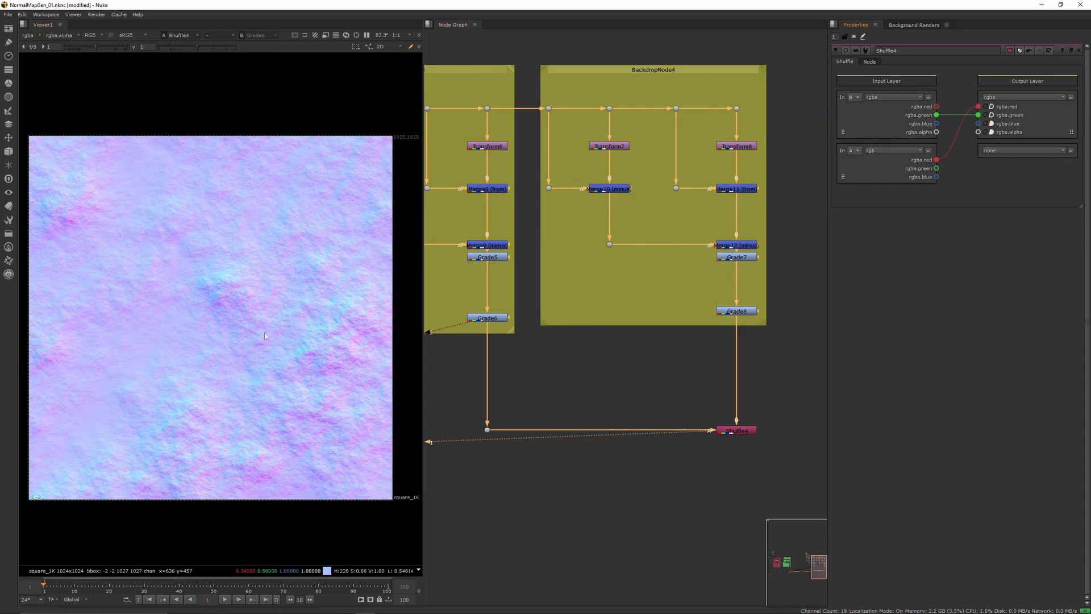
Insert a Blur node between Shuffle3 and BackdropNode3, and shift Noise2 and Shuffle3 upward to make room for it.
{"action": "middle_click_drag", "start_coordinate": [514, 287], "coordinate": [604, 295]}
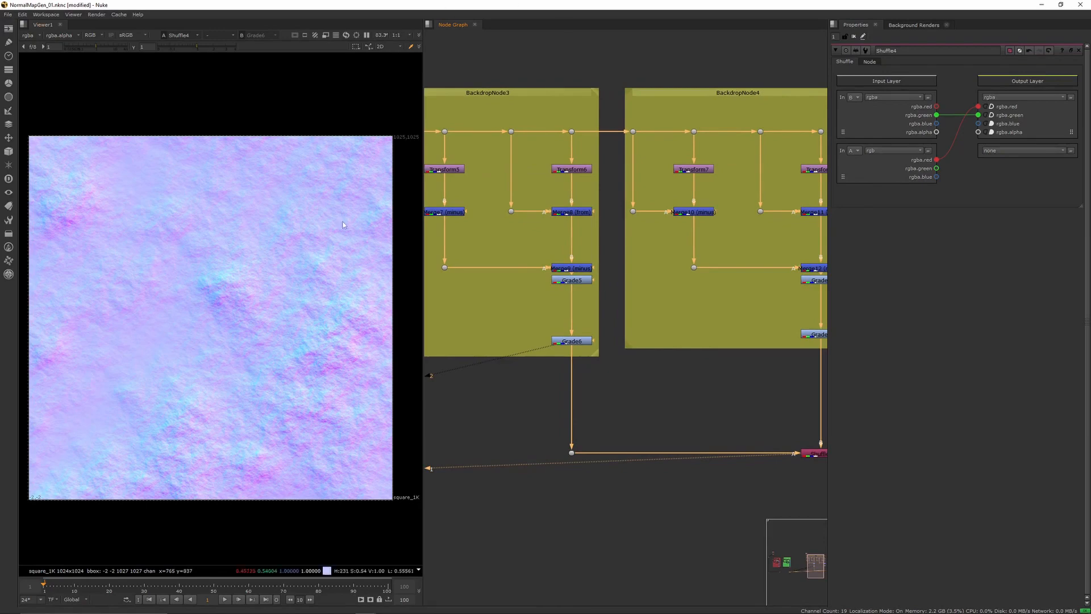
{"action": "scroll", "coordinate": [587, 272], "scroll_direction": "down", "scroll_amount": 5}
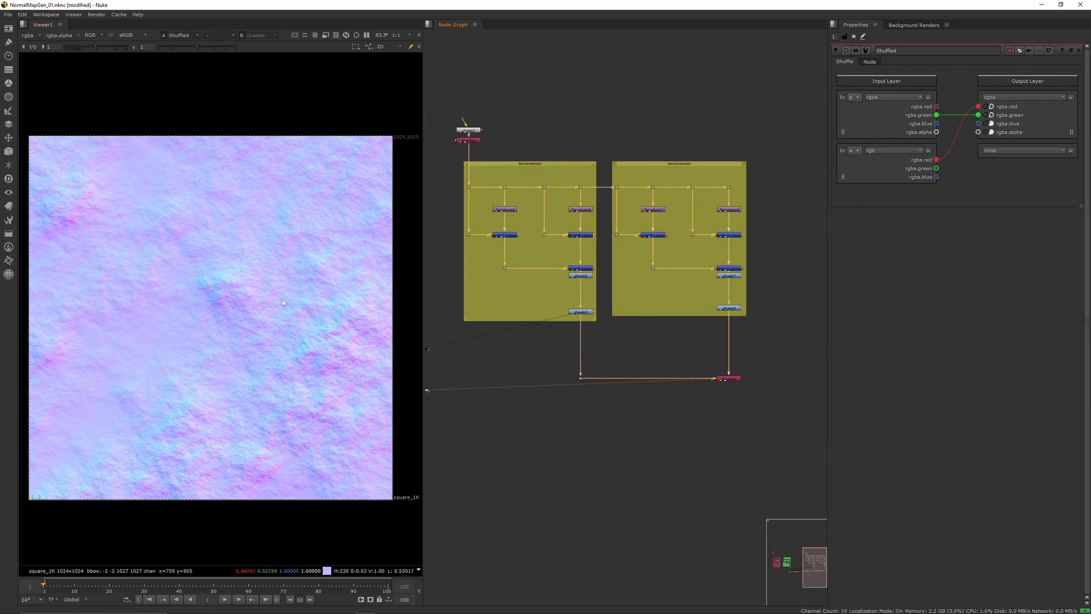
{"action": "scroll", "coordinate": [282, 299], "scroll_direction": "up", "scroll_amount": 8}
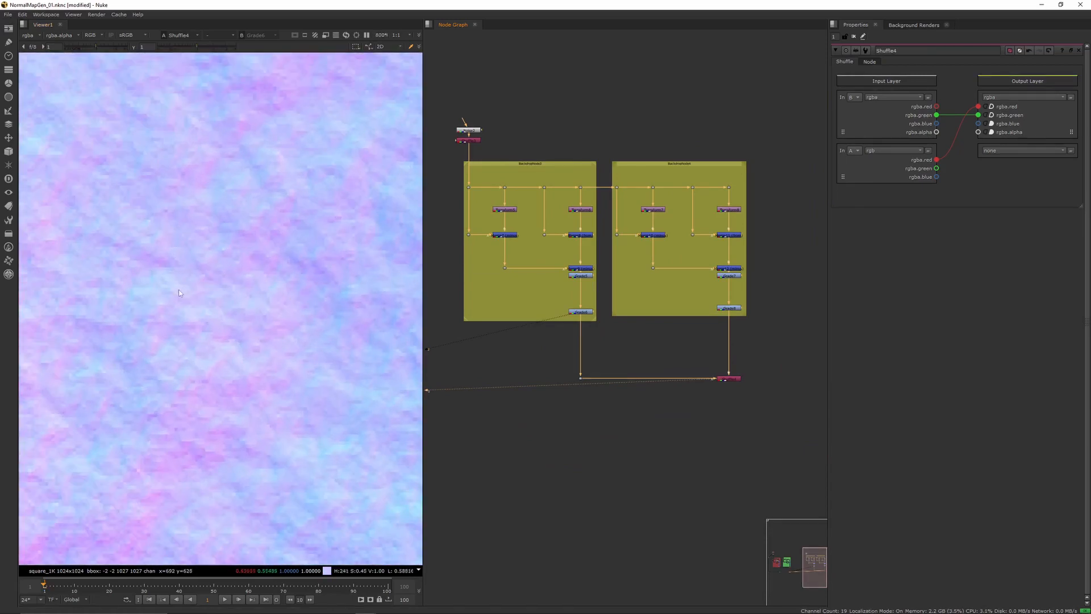
{"action": "scroll", "coordinate": [193, 301], "scroll_direction": "down", "scroll_amount": 2}
{"action": "middle_click_drag", "start_coordinate": [495, 131], "coordinate": [520, 212]}
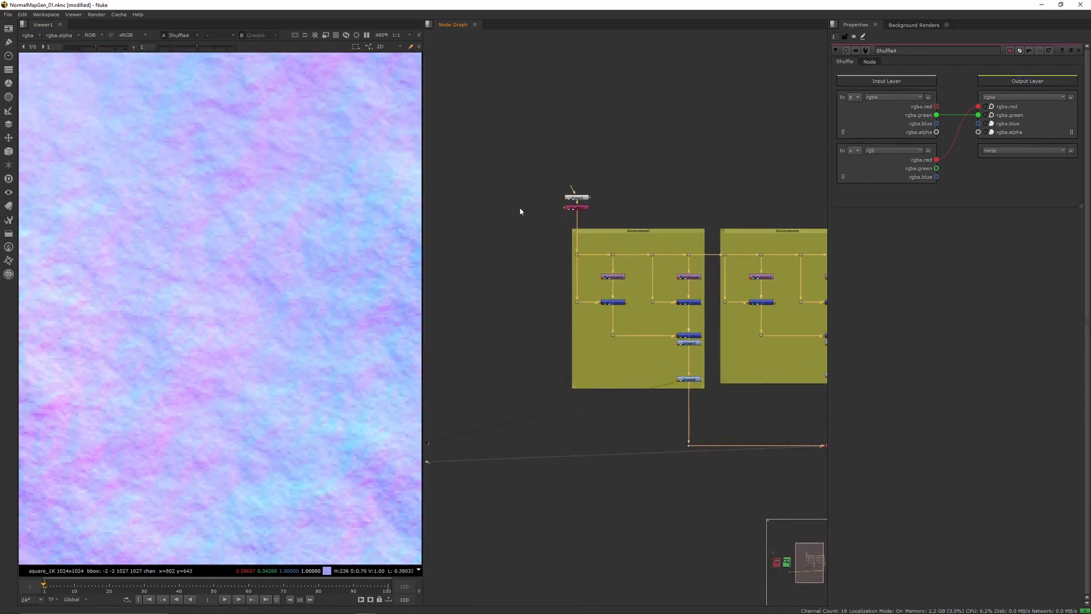
{"action": "scroll", "coordinate": [257, 243], "scroll_direction": "down", "scroll_amount": 2}
{"action": "scroll", "coordinate": [565, 218], "scroll_direction": "up", "scroll_amount": 4}
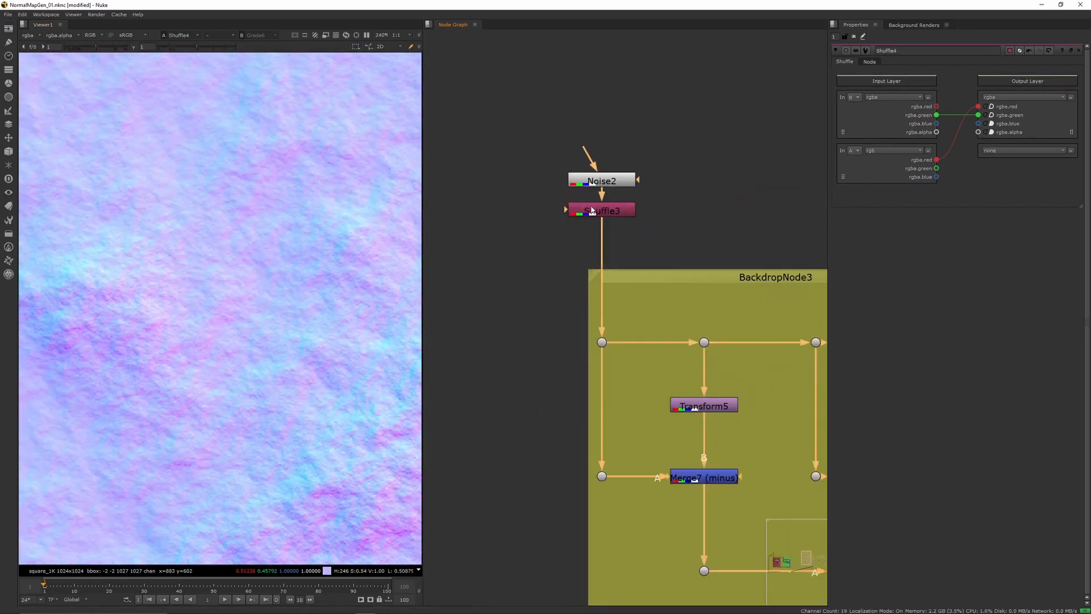
{"action": "left_click", "coordinate": [591, 210]}
{"action": "key", "text": "Tab"}
{"action": "type", "text": "blur"}
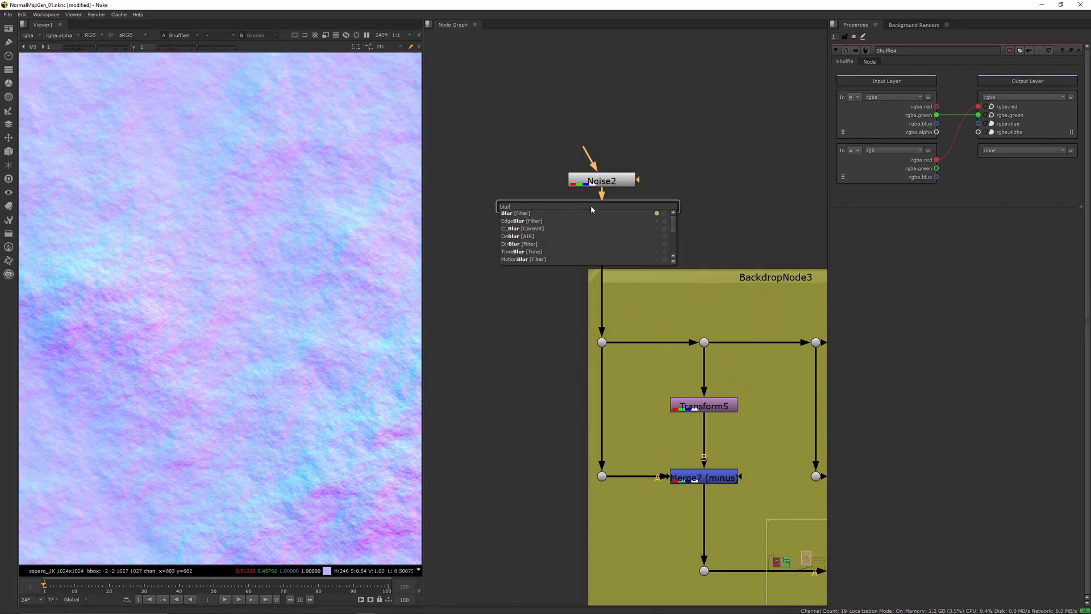
{"action": "key", "text": "Return"}
{"action": "left_click_drag", "start_coordinate": [550, 129], "coordinate": [665, 223]}
{"action": "left_click_drag", "start_coordinate": [620, 216], "coordinate": [621, 166]}
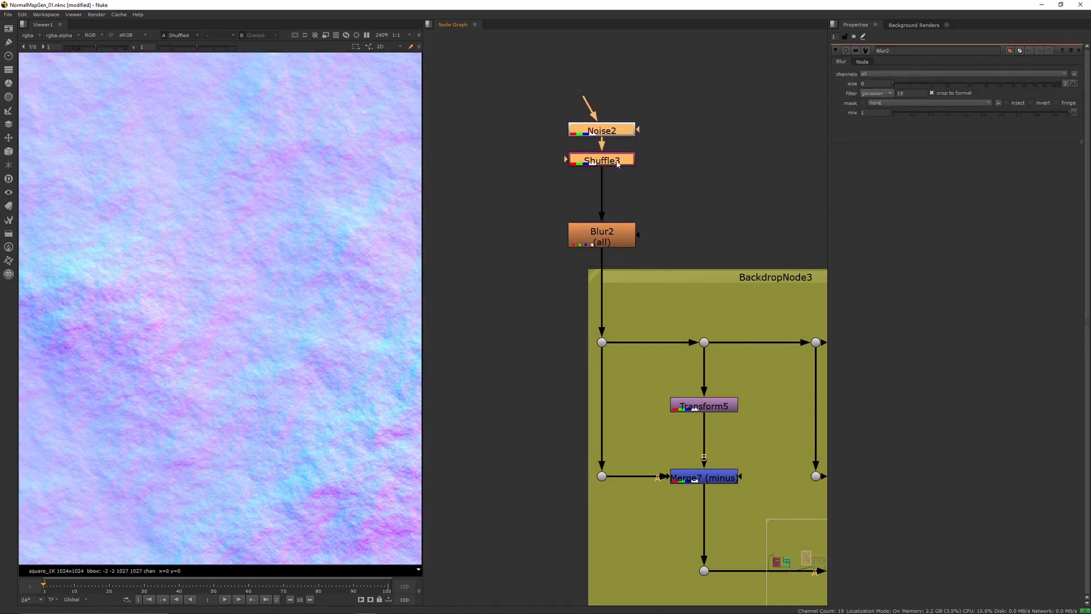
Soften the normal map by trying different Blur2 sizes and settling on a size of 4.
{"action": "left_click", "coordinate": [602, 233]}
{"action": "scroll", "coordinate": [268, 236], "scroll_direction": "down", "scroll_amount": 2}
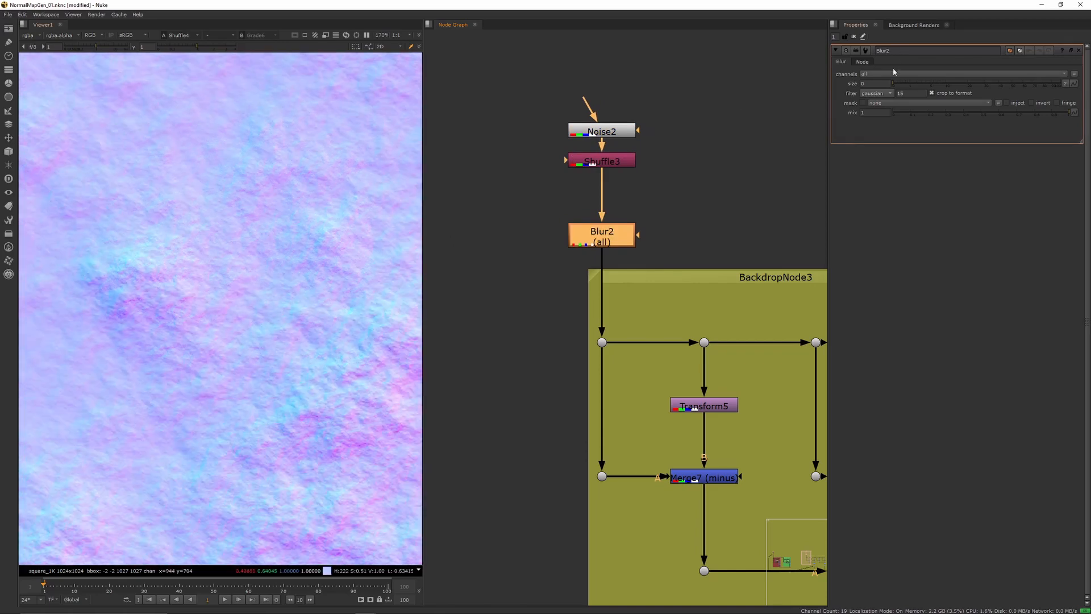
{"action": "left_click_drag", "start_coordinate": [894, 86], "coordinate": [959, 81]}
{"action": "scroll", "coordinate": [121, 315], "scroll_direction": "down", "scroll_amount": 8}
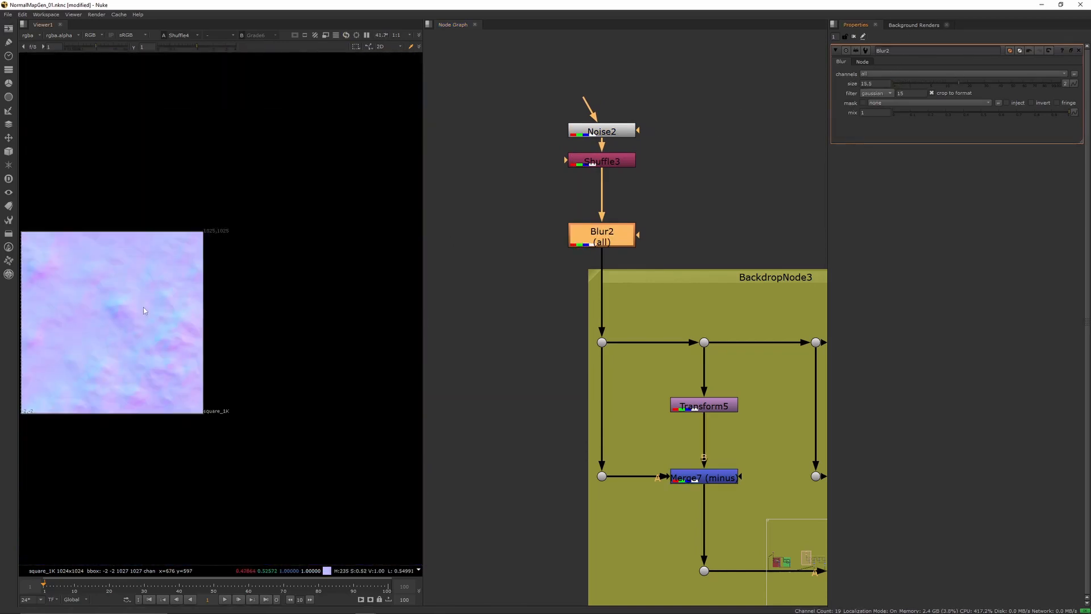
{"action": "middle_click_drag", "start_coordinate": [122, 317], "coordinate": [243, 289]}
{"action": "scroll", "coordinate": [201, 307], "scroll_direction": "up", "scroll_amount": 4}
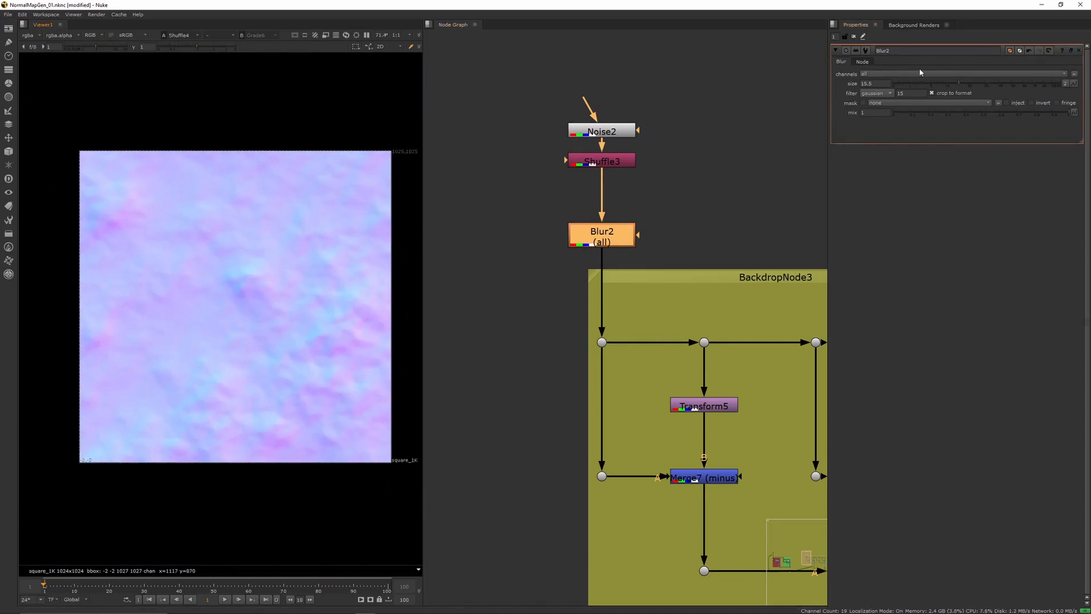
{"action": "left_click_drag", "start_coordinate": [946, 85], "coordinate": [924, 86]}
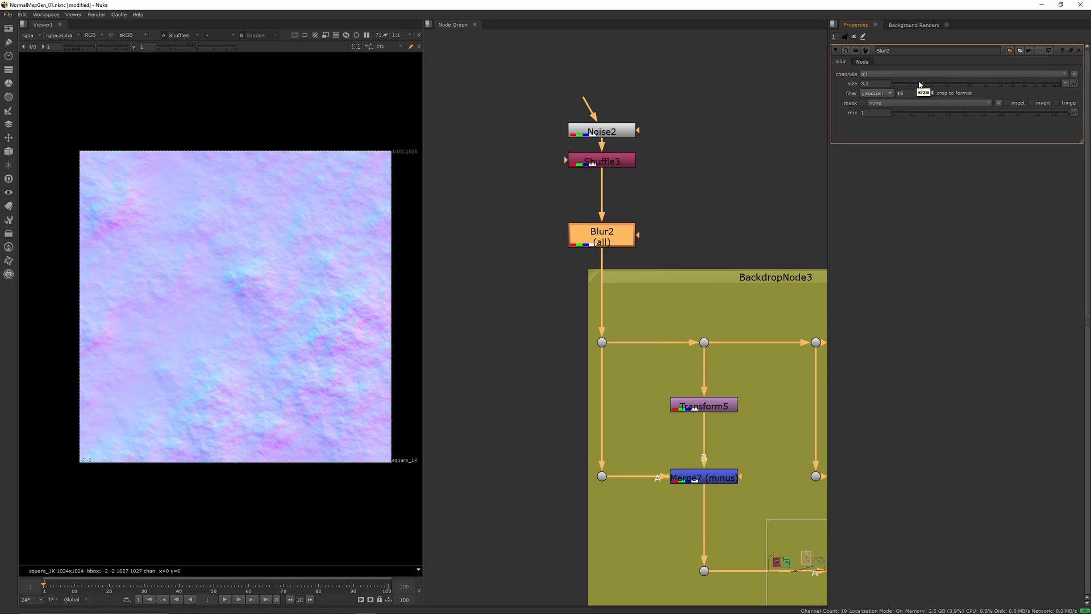
{"action": "mouse_move", "coordinate": [921, 86]}
{"action": "left_mouse_down"}
{"action": "mouse_move", "coordinate": [1007, 84]}
{"action": "mouse_move", "coordinate": [909, 83]}
{"action": "mouse_move", "coordinate": [926, 86]}
{"action": "left_mouse_up"}
{"action": "mouse_move", "coordinate": [926, 85]}
{"action": "left_mouse_down"}
{"action": "mouse_move", "coordinate": [976, 83]}
{"action": "mouse_move", "coordinate": [928, 91]}
{"action": "left_mouse_up"}
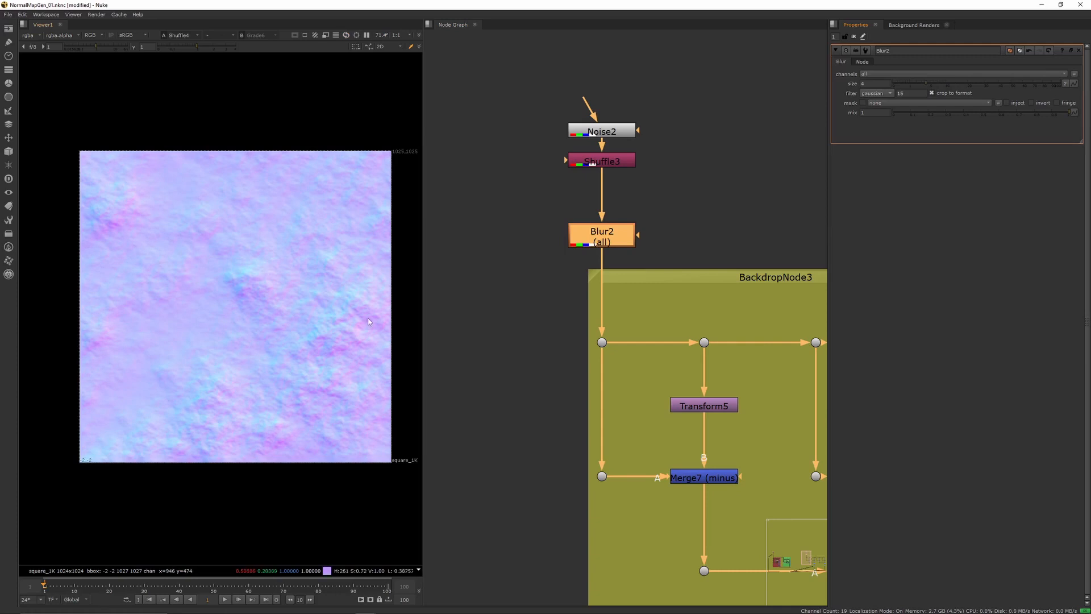
Set the translate y of Transform7 in BackdropNode4 to 1.
{"action": "scroll", "coordinate": [377, 291], "scroll_direction": "down", "scroll_amount": 3}
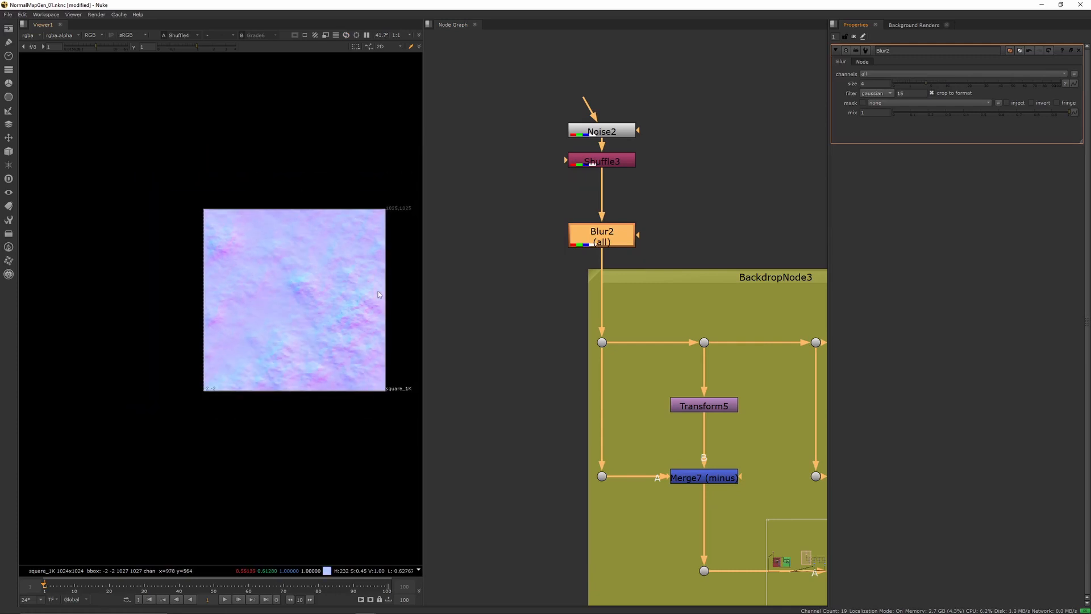
{"action": "middle_click_drag", "start_coordinate": [796, 450], "coordinate": [477, 323]}
{"action": "scroll", "coordinate": [654, 385], "scroll_direction": "down", "scroll_amount": 3}
{"action": "middle_click_drag", "start_coordinate": [767, 473], "coordinate": [544, 340]}
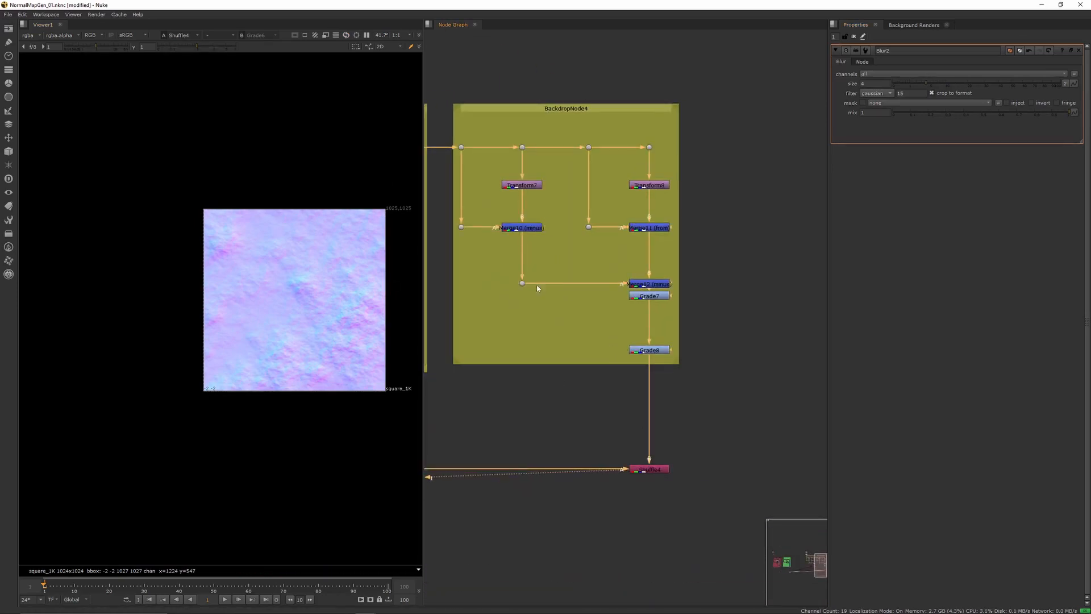
{"action": "scroll", "coordinate": [277, 287], "scroll_direction": "up", "scroll_amount": 3}
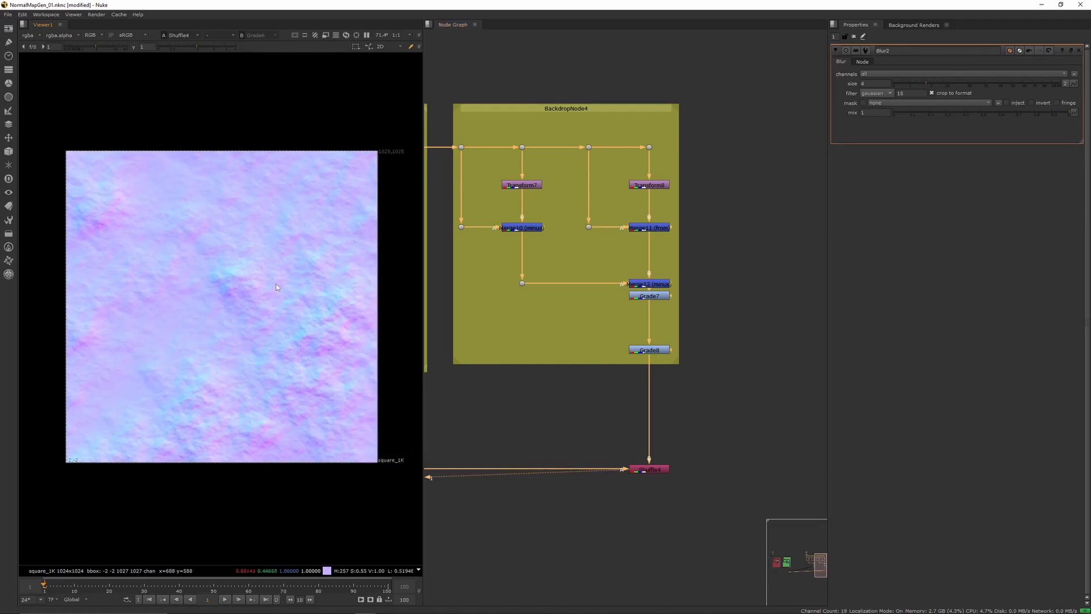
{"action": "double_click", "coordinate": [522, 185]}
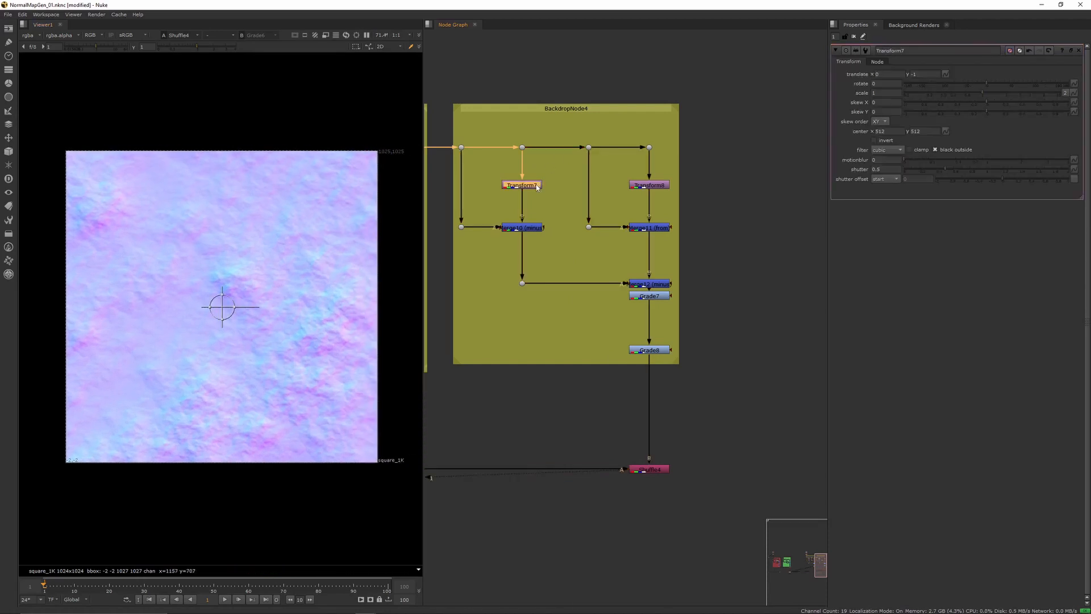
{"action": "double_click", "coordinate": [922, 74]}
{"action": "type", "text": "1"}
{"action": "key", "text": "Return"}
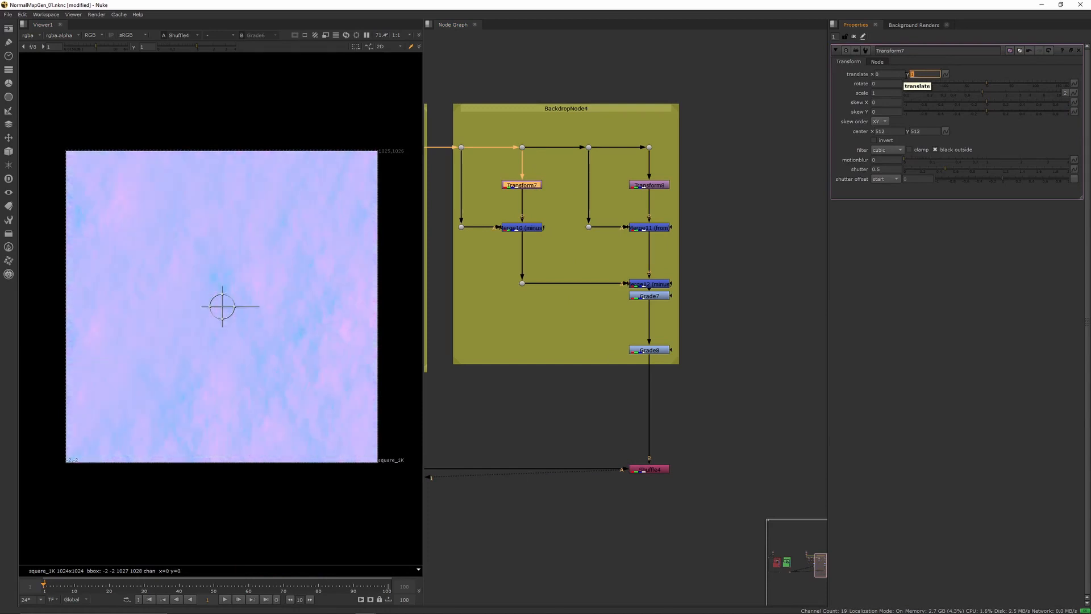
Set the translate y of Transform8 to 1 to flip the vertical direction of the normal map.
{"action": "double_click", "coordinate": [660, 186]}
{"action": "double_click", "coordinate": [917, 75]}
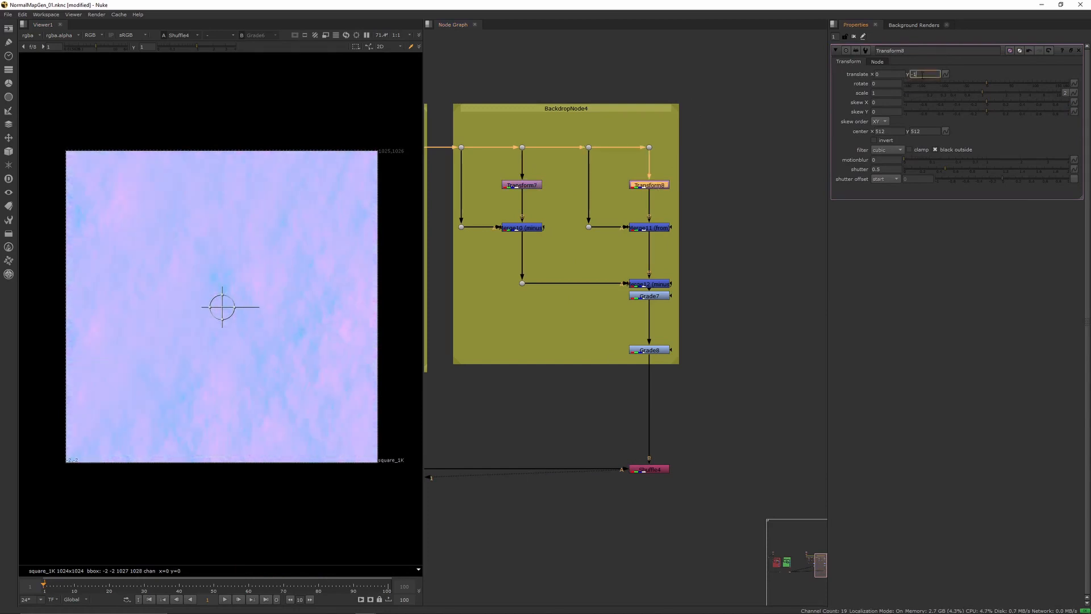
{"action": "type", "text": "1"}
{"action": "key", "text": "Return"}
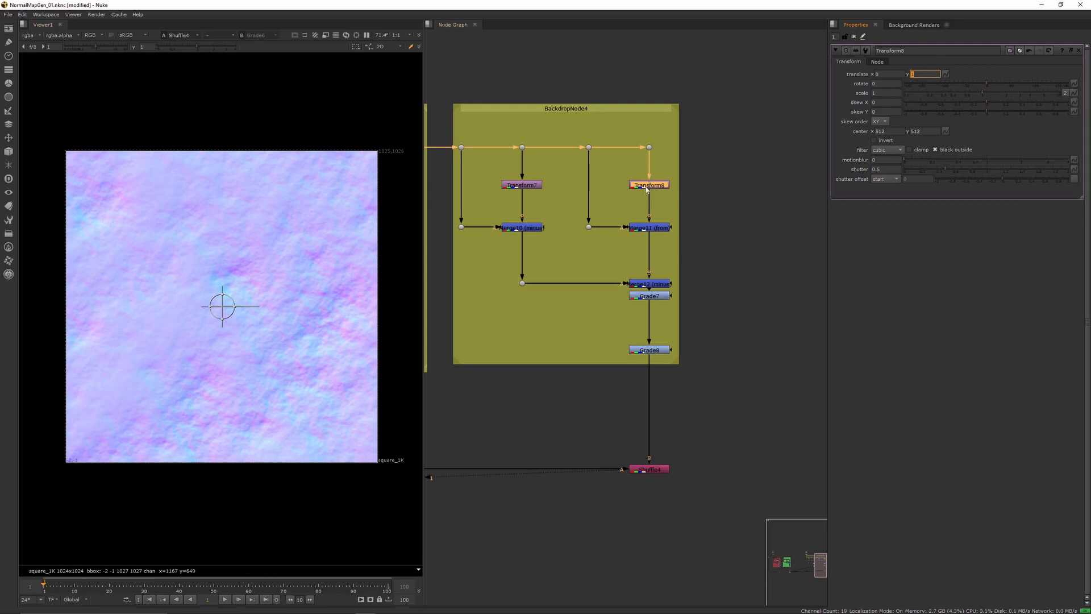
Stagger the two transforms in BackdropNode4 by moving Transform8 lower and Transform7 higher.
{"action": "left_click_drag", "start_coordinate": [646, 190], "coordinate": [646, 204]}
{"action": "left_click_drag", "start_coordinate": [526, 190], "coordinate": [526, 171]}
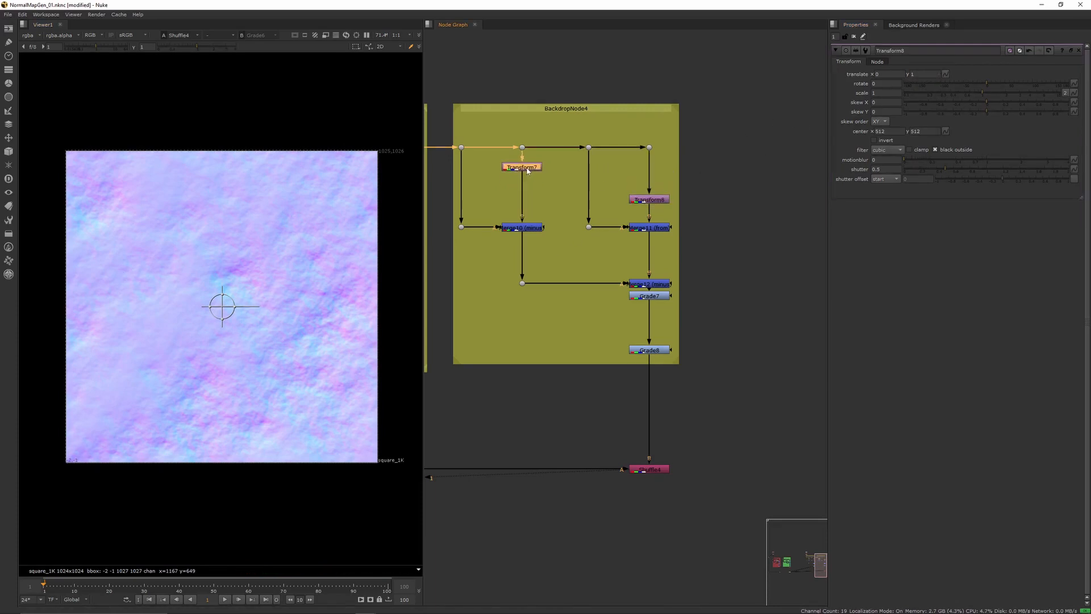
{"action": "left_click", "coordinate": [637, 200]}
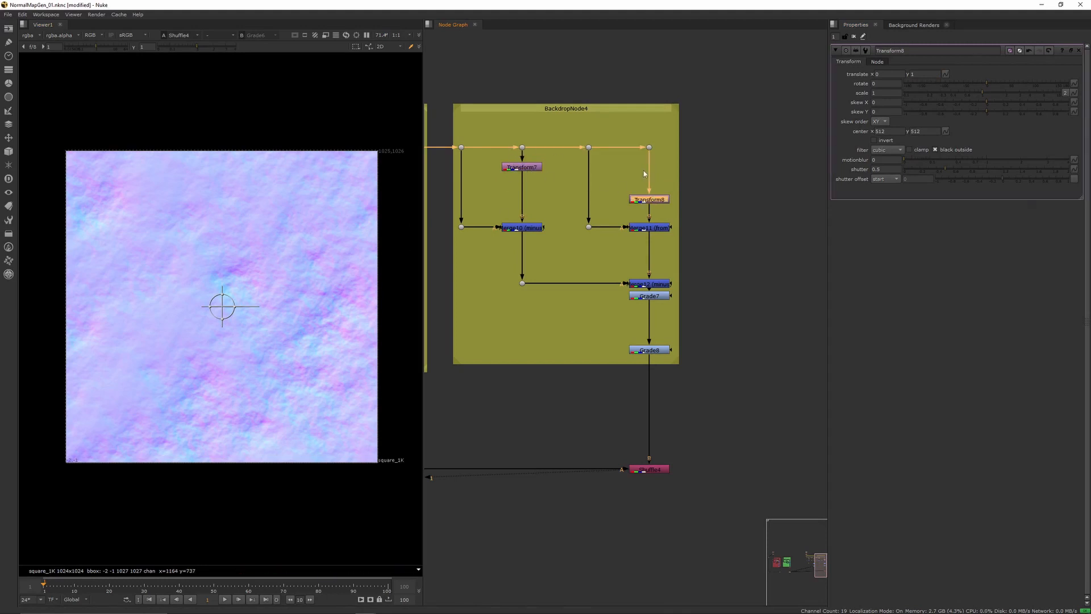
{"action": "left_click_drag", "start_coordinate": [644, 173], "coordinate": [650, 149]}
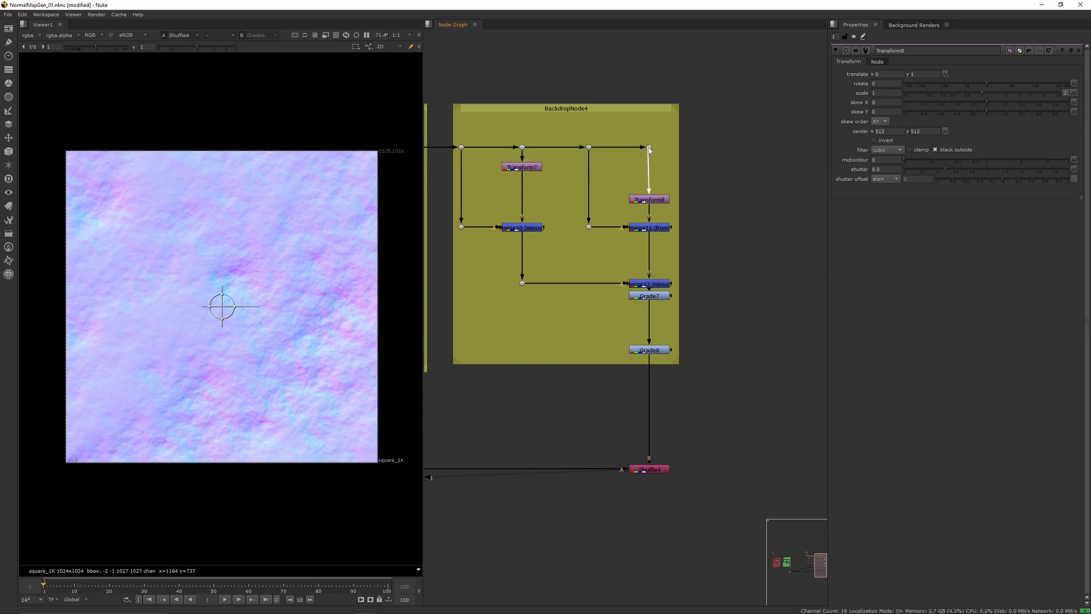
Copy the translate y of Transform7 as a link and paste it onto the translate y of Transform8.
{"action": "double_click", "coordinate": [534, 169]}
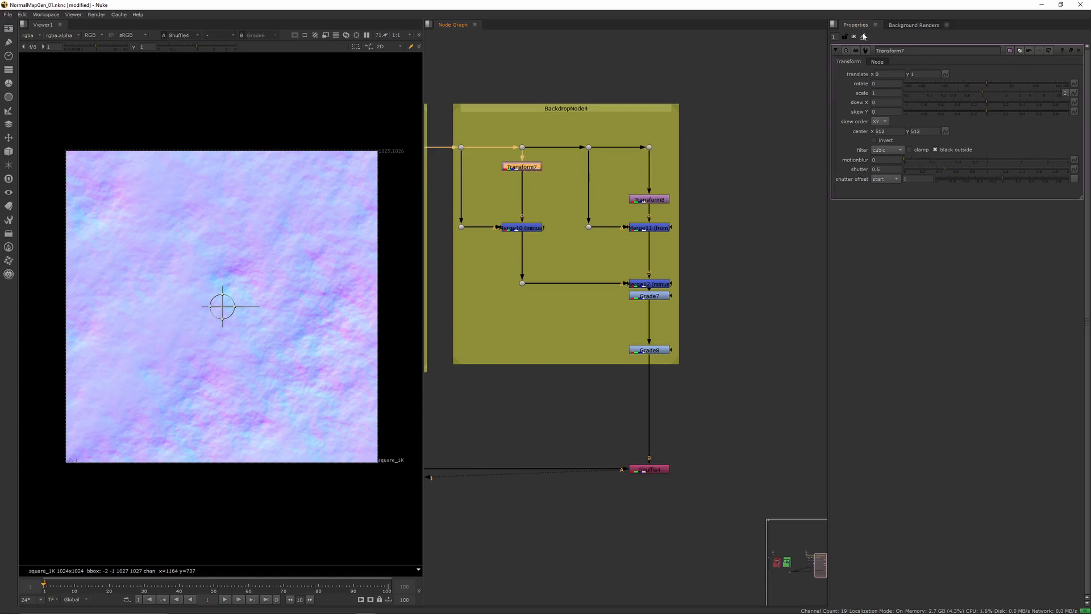
{"action": "left_click", "coordinate": [917, 74]}
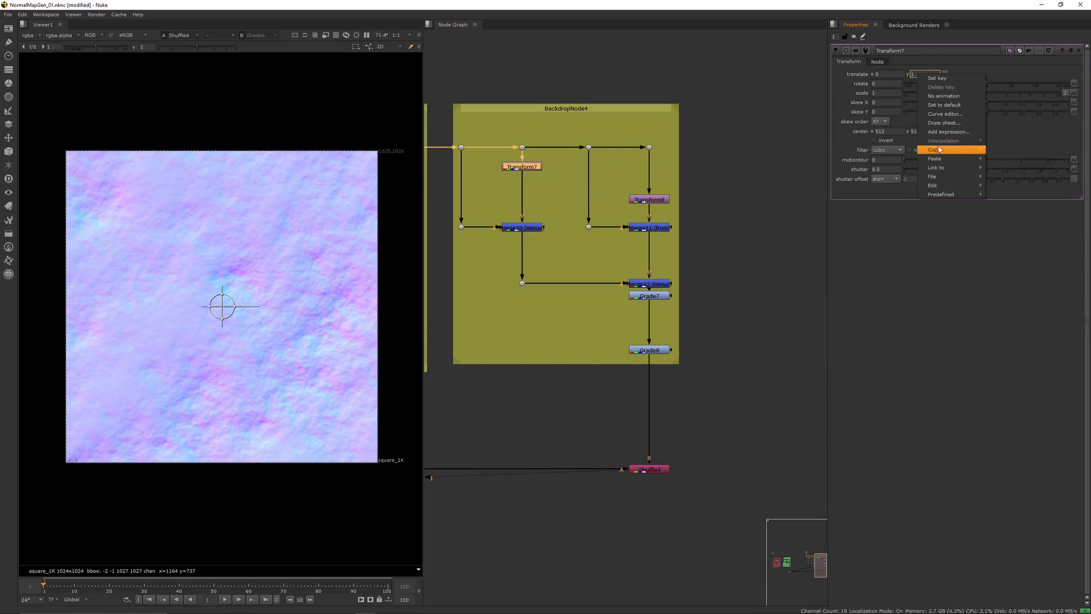
{"action": "mouse_move", "coordinate": [967, 150]}
{"action": "left_click", "coordinate": [999, 173]}
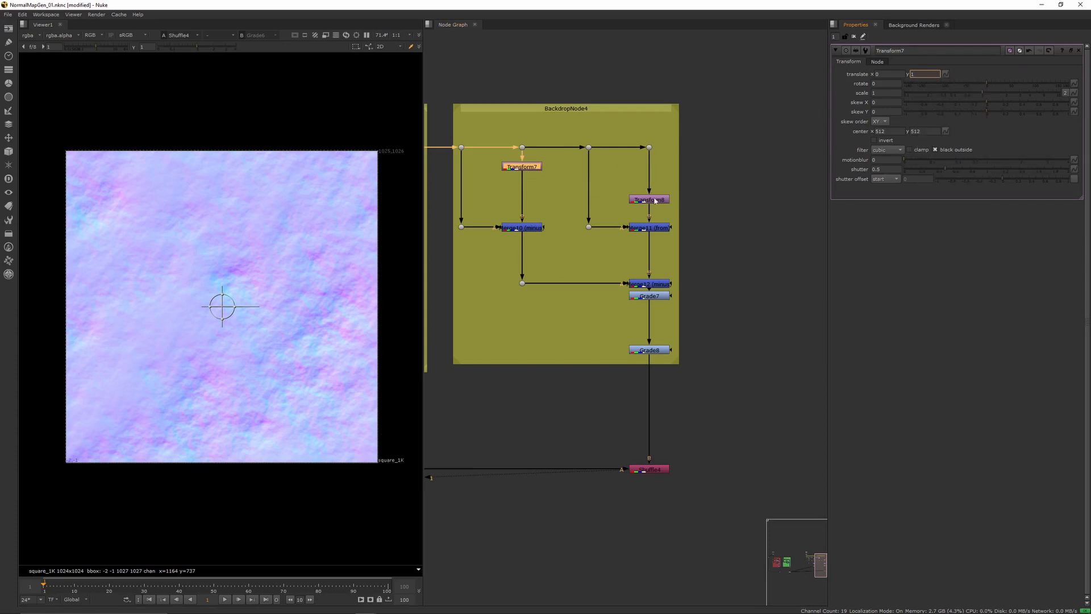
{"action": "left_click", "coordinate": [655, 201]}
{"action": "right_click", "coordinate": [923, 73]}
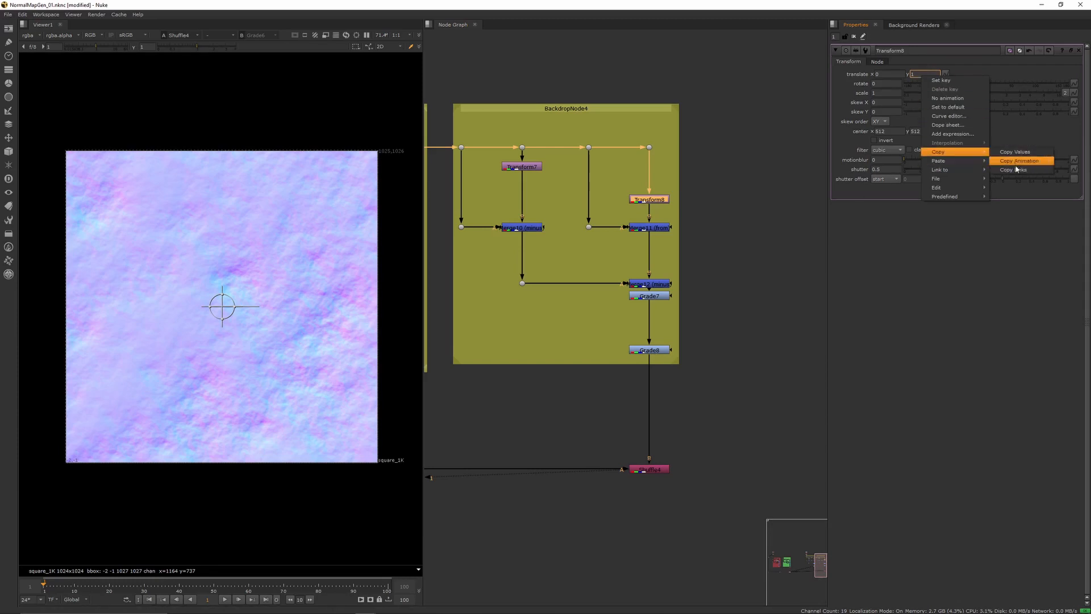
{"action": "mouse_move", "coordinate": [962, 162]}
{"action": "left_click", "coordinate": [1017, 161]}
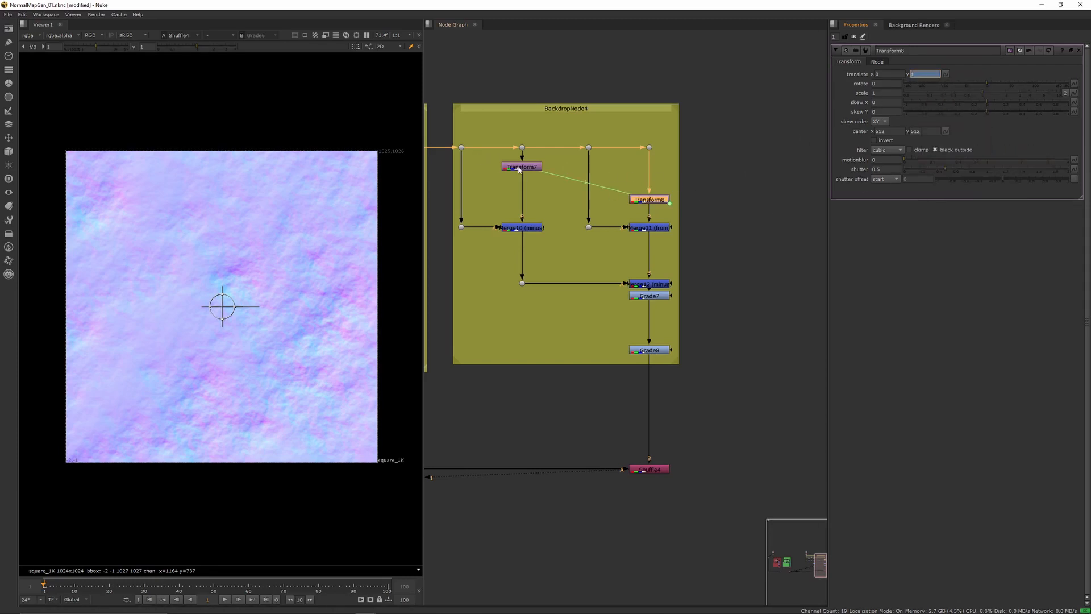
Test the link by setting Transform7's translate y to 10 and checking the value in Transform8.
{"action": "double_click", "coordinate": [519, 167]}
{"action": "left_click", "coordinate": [917, 74]}
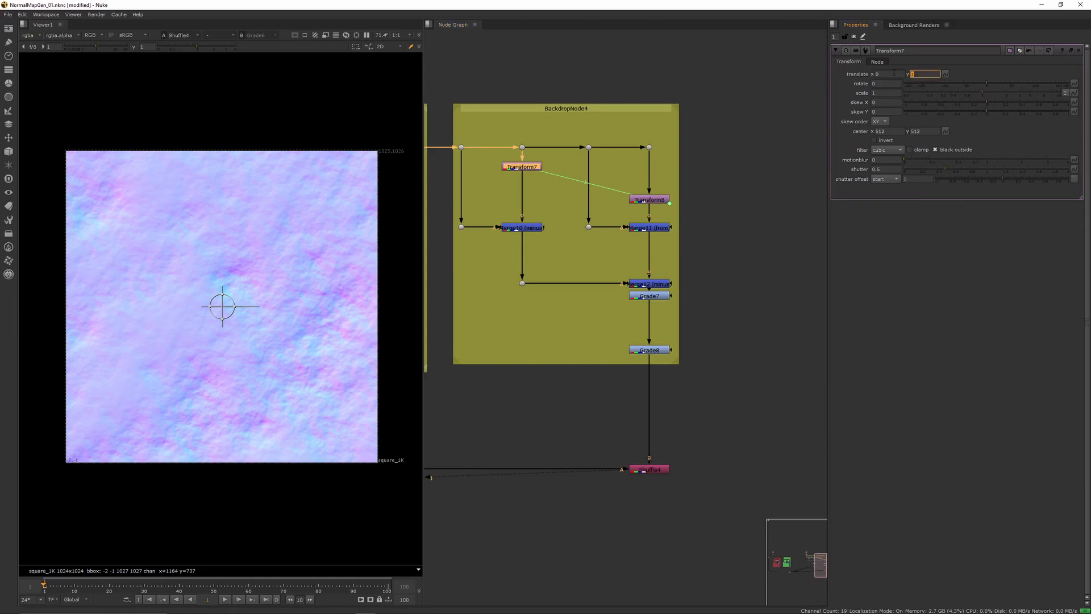
{"action": "type", "text": "10"}
{"action": "key", "text": "Return"}
{"action": "double_click", "coordinate": [661, 196]}
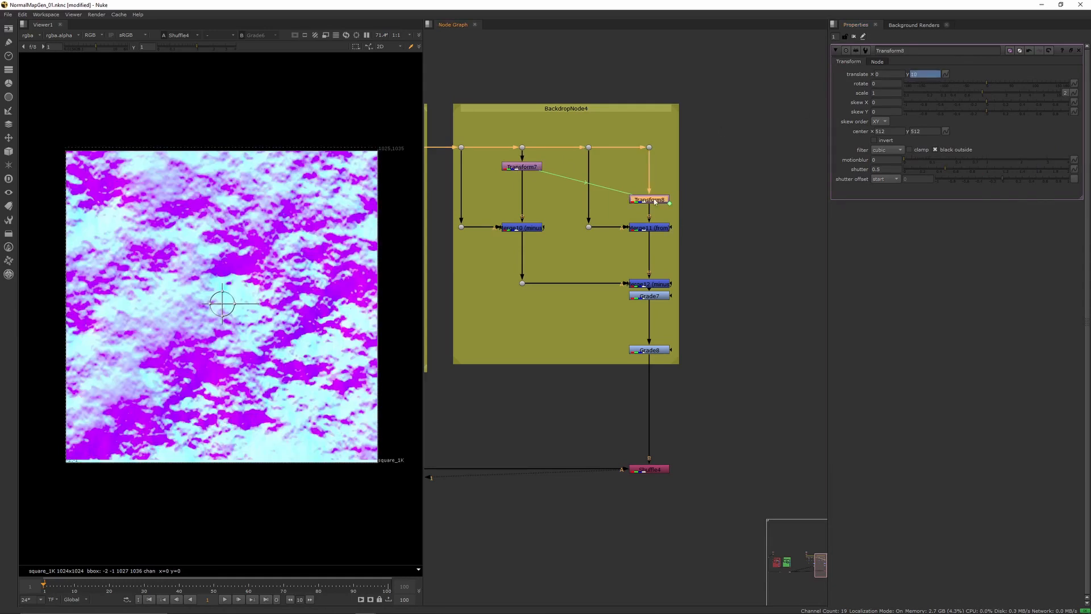
Reopen Transform7 and set its translate y to 1.
{"action": "double_click", "coordinate": [529, 167]}
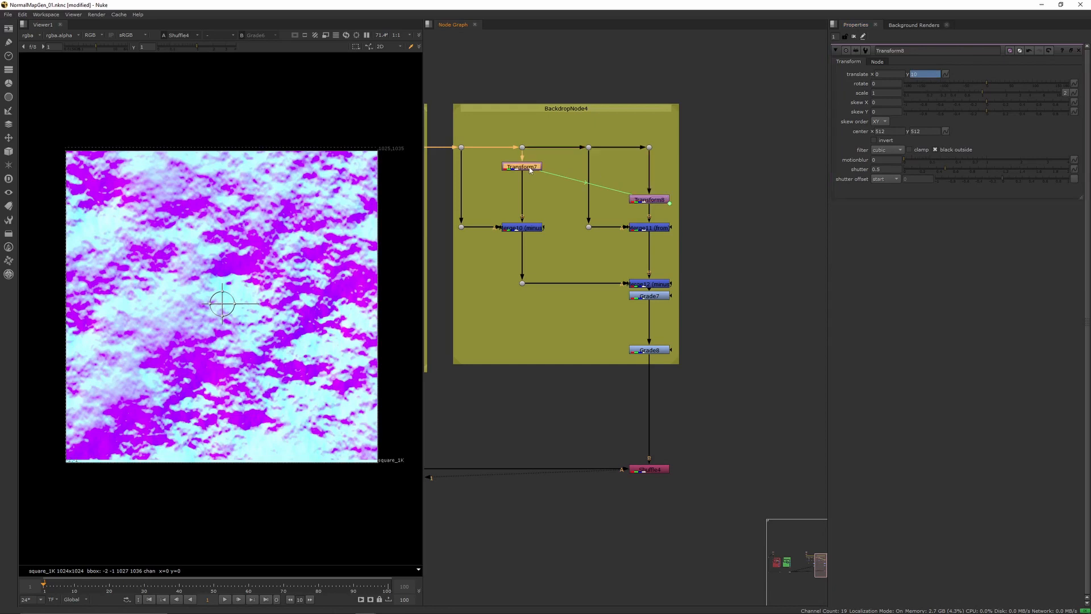
{"action": "left_click", "coordinate": [915, 74]}
{"action": "type", "text": "1"}
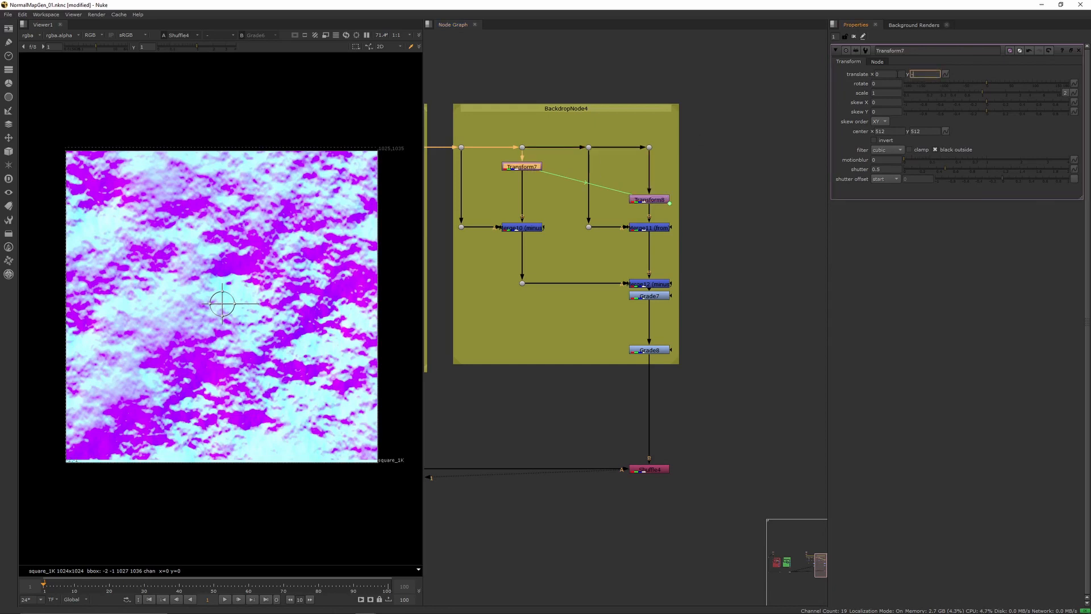
{"action": "key", "text": "Return"}
{"action": "left_click_drag", "start_coordinate": [924, 74], "coordinate": [898, 74]}
{"action": "type", "text": "1"}
{"action": "key", "text": "Return"}
Set Transform7's translate y to -1 so both linked transforms shift the other way.
{"action": "left_click", "coordinate": [915, 72]}
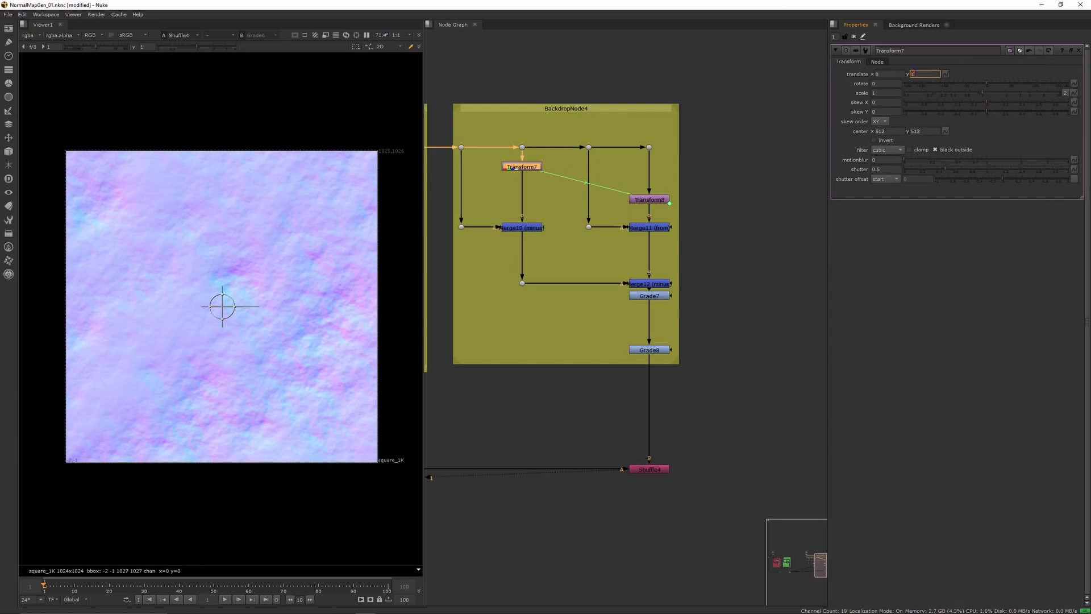
{"action": "type", "text": "-1"}
{"action": "key", "text": "Return"}
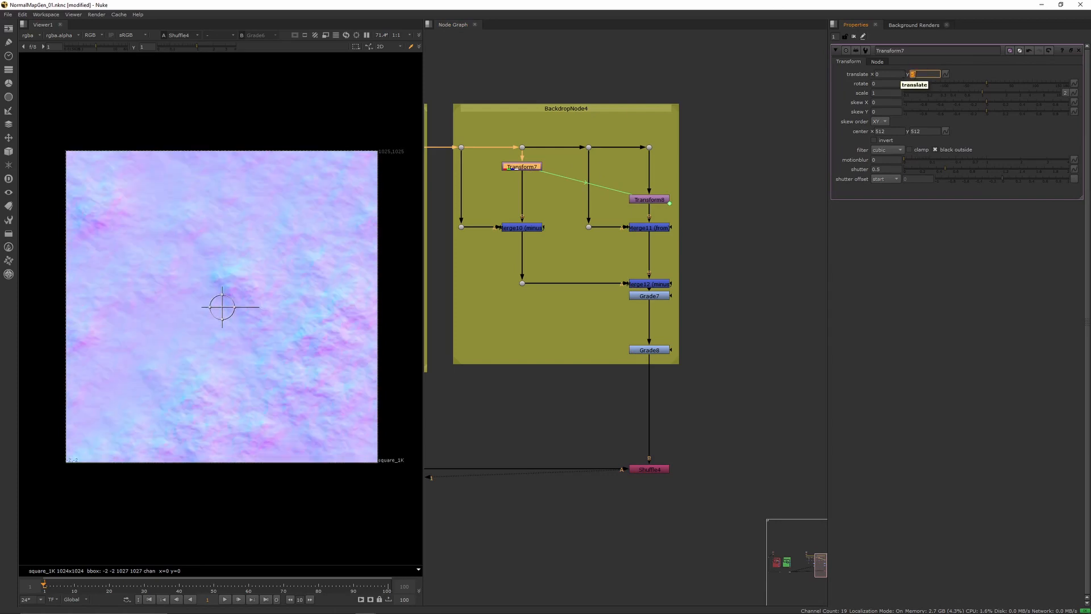
{"action": "scroll", "coordinate": [538, 218], "scroll_direction": "down", "scroll_amount": 2}
{"action": "middle_click_drag", "start_coordinate": [489, 218], "coordinate": [685, 209]}
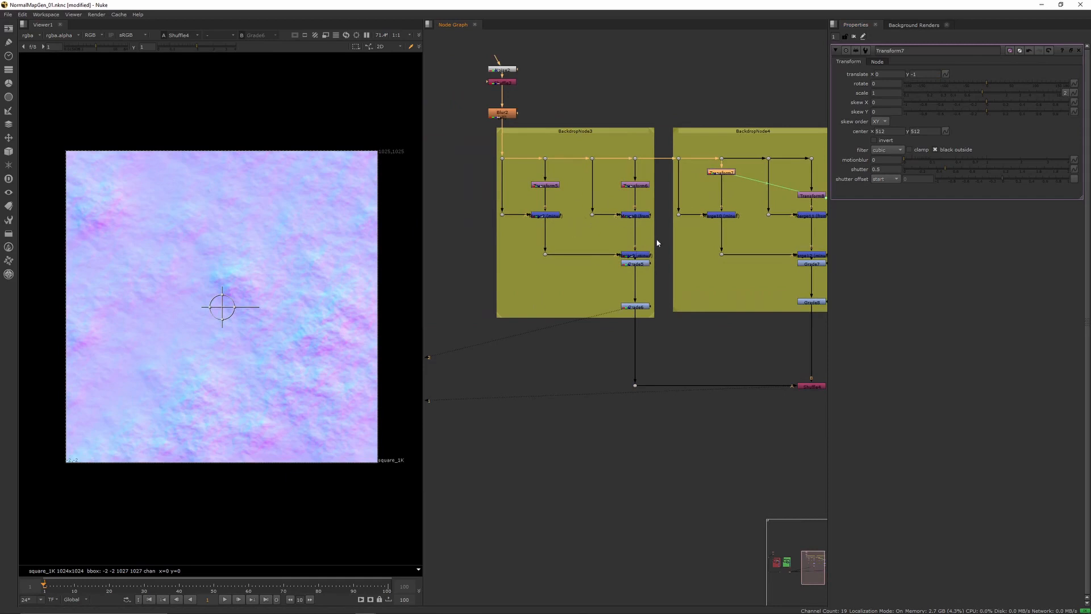
{"action": "scroll", "coordinate": [657, 242], "scroll_direction": "down", "scroll_amount": 2}
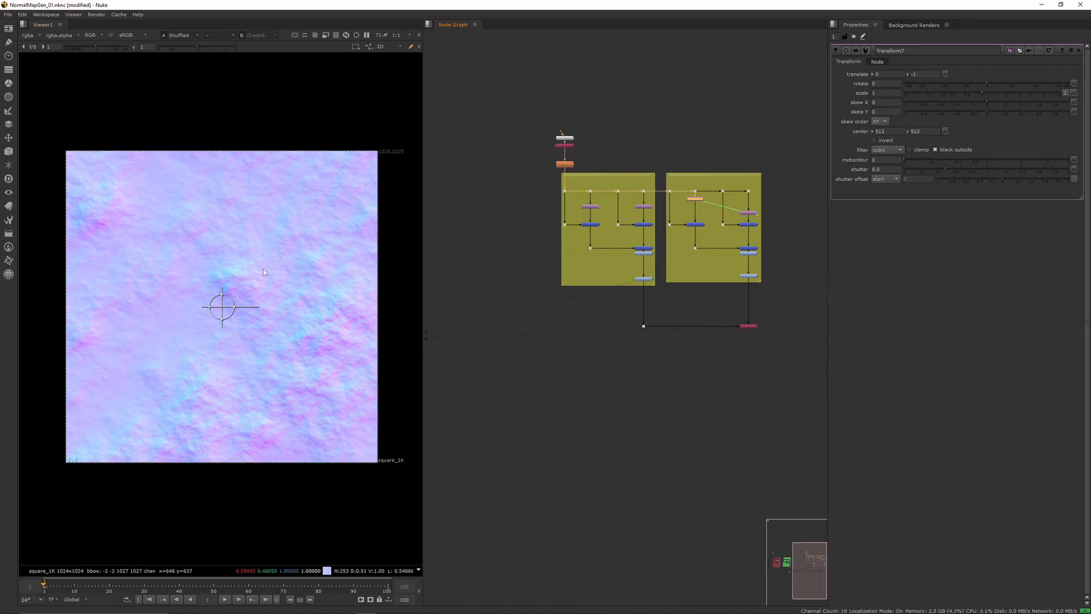
Examine the border pixels at the upper-right corner of the normal map up close, and the whole image.
{"action": "scroll", "coordinate": [385, 158], "scroll_direction": "up", "scroll_amount": 4}
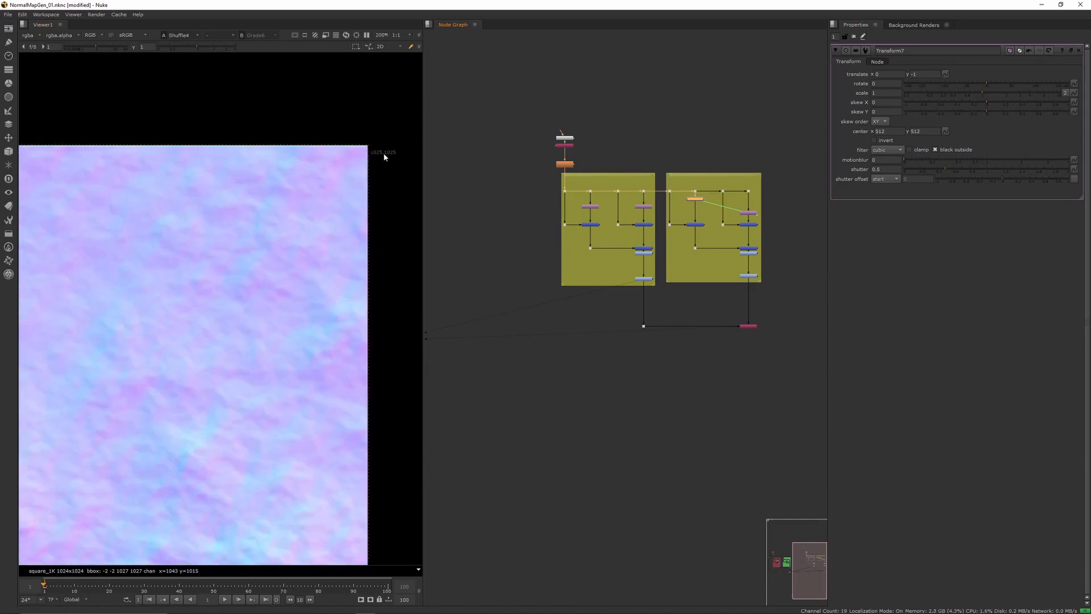
{"action": "scroll", "coordinate": [384, 157], "scroll_direction": "up", "scroll_amount": 8}
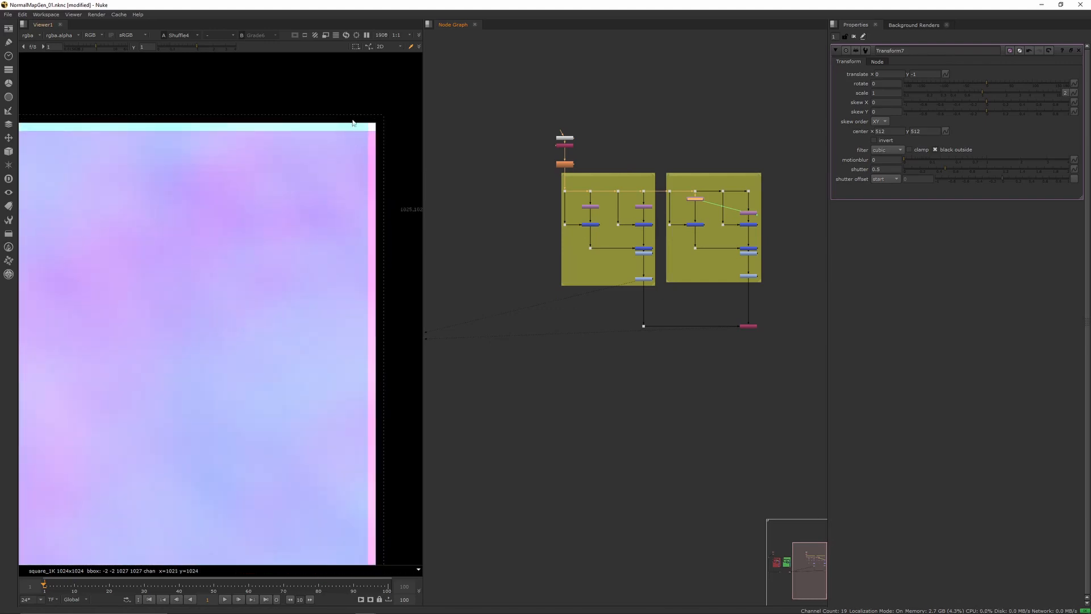
{"action": "scroll", "coordinate": [365, 130], "scroll_direction": "down", "scroll_amount": 1}
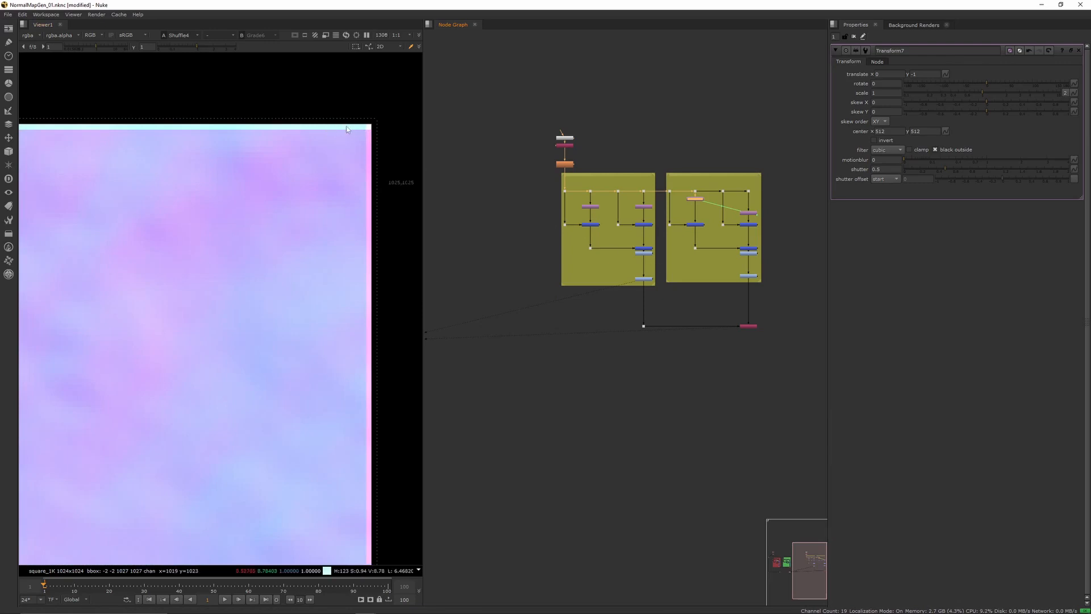
{"action": "scroll", "coordinate": [305, 197], "scroll_direction": "down", "scroll_amount": 5}
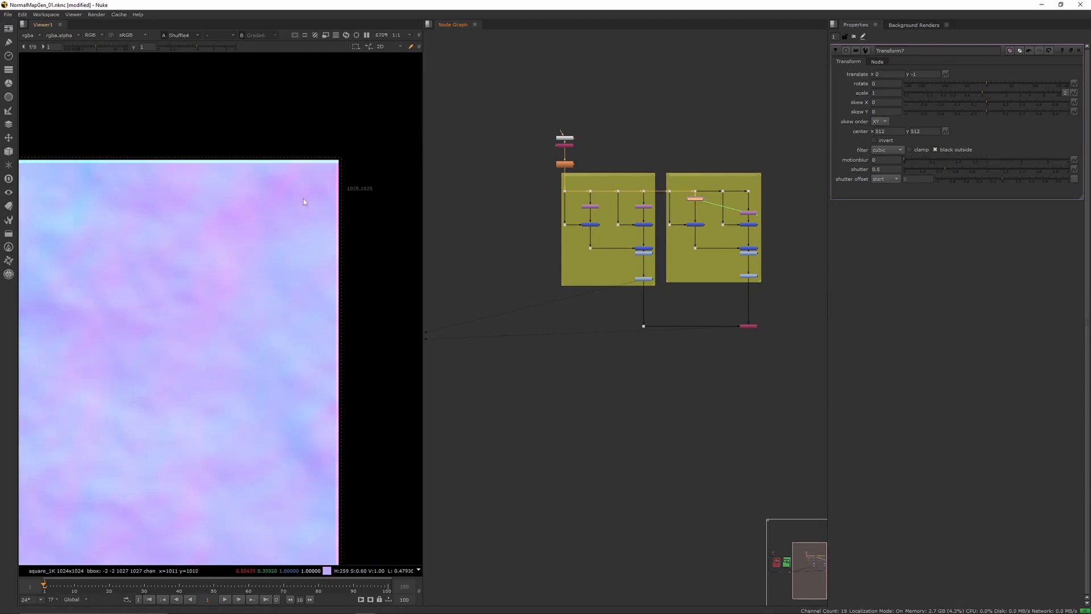
{"action": "middle_click_drag", "start_coordinate": [183, 335], "coordinate": [302, 208]}
{"action": "scroll", "coordinate": [285, 264], "scroll_direction": "down", "scroll_amount": 6}
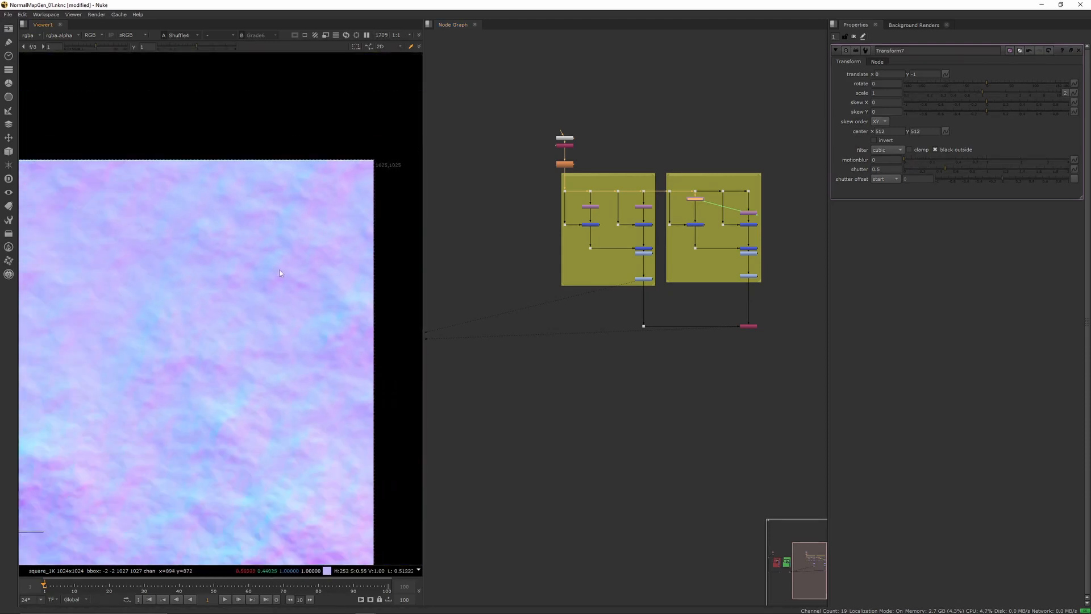
{"action": "scroll", "coordinate": [637, 169], "scroll_direction": "down", "scroll_amount": 2}
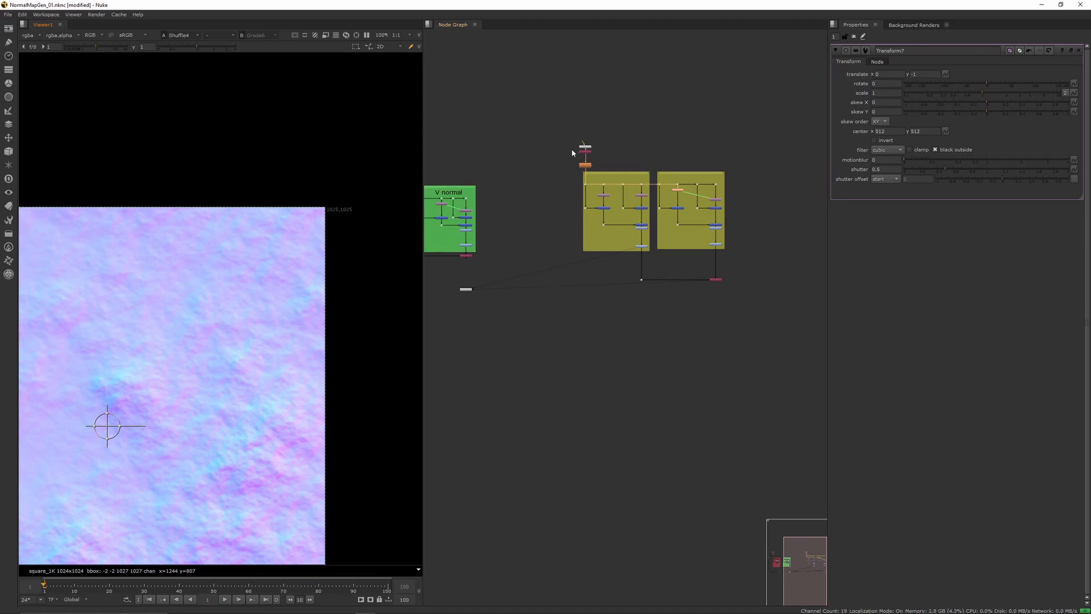
{"action": "scroll", "coordinate": [154, 411], "scroll_direction": "down", "scroll_amount": 2}
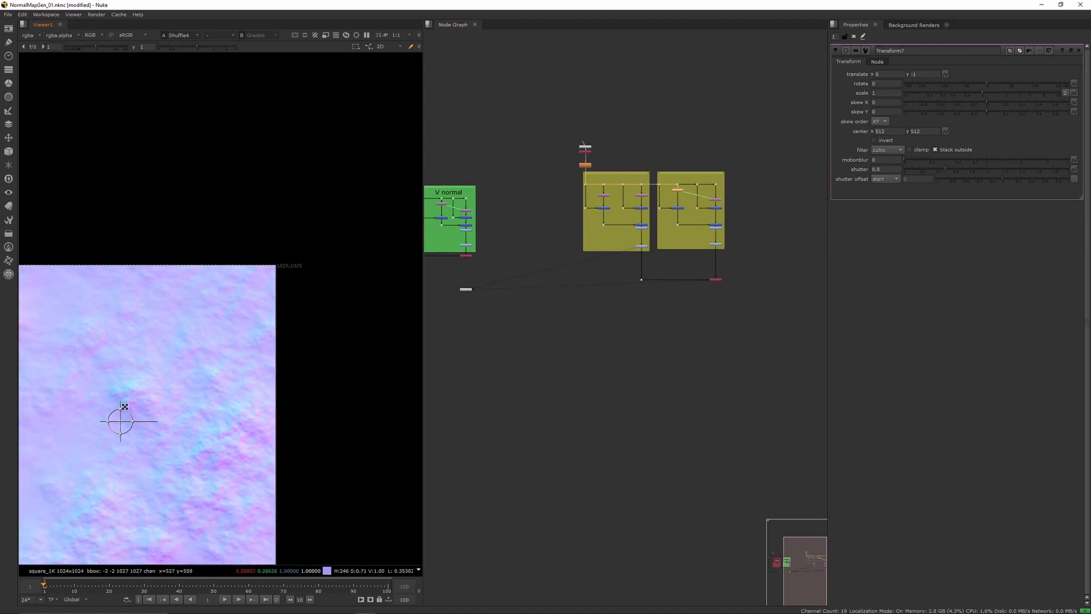
{"action": "middle_click_drag", "start_coordinate": [126, 407], "coordinate": [219, 313]}
{"action": "scroll", "coordinate": [218, 313], "scroll_direction": "up", "scroll_amount": 1}
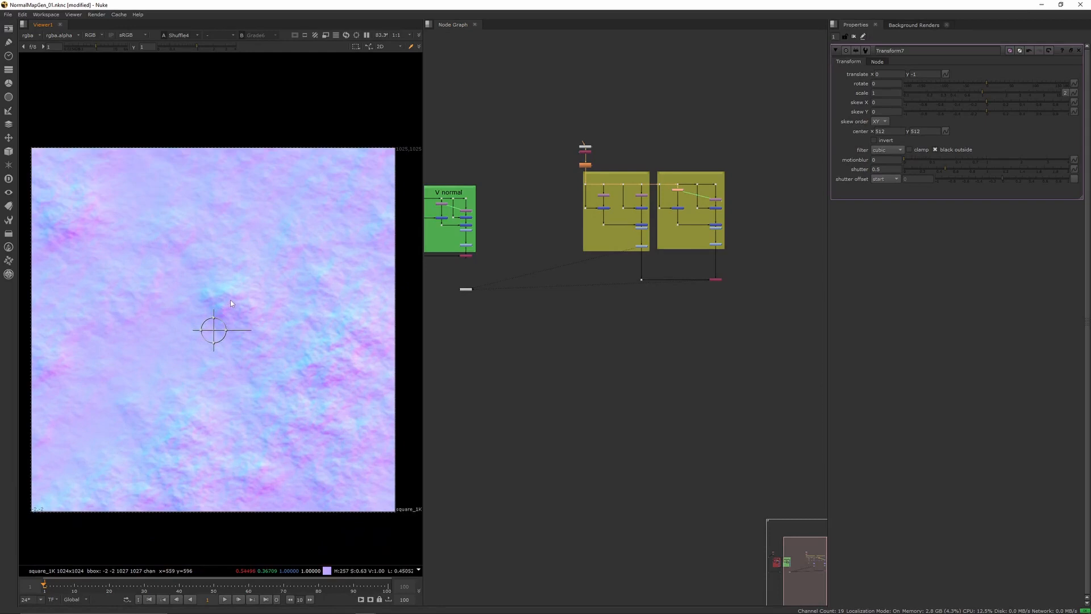
Open the source Noise2 node and raise its z value to about 2.52 to vary the noise pattern.
{"action": "double_click", "coordinate": [587, 148]}
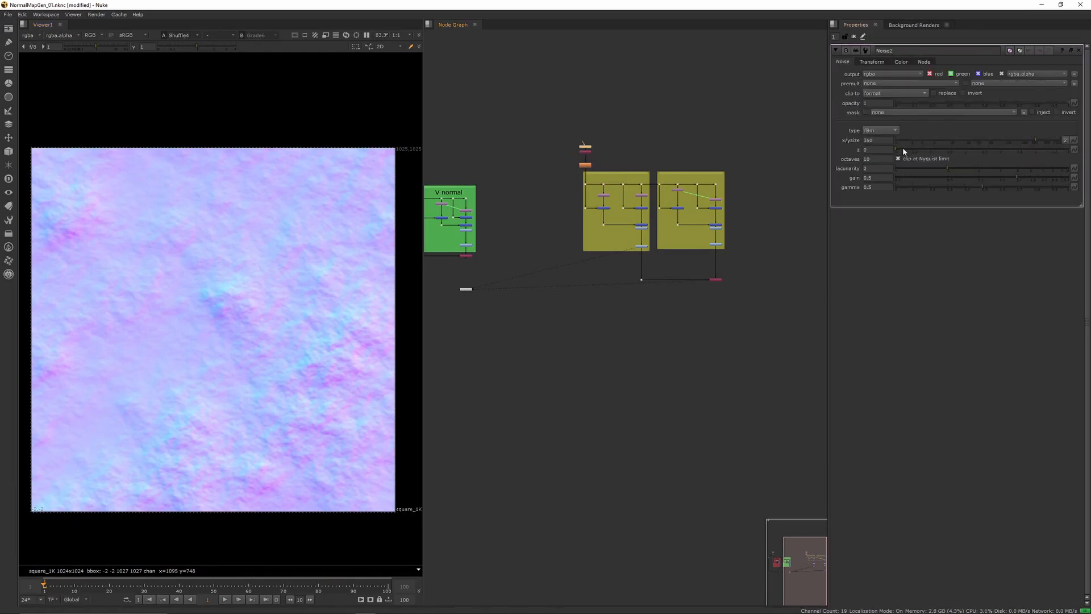
{"action": "left_click_drag", "start_coordinate": [903, 149], "coordinate": [983, 148]}
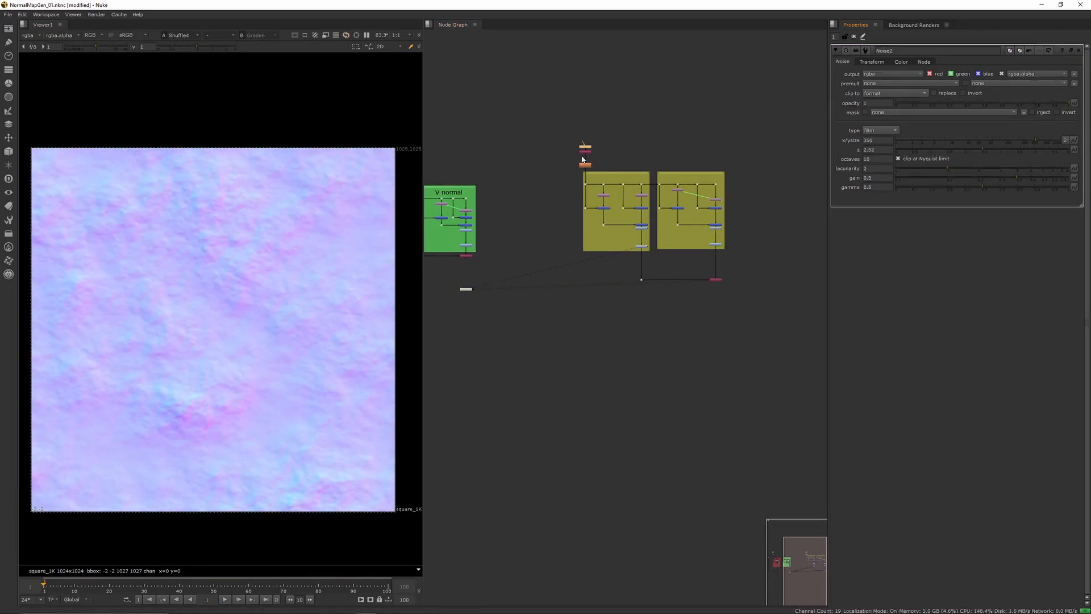